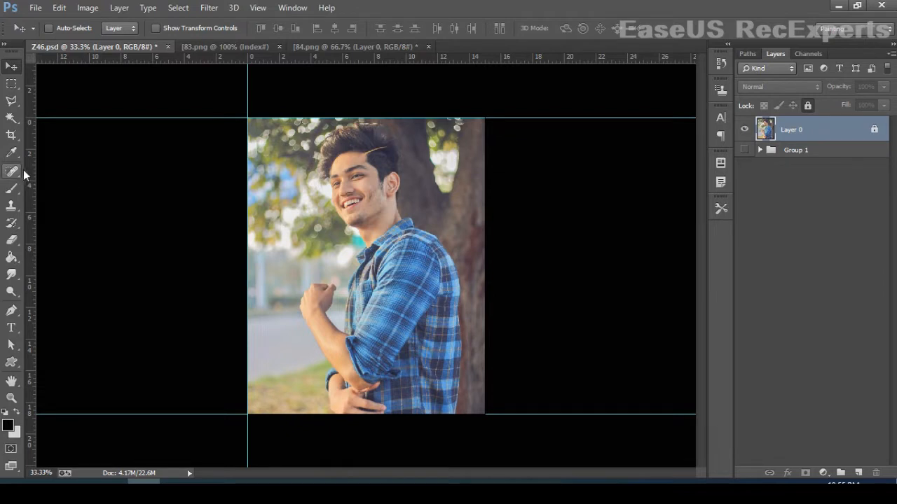
Place a vertical guide along the right edge of the photo
drag(29, 175, 492, 253)
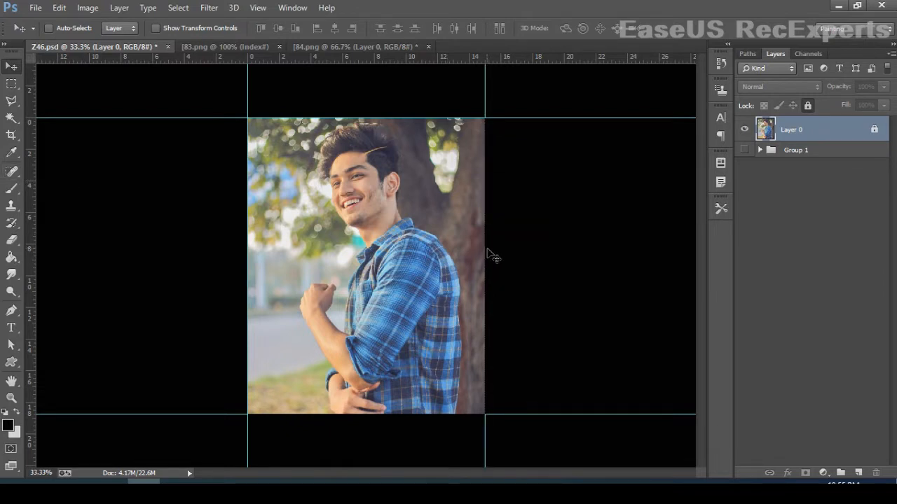
Unlock Layer 0 and duplicate it
click(745, 129)
click(745, 130)
click(874, 129)
key(ctrl+j)
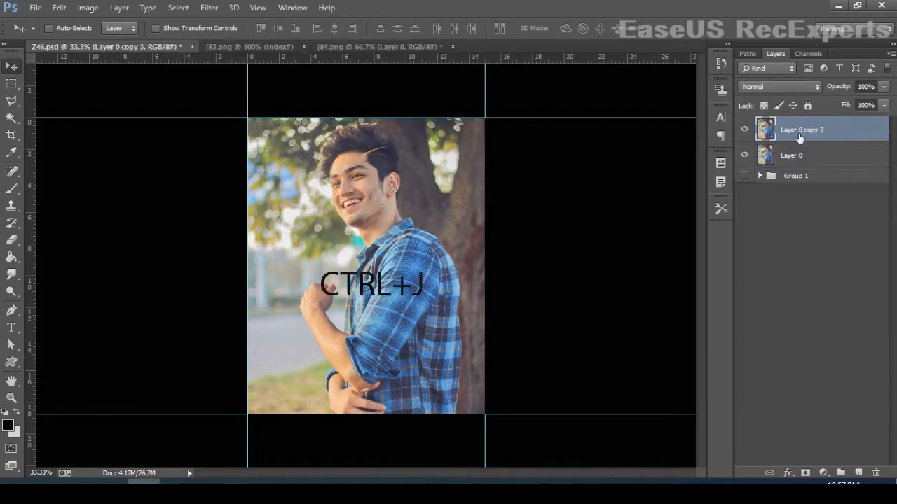
Apply a Gaussian Blur with a radius of 16.8 pixels to the duplicated layer
click(209, 8)
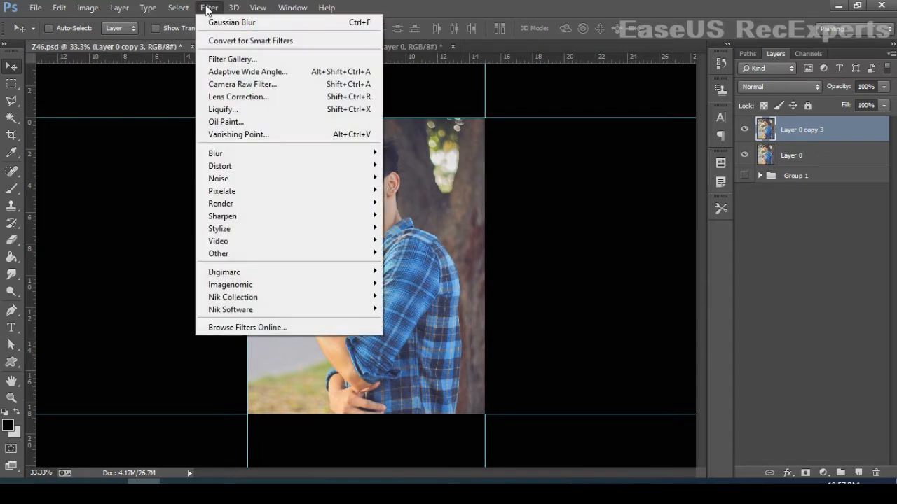
mouse_move(271, 154)
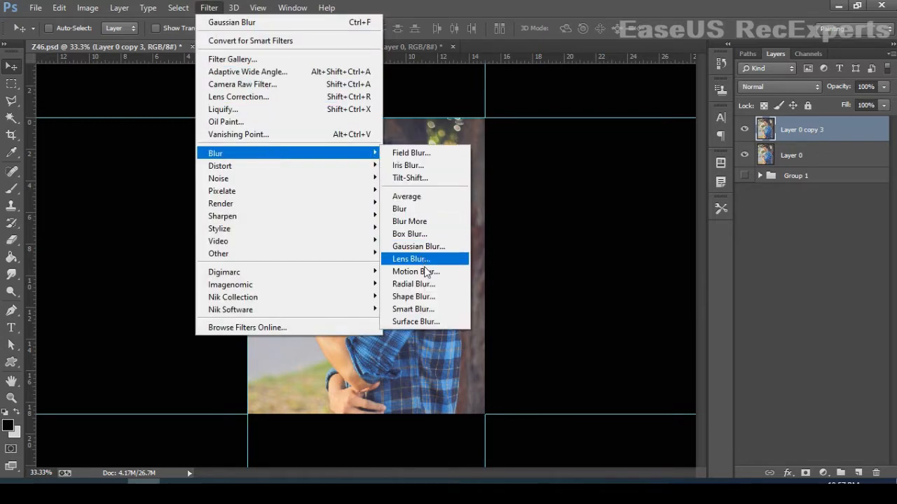
click(420, 247)
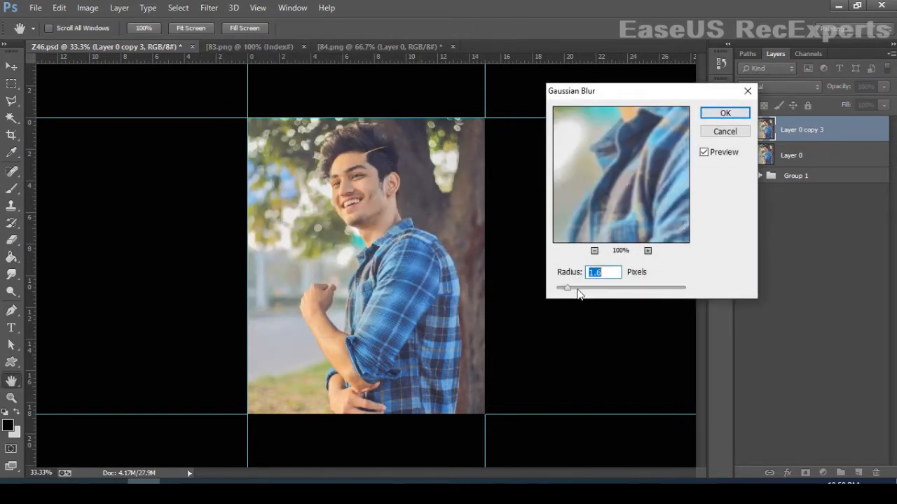
drag(581, 291, 608, 291)
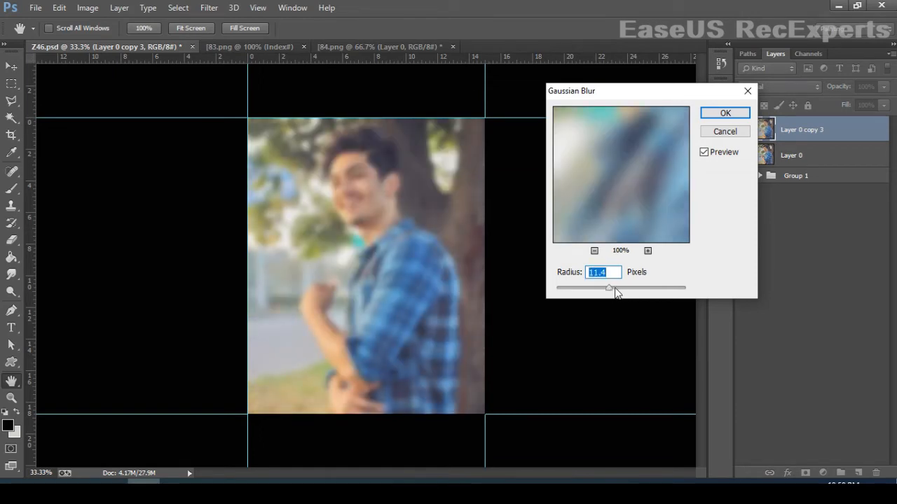
click(615, 288)
drag(608, 190, 653, 215)
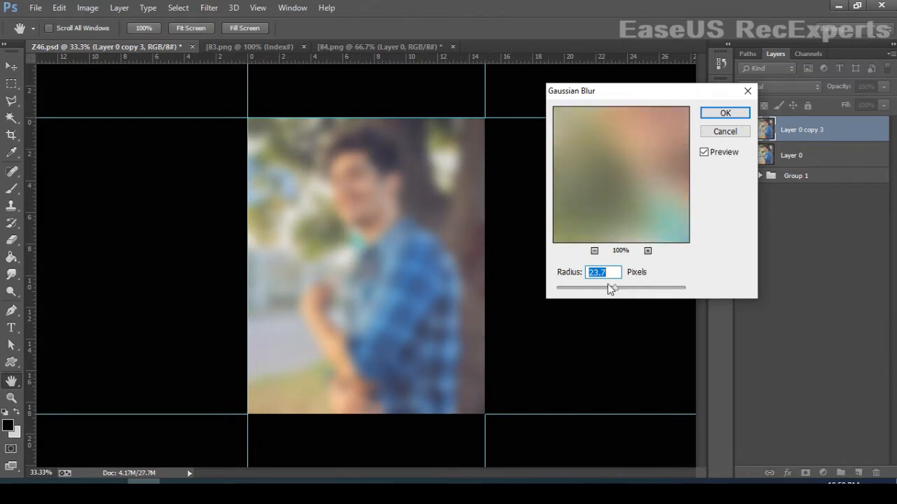
drag(614, 289, 612, 289)
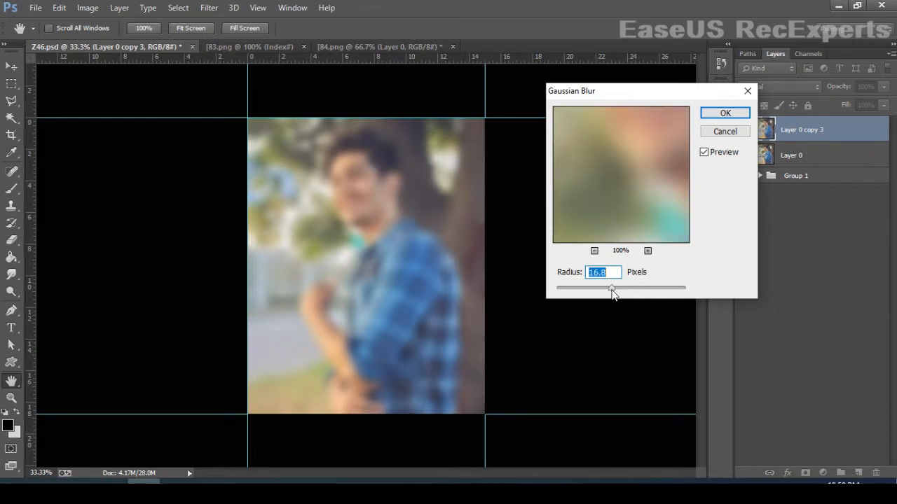
click(714, 116)
key(v)
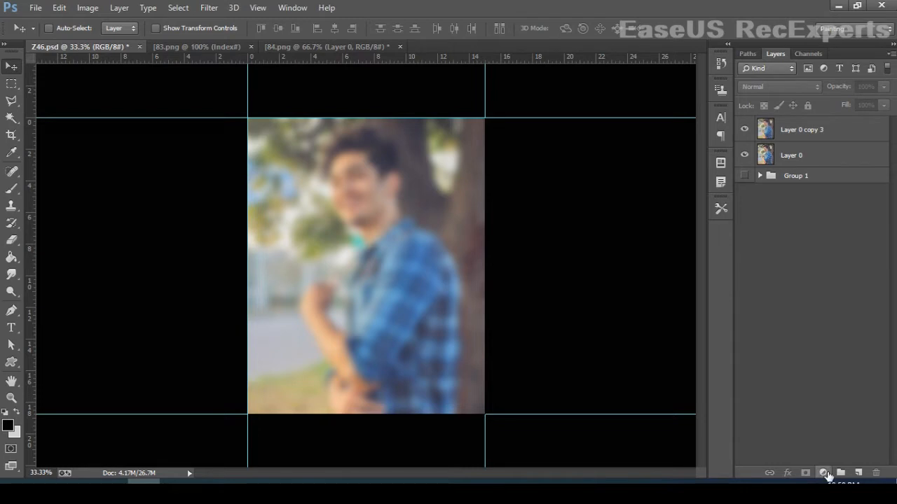
Add a layer mask to the blurred copy and invert it to black
click(808, 129)
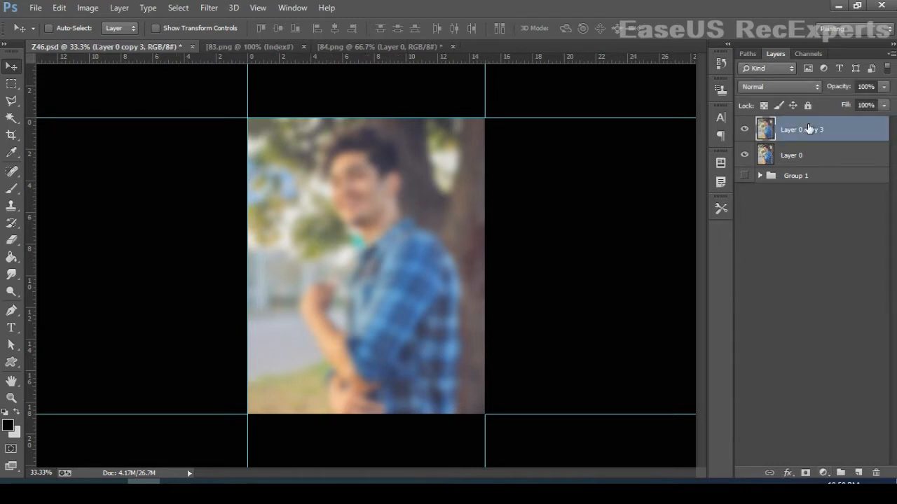
click(805, 472)
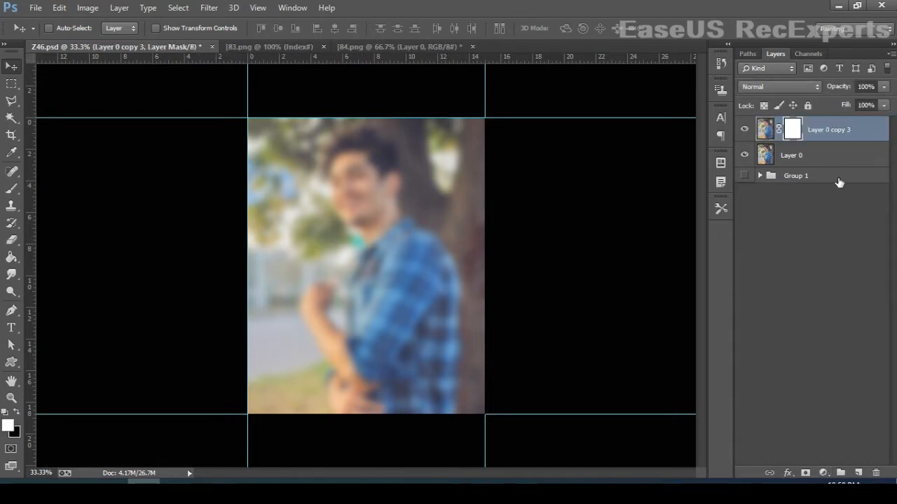
key(ctrl+i)
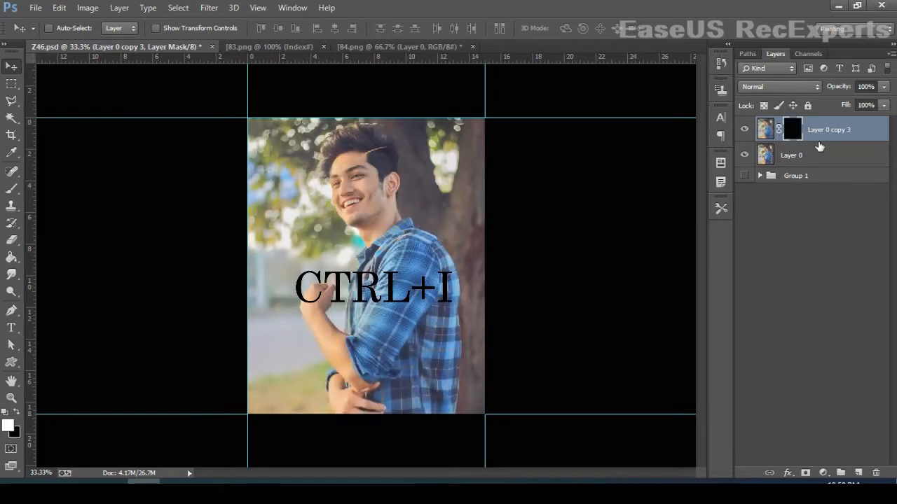
Paint white on the mask with a soft 94 px brush over the foliage and background to the left of the man
click(11, 189)
right_click(265, 170)
mouse_move(366, 206)
mouse_down()
mouse_move(342, 205)
mouse_move(370, 234)
mouse_up()
key(Return)
right_click(269, 200)
key(Return)
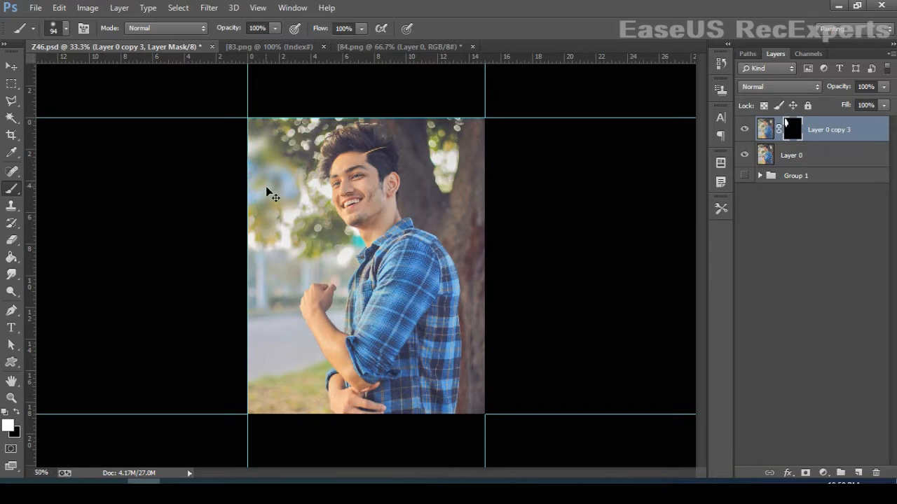
key(ctrl+plus)
key(ctrl+plus)
drag(170, 161, 271, 315)
Enlarge the soft brush to 174 px and paint the mask white over the background around the man's head and raised hand
right_click(294, 260)
drag(341, 273, 358, 275)
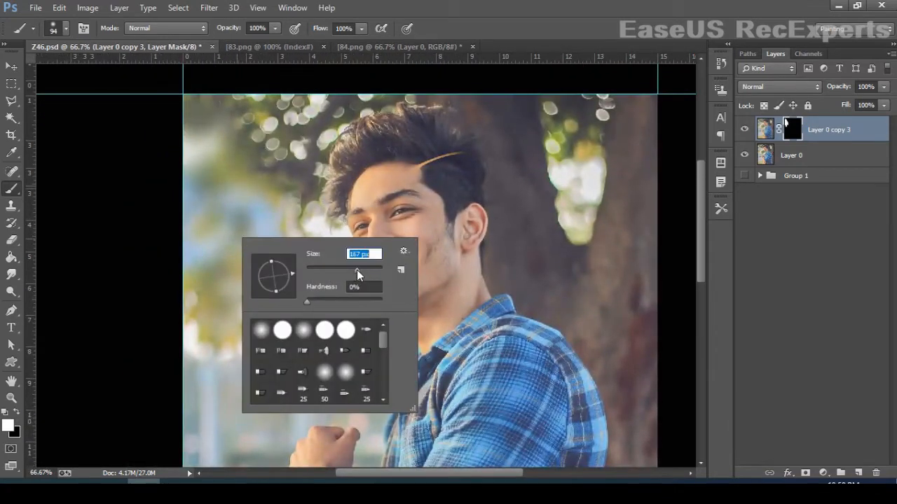
key(Return)
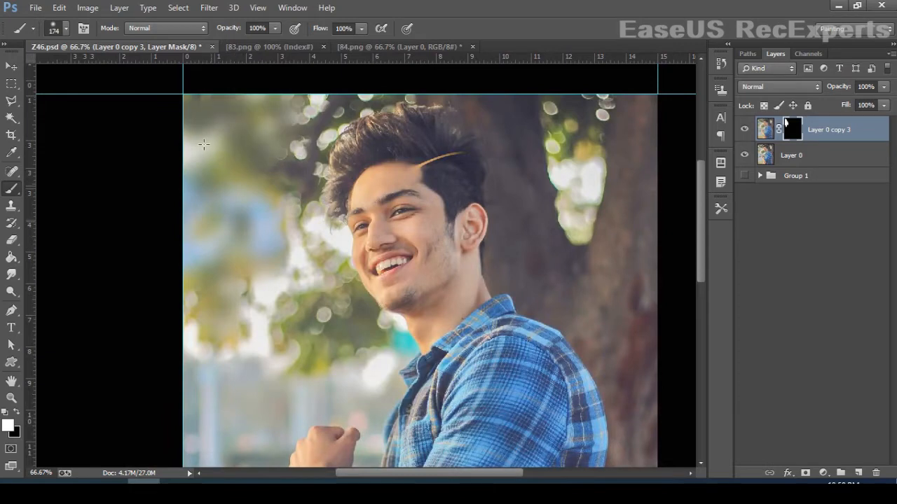
mouse_move(204, 145)
mouse_down()
mouse_move(207, 349)
mouse_move(217, 297)
mouse_move(250, 280)
mouse_move(306, 296)
mouse_move(290, 213)
mouse_move(301, 280)
mouse_up()
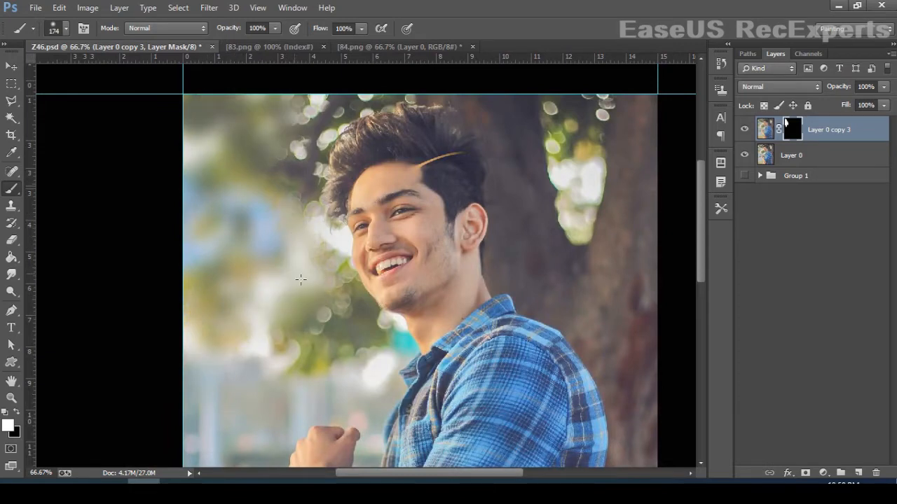
mouse_move(538, 82)
mouse_down()
mouse_move(591, 194)
mouse_move(608, 77)
mouse_move(652, 115)
mouse_move(653, 239)
mouse_move(617, 129)
mouse_move(568, 160)
mouse_move(566, 216)
mouse_up()
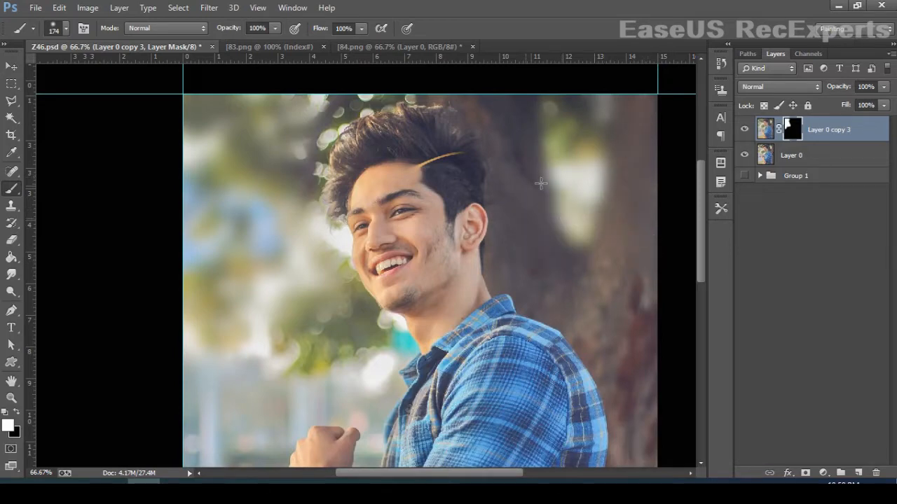
drag(434, 80, 291, 103)
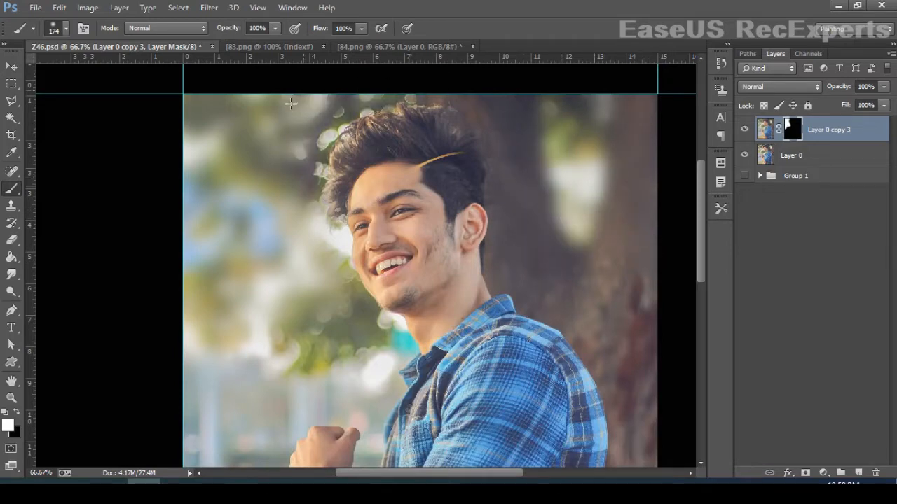
drag(262, 314, 350, 91)
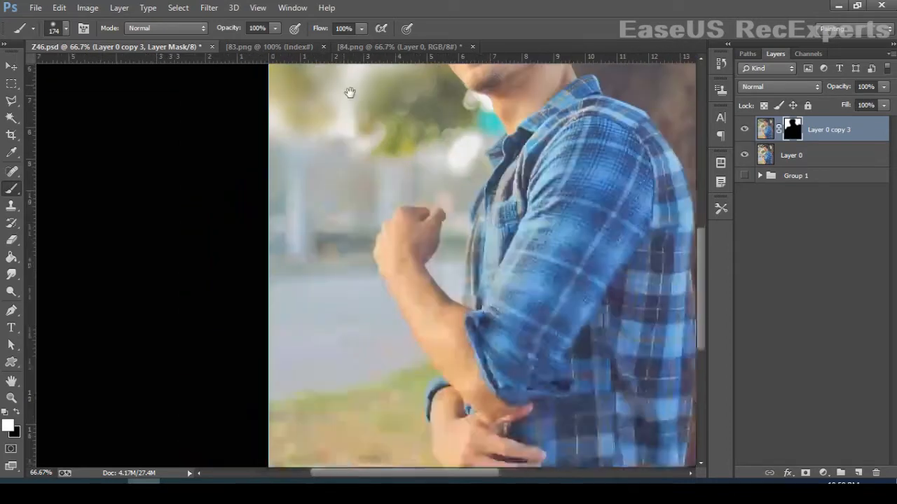
mouse_move(370, 123)
mouse_down()
mouse_move(446, 142)
mouse_move(445, 122)
mouse_move(466, 126)
mouse_move(354, 134)
mouse_up()
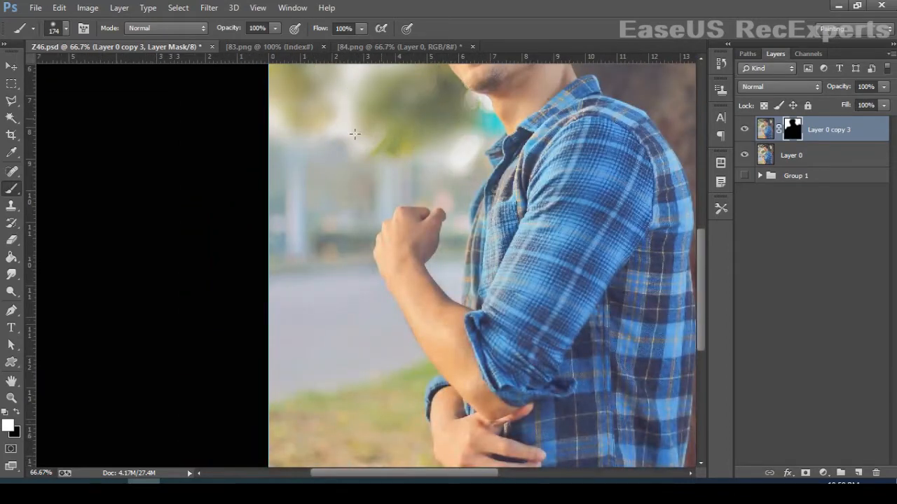
Set the brush size to 279 px and paint the mask white down the tree trunk at the photo's right edge
key(ctrl+minus)
key(ctrl+minus)
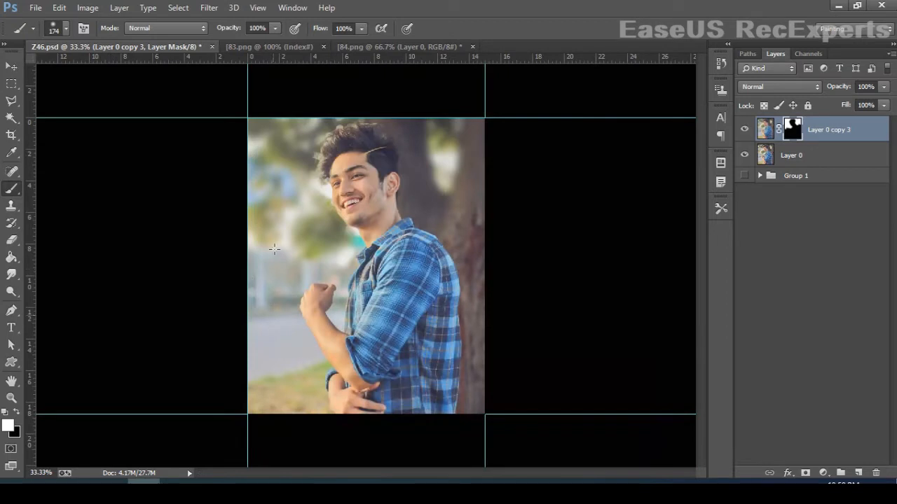
right_click(259, 309)
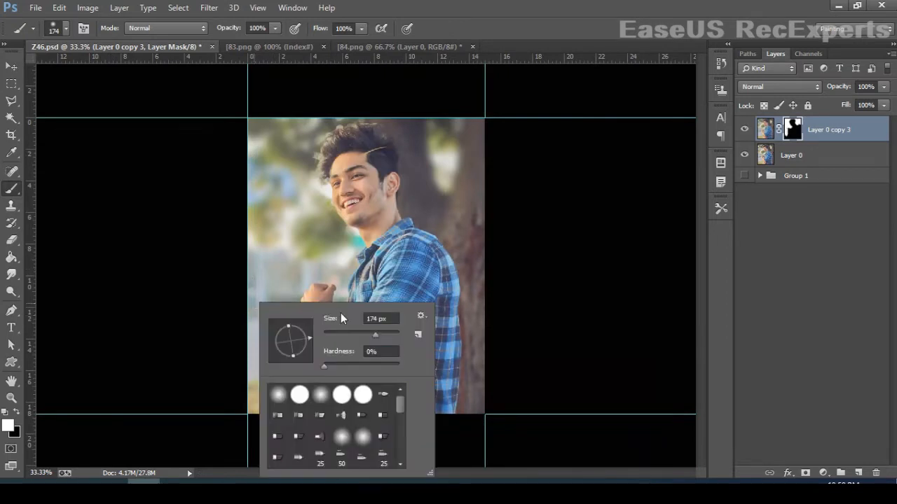
click(383, 335)
drag(489, 270, 494, 352)
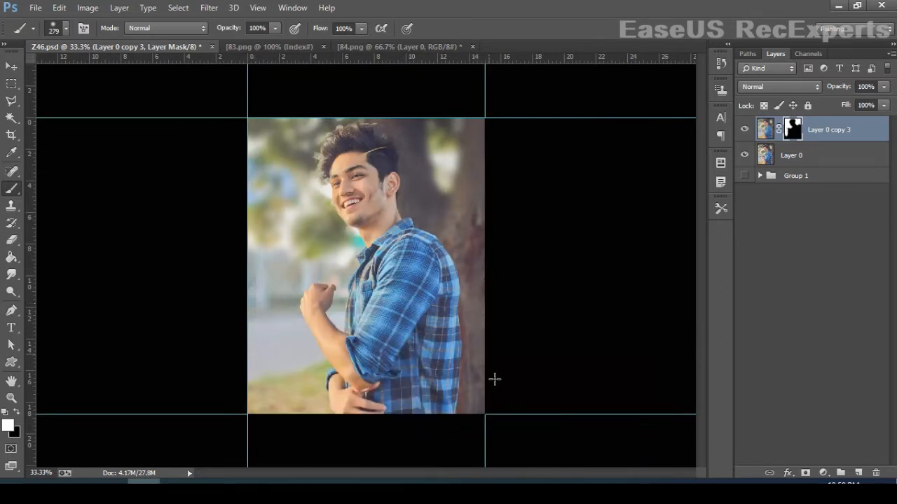
Reduce the brush size to 188 px and paint the mask over the remaining sharp background beside the man
right_click(296, 305)
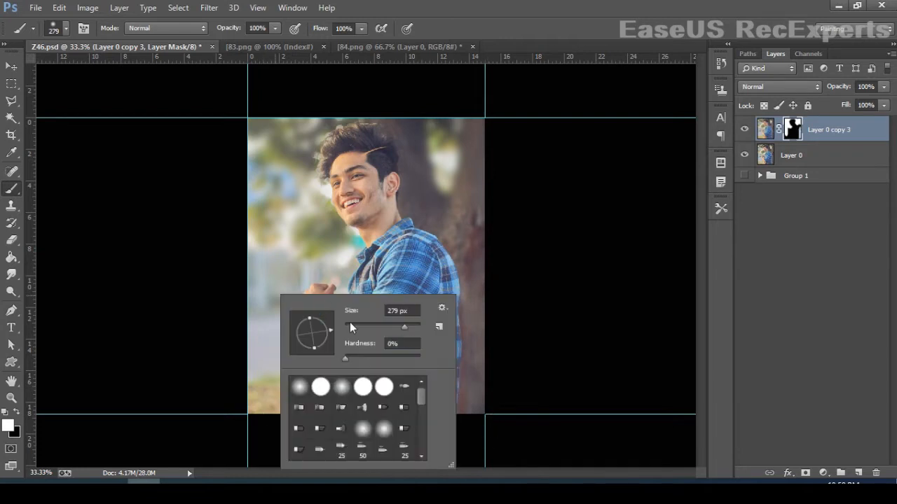
click(399, 329)
click(306, 235)
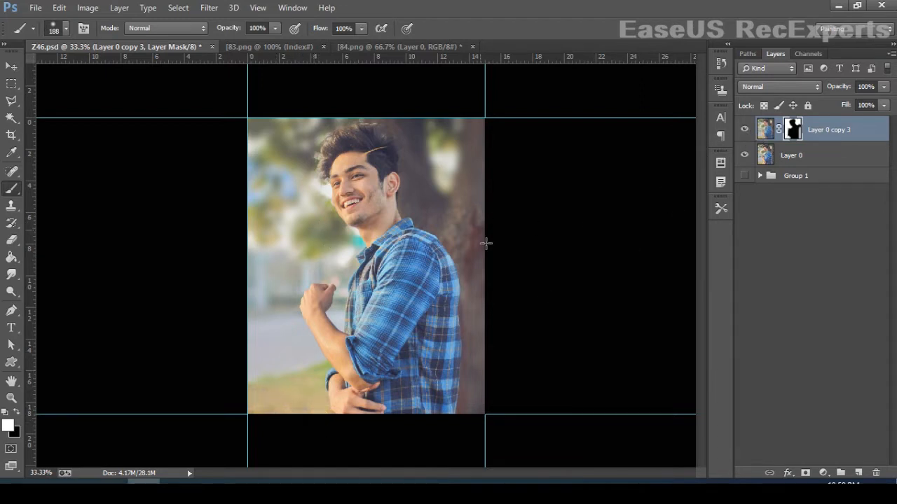
Temporarily hide Layer 0 and paint over the mask's gaps on the tree trunk and the lower-left background
click(747, 130)
click(747, 129)
click(747, 154)
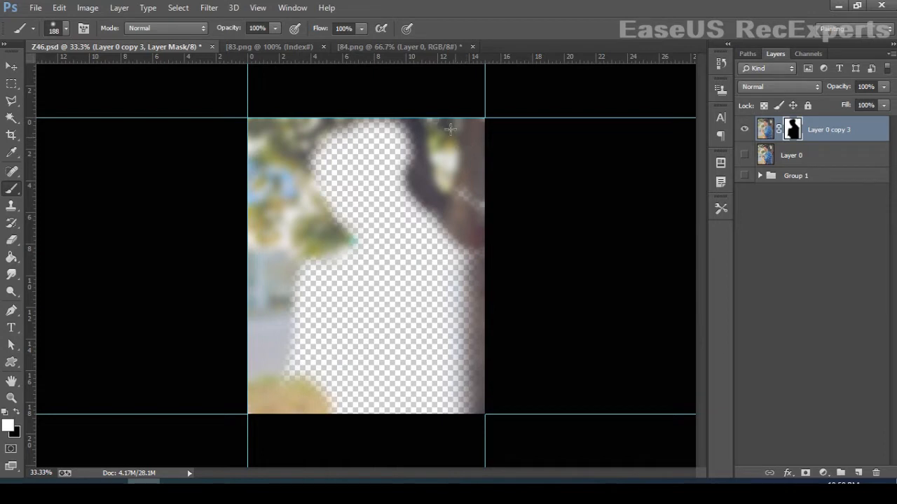
mouse_move(470, 160)
mouse_down()
mouse_move(491, 221)
mouse_move(481, 202)
mouse_up()
drag(495, 250, 490, 424)
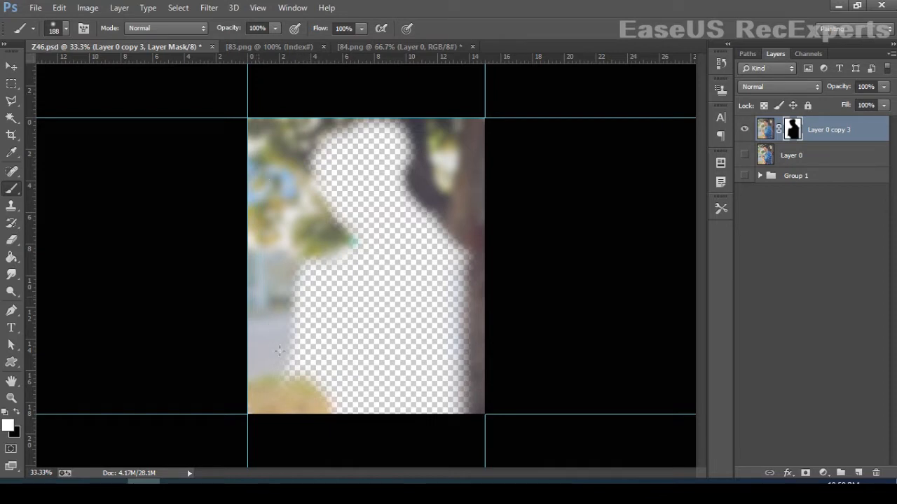
mouse_move(279, 350)
mouse_down()
mouse_move(293, 400)
mouse_move(315, 416)
mouse_move(351, 423)
mouse_move(273, 358)
mouse_up()
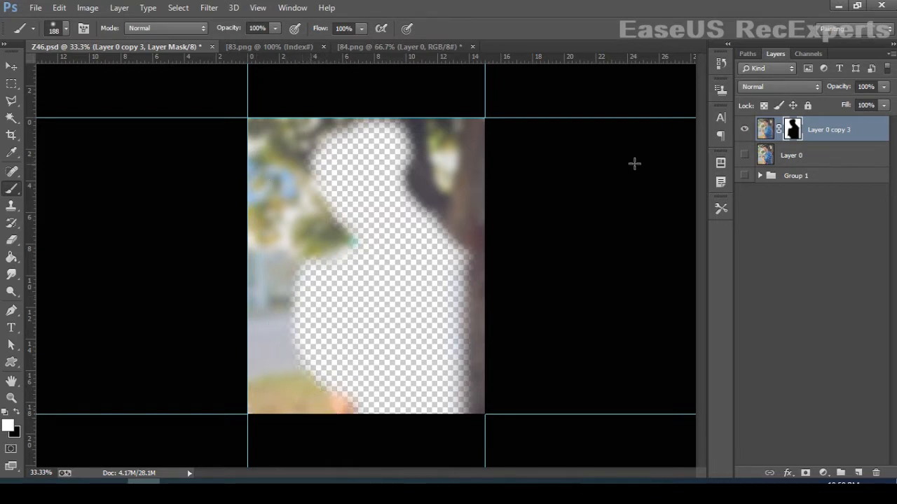
click(746, 155)
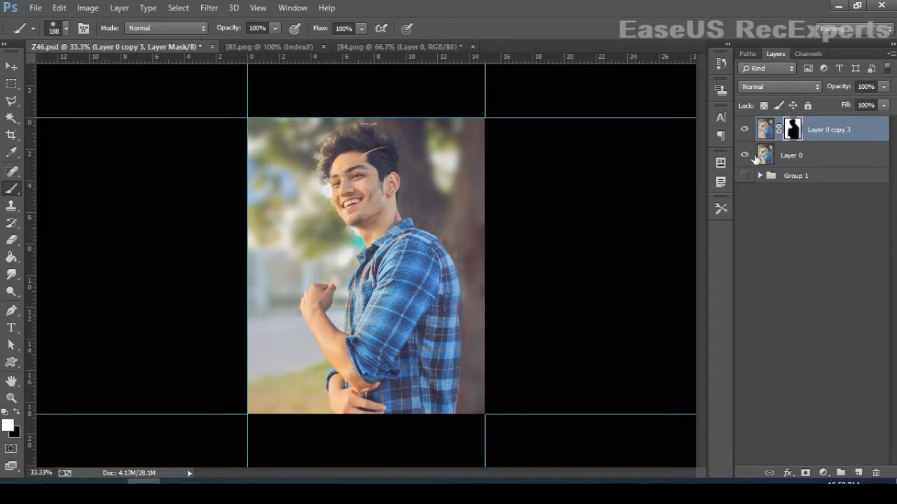
Touch up the mask at the photo's right edge beside the shoulder with Layer 0 temporarily hidden
click(748, 157)
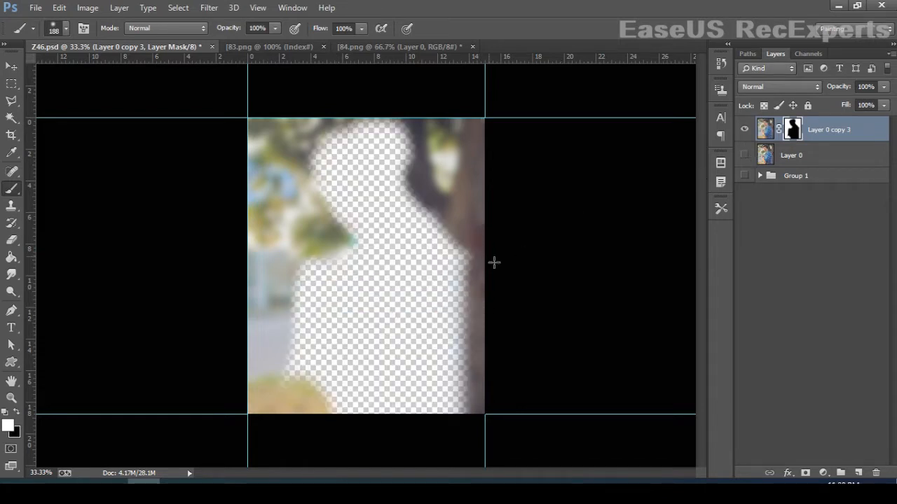
click(483, 263)
click(747, 156)
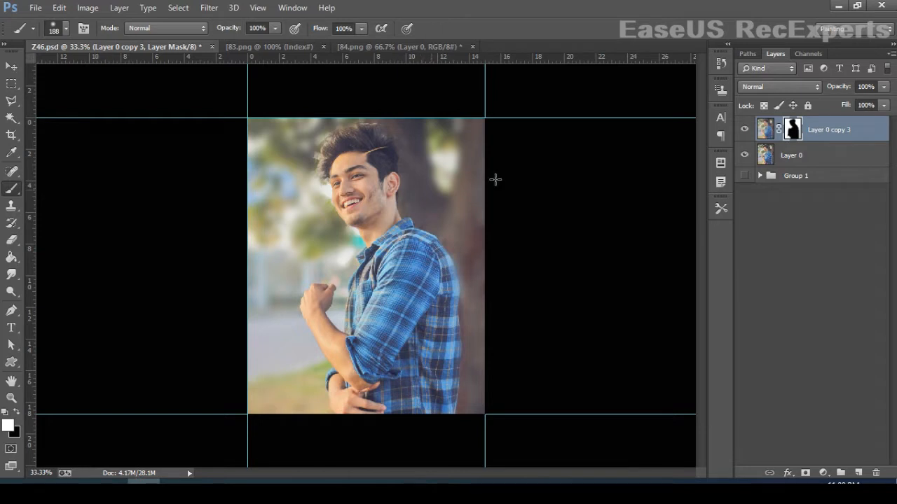
Toggle the visibility of Layer 0 and the masked blur layer to compare the photo before and after blurring
click(744, 155)
click(746, 155)
click(746, 130)
click(746, 129)
Duplicate Layer 0 and move the copy to the top of the layer stack
click(11, 65)
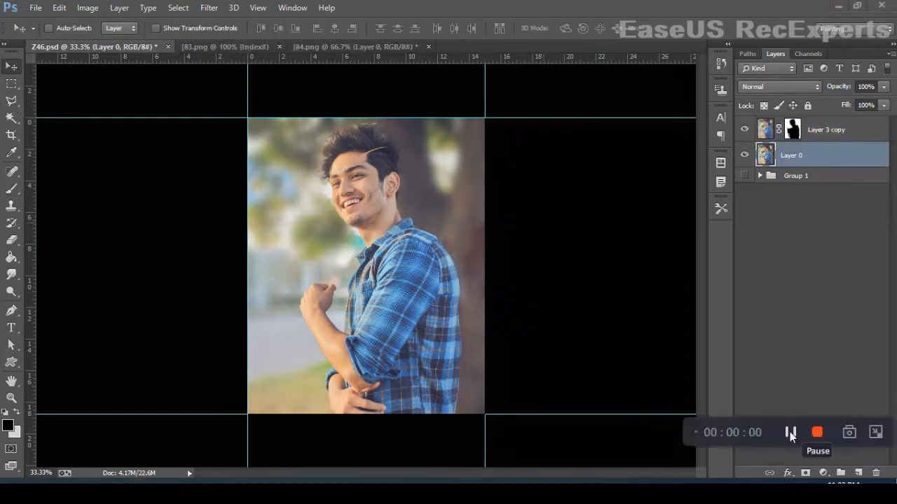
key(ctrl+j)
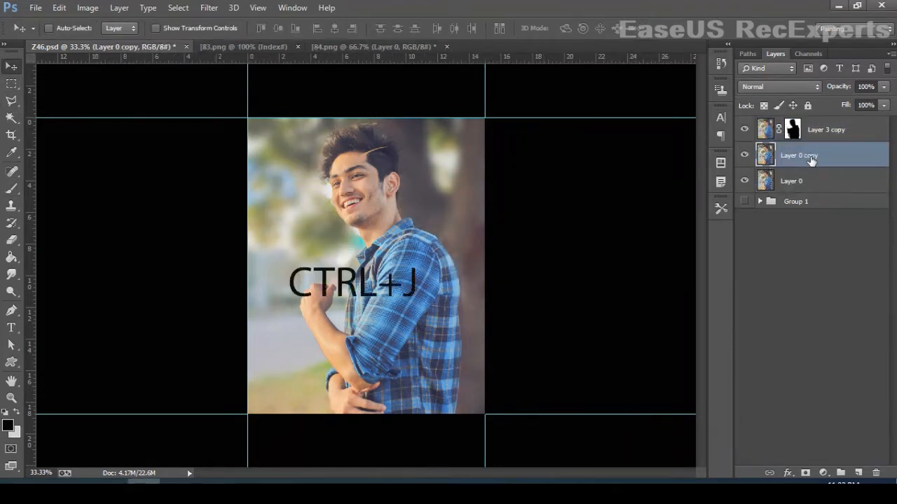
drag(810, 159, 810, 131)
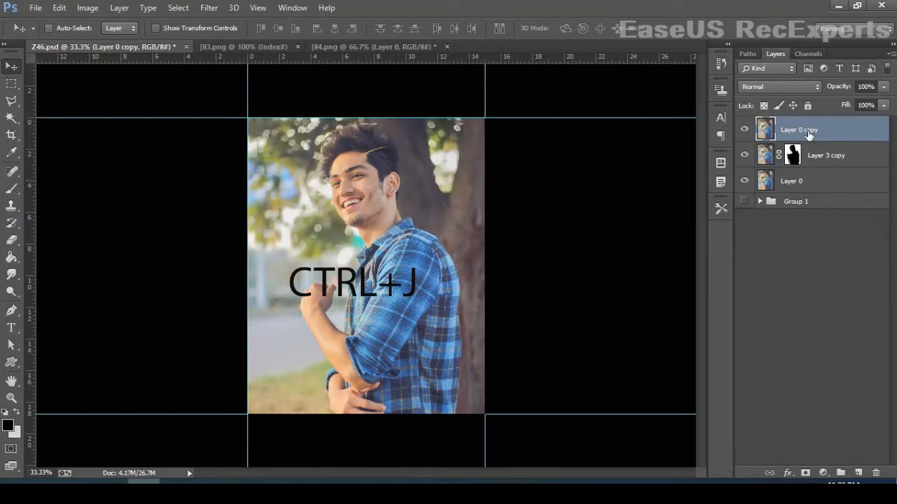
Apply a Gaussian Blur with a 2.8-pixel radius to Layer 0 copy
click(207, 7)
mouse_move(231, 150)
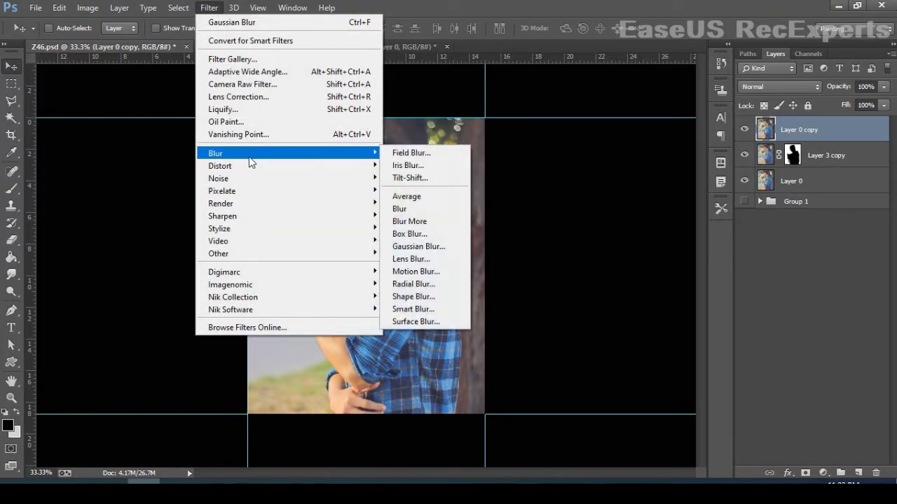
click(420, 245)
drag(611, 288, 575, 290)
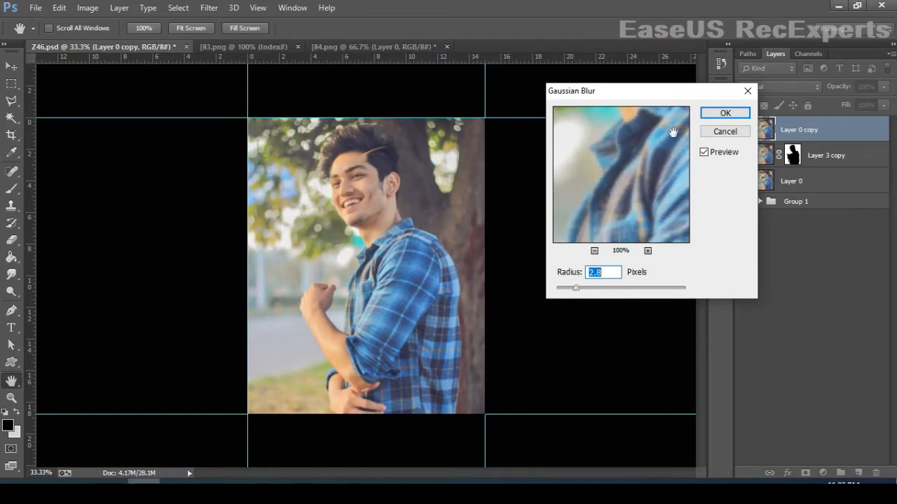
click(721, 113)
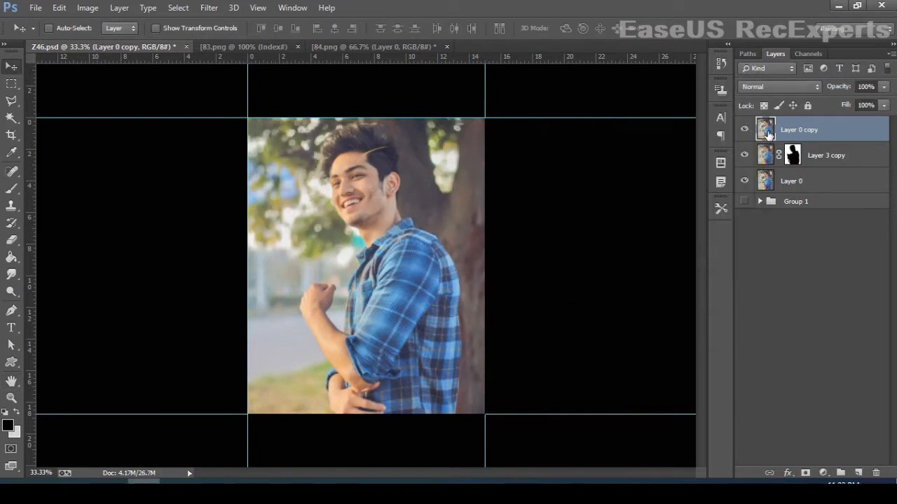
Add a layer mask to Layer 0 copy, invert it to black, and switch to the Brush tool
click(805, 470)
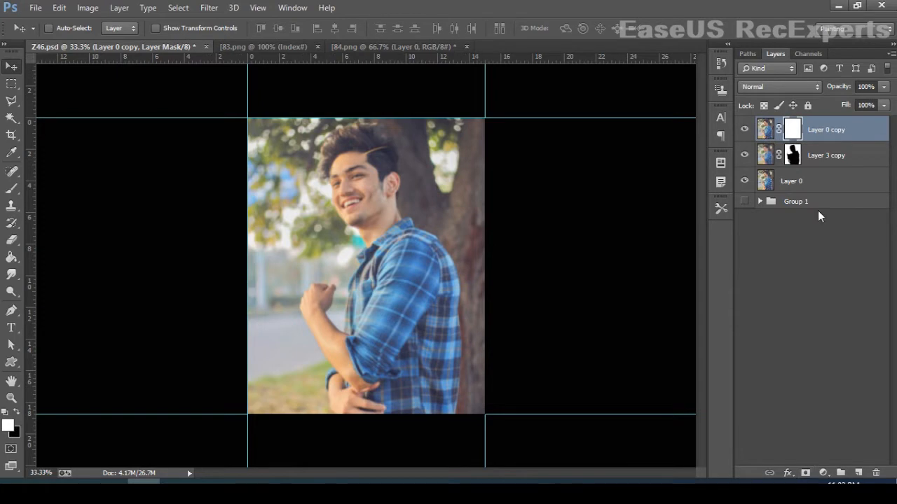
key(ctrl+i)
key(b)
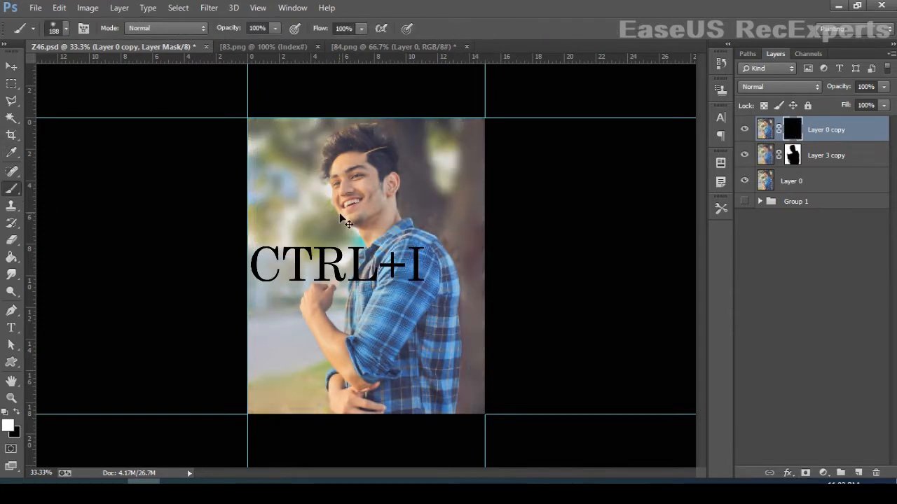
Set the soft brush to 55 px and paint white on the mask over the man's neck to soften the skin
scroll(346, 223, up, 3)
scroll(344, 215, up, 3)
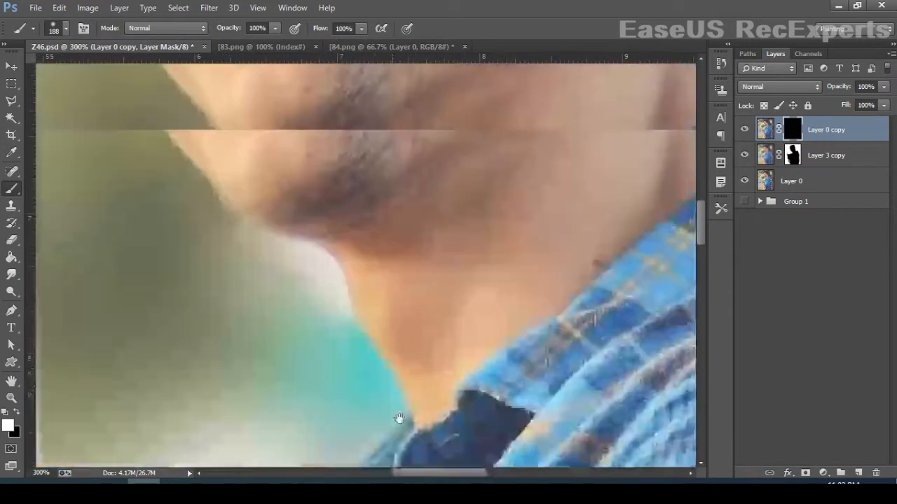
alt+right_click(473, 274)
text(55)
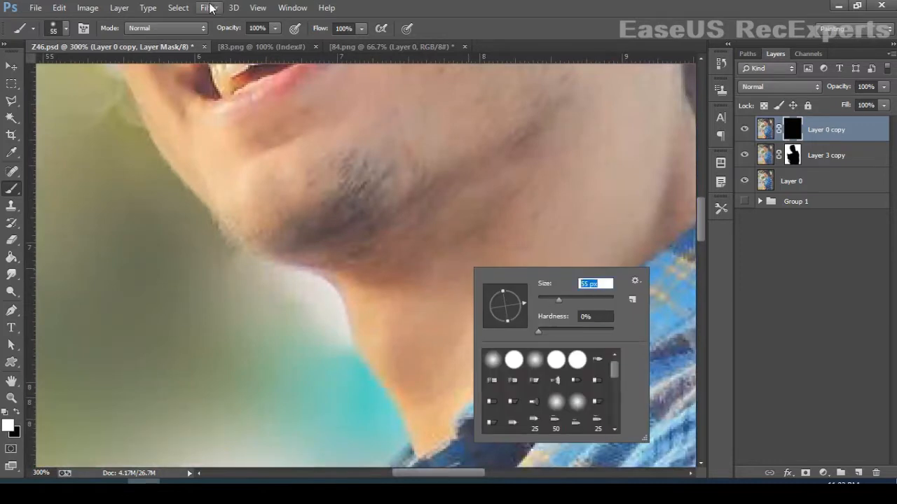
key(Return)
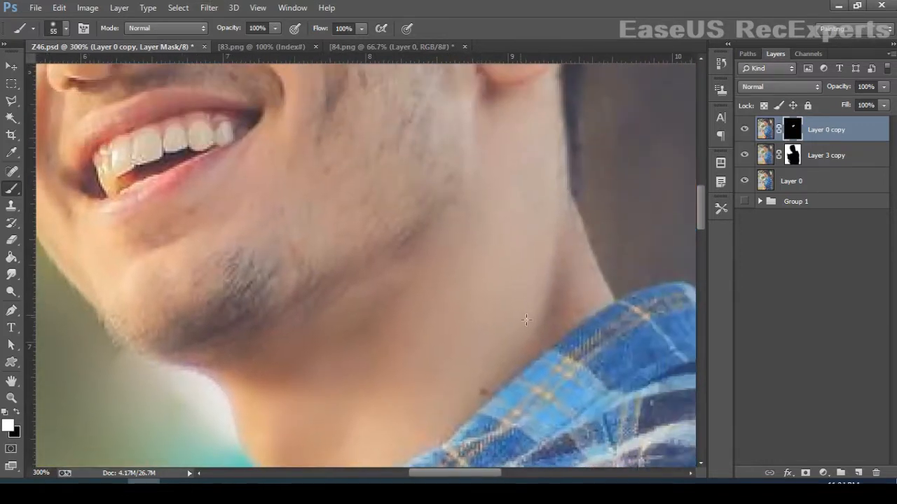
Reduce the brush size to 33 px and paint the mask over the skin along the jaw and neck
right_click(563, 286)
text(33)
key(Return)
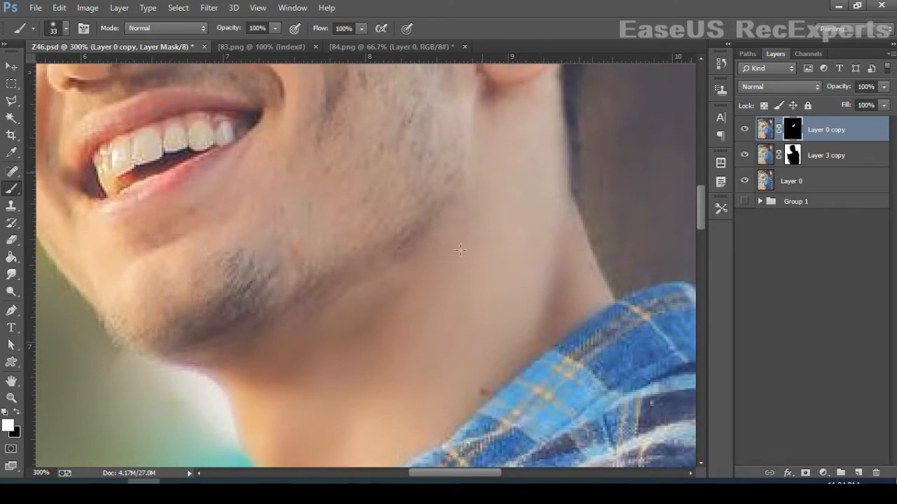
drag(472, 348, 535, 393)
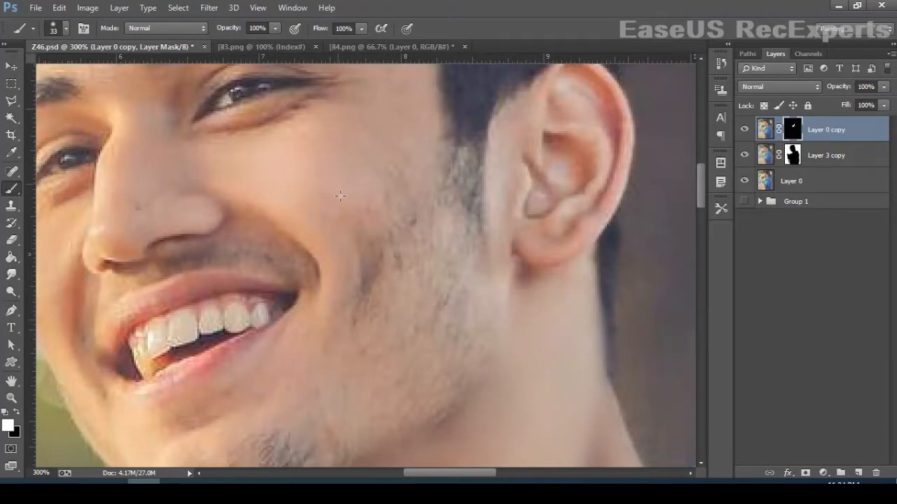
Paint white on the mask over the forehead, cheeks and nose to smooth the facial skin
mouse_move(384, 88)
mouse_down()
mouse_move(386, 265)
mouse_move(414, 275)
mouse_move(293, 142)
mouse_move(389, 295)
mouse_up()
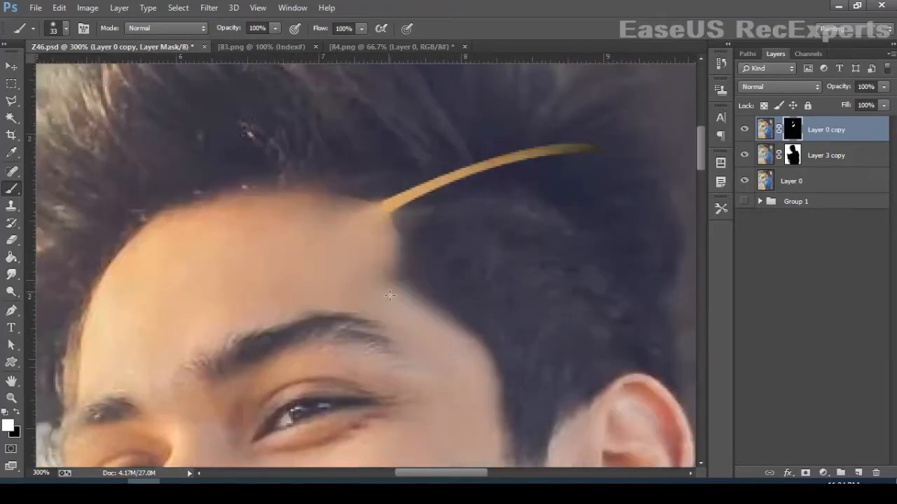
drag(176, 298, 390, 215)
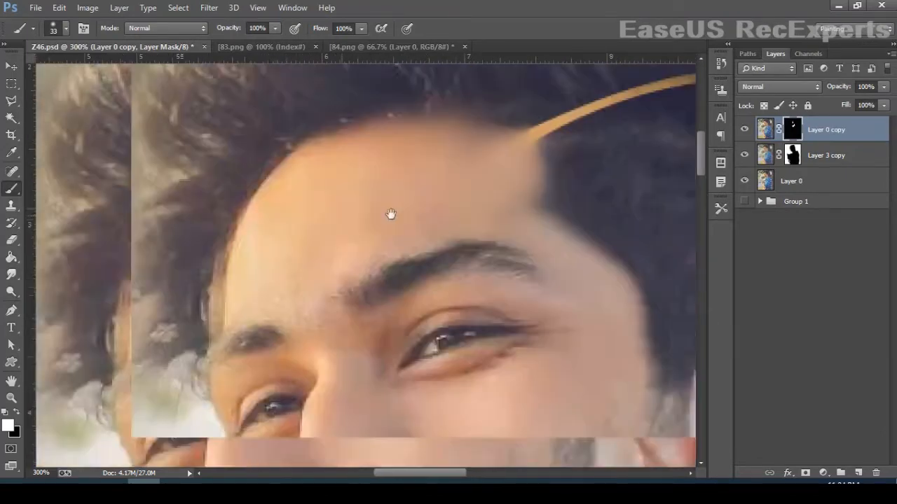
mouse_move(369, 163)
mouse_down()
mouse_move(327, 250)
mouse_move(331, 279)
mouse_up()
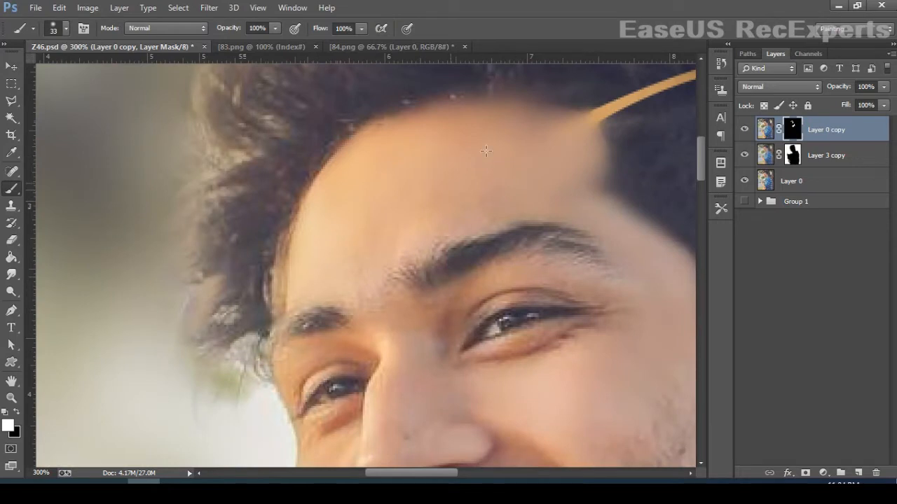
drag(450, 360, 454, 216)
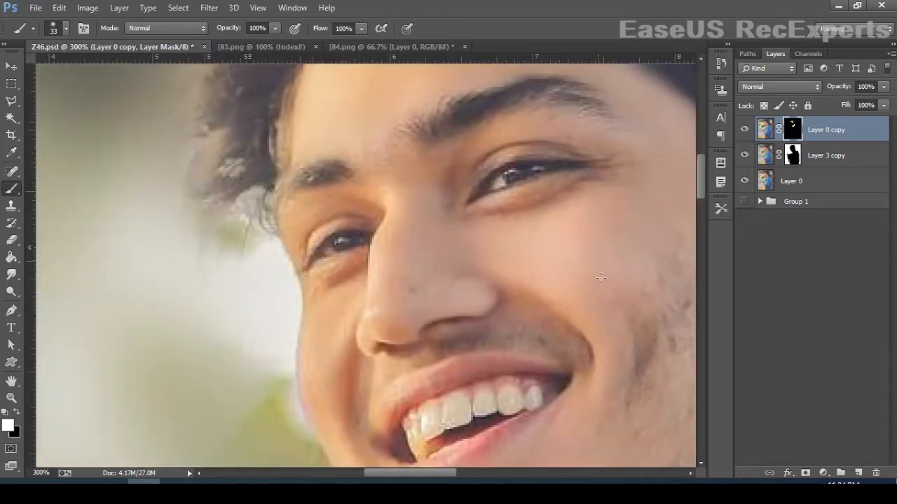
drag(336, 290, 431, 196)
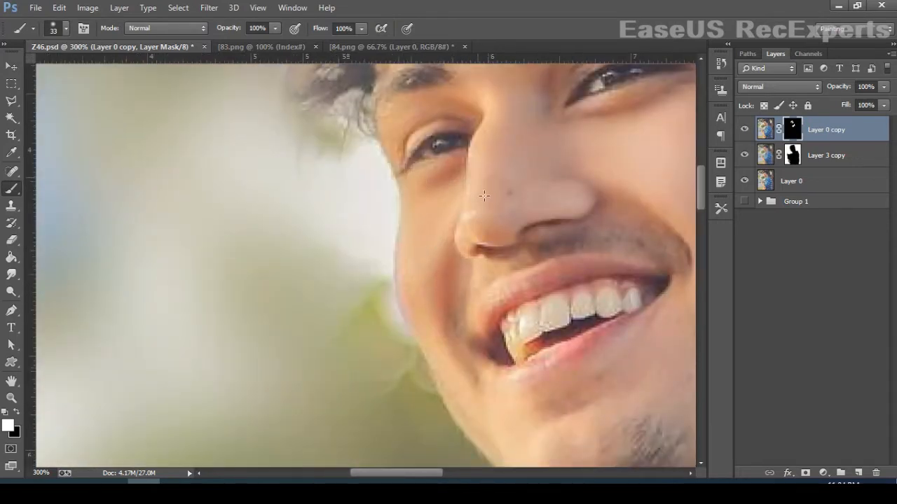
Lower the brush opacity to 47% and lightly paint the mask around the man's eyes
drag(596, 150, 534, 299)
right_click(534, 271)
click(274, 28)
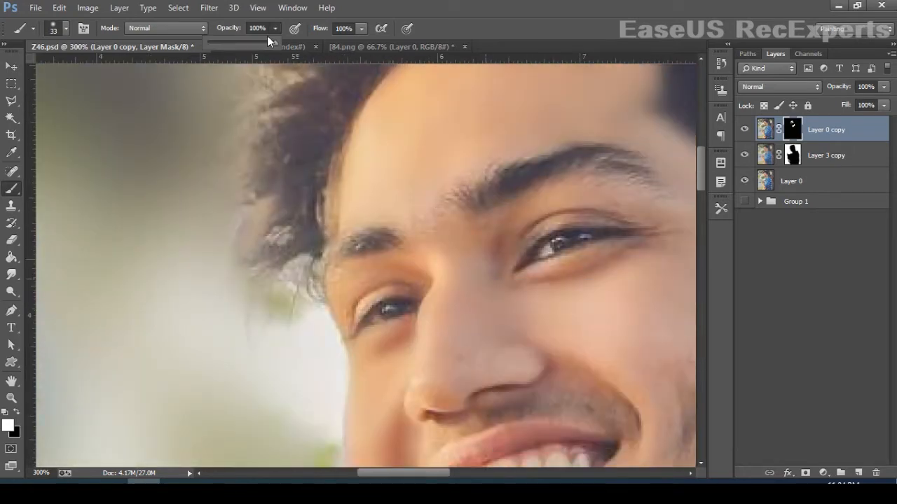
click(601, 299)
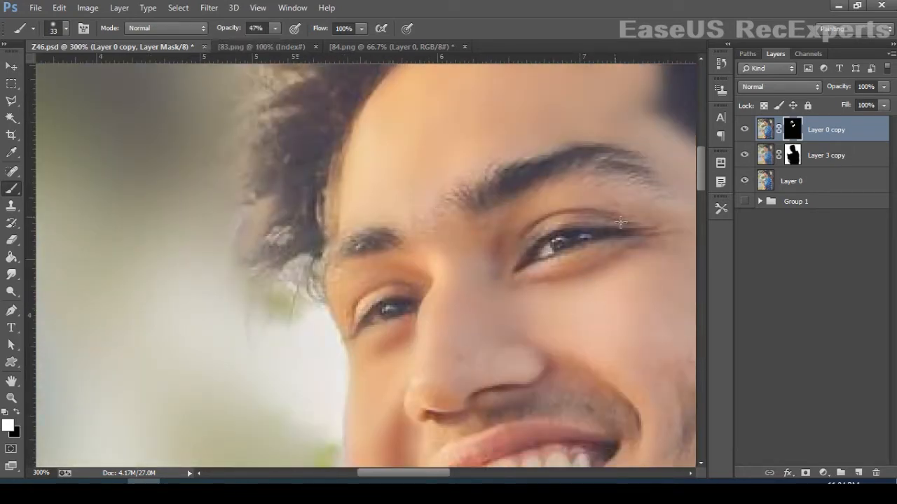
scroll(568, 276, down, 3)
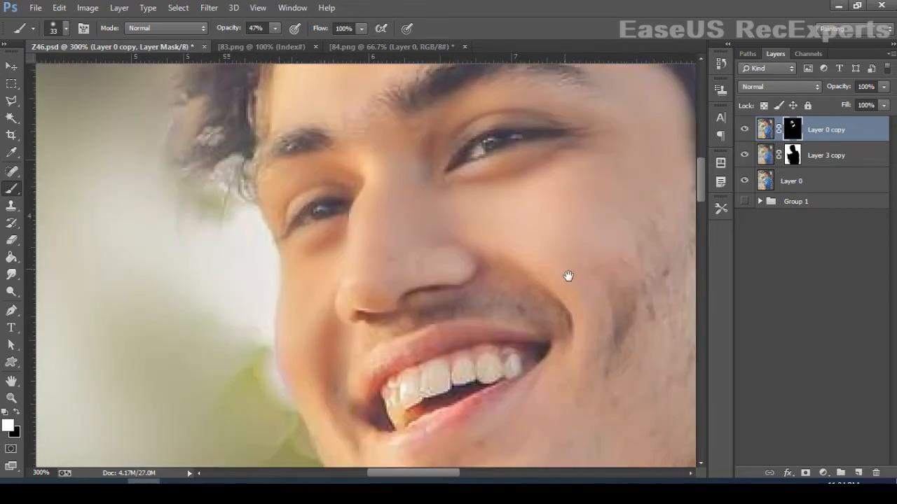
Lightly paint the mask over the man's ear and the hair at the side and front of his head
scroll(560, 252, right, 3)
scroll(635, 198, right, 3)
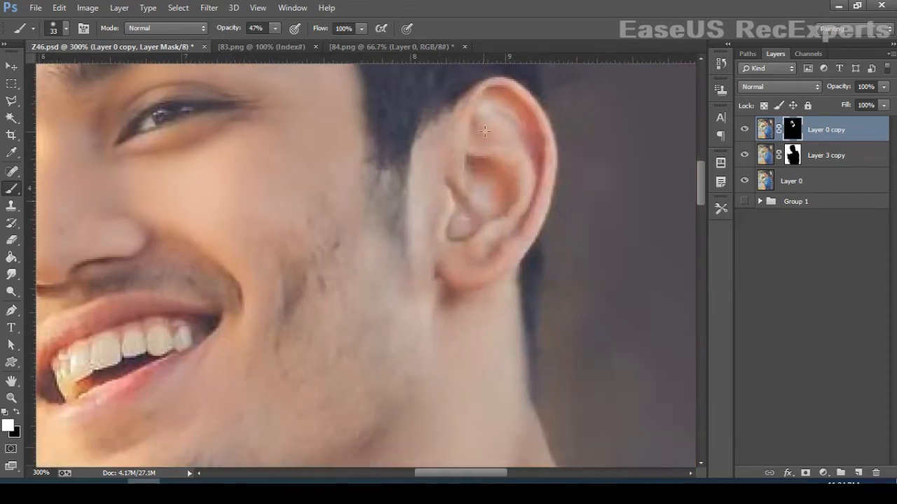
scroll(412, 186, up, 3)
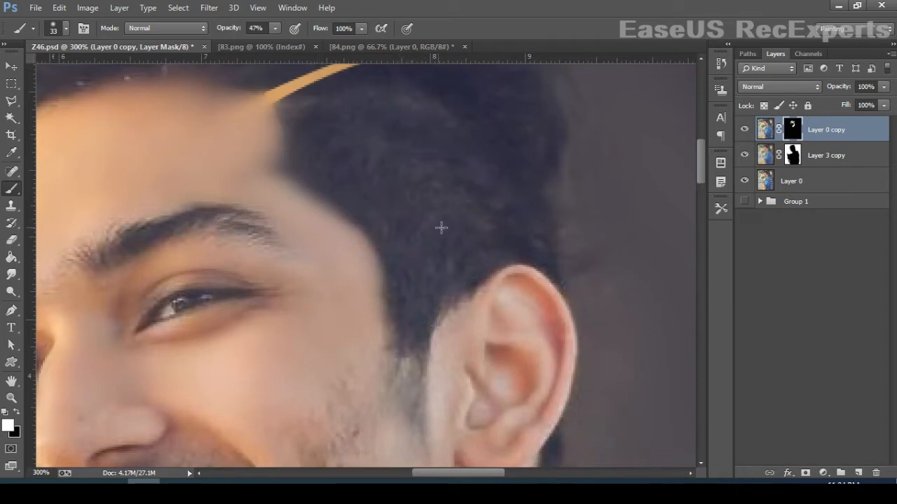
drag(529, 194, 532, 205)
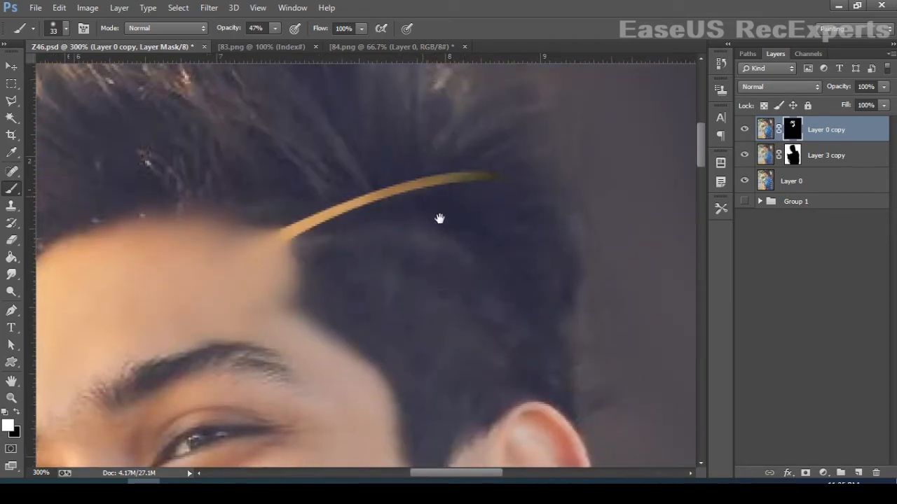
drag(439, 218, 541, 398)
drag(397, 270, 465, 231)
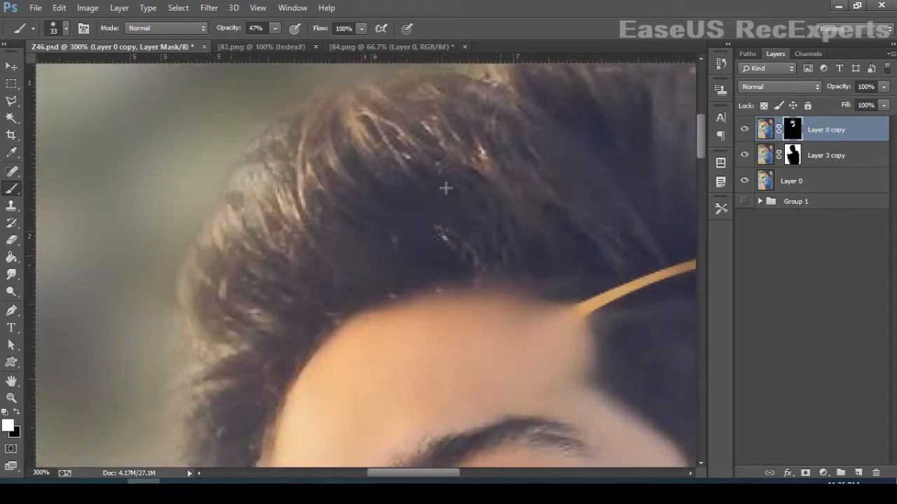
Lightly paint the mask around the mouth, chin beard and jawline to soften the remaining skin
scroll(570, 259, down, 10)
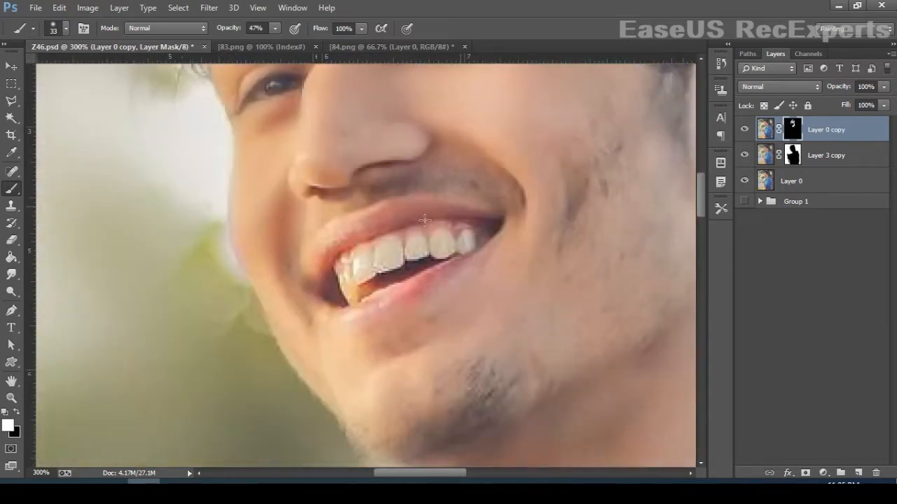
drag(340, 248, 343, 314)
scroll(400, 230, down, 5)
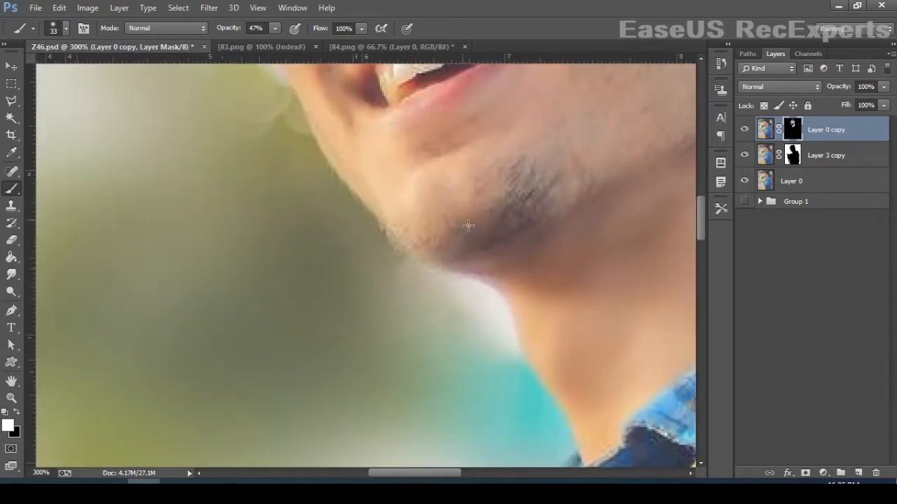
scroll(410, 274, up, 3)
scroll(568, 189, right, 1)
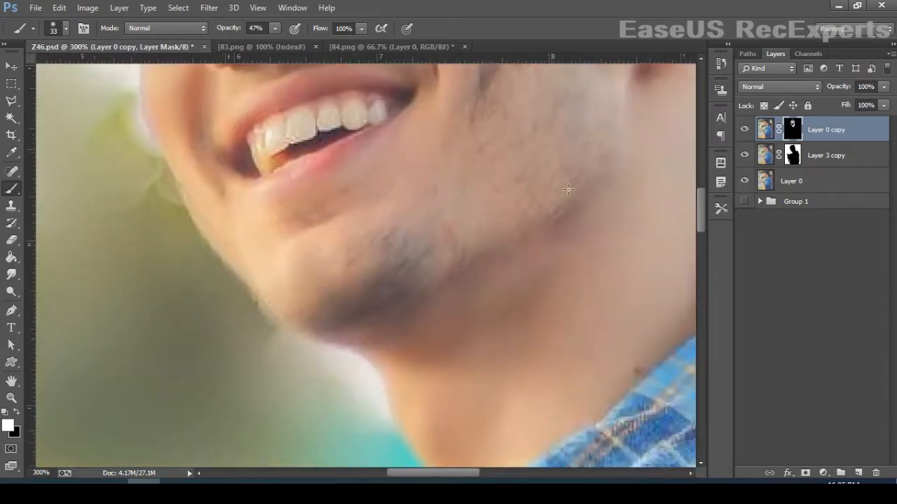
drag(649, 150, 611, 303)
Toggle the visibility of Layer 0 copy to compare the face with and without the skin smoothing
key(ctrl+minus)
key(ctrl+minus)
key(ctrl+minus)
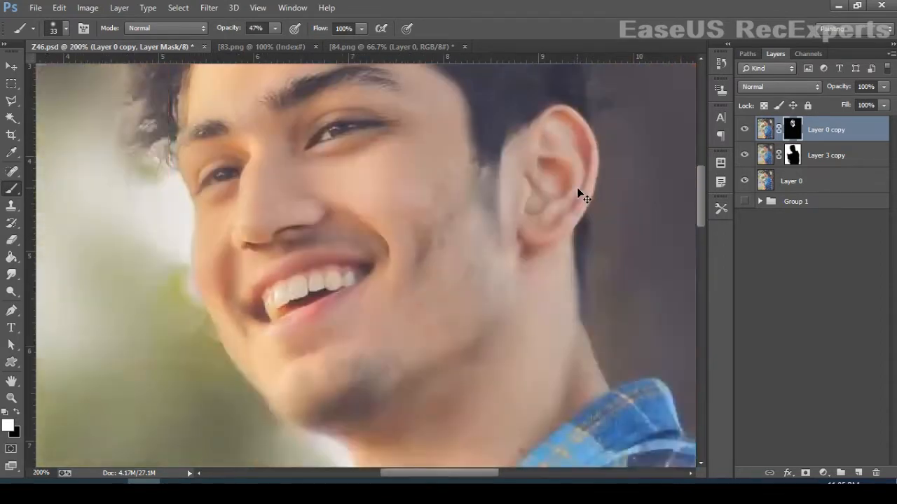
key(ctrl+plus)
key(ctrl+minus)
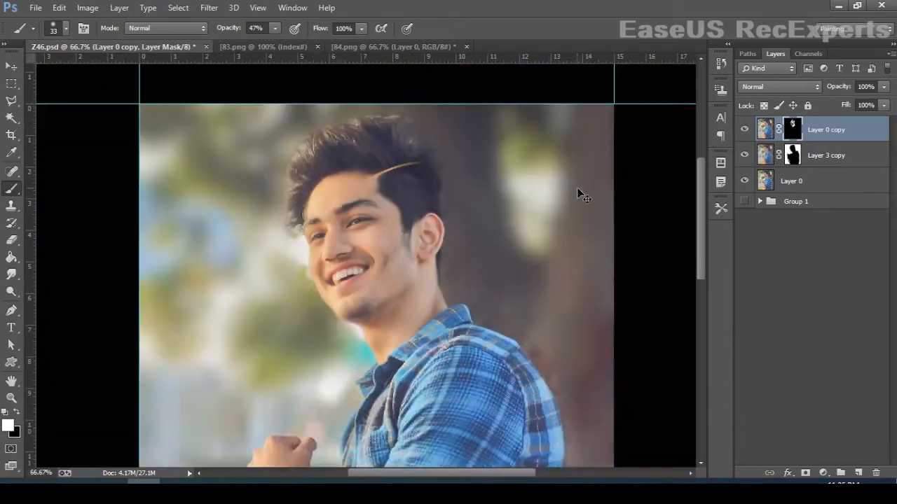
key(v)
click(746, 130)
click(745, 130)
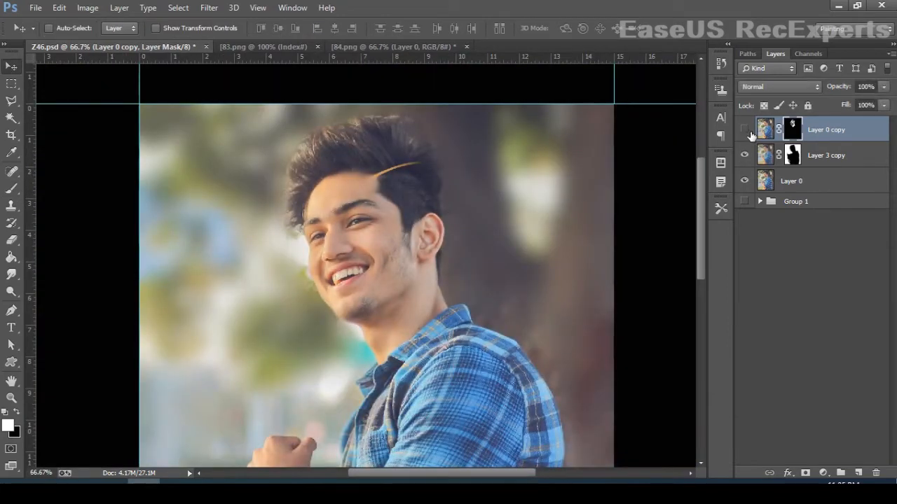
click(745, 129)
click(744, 129)
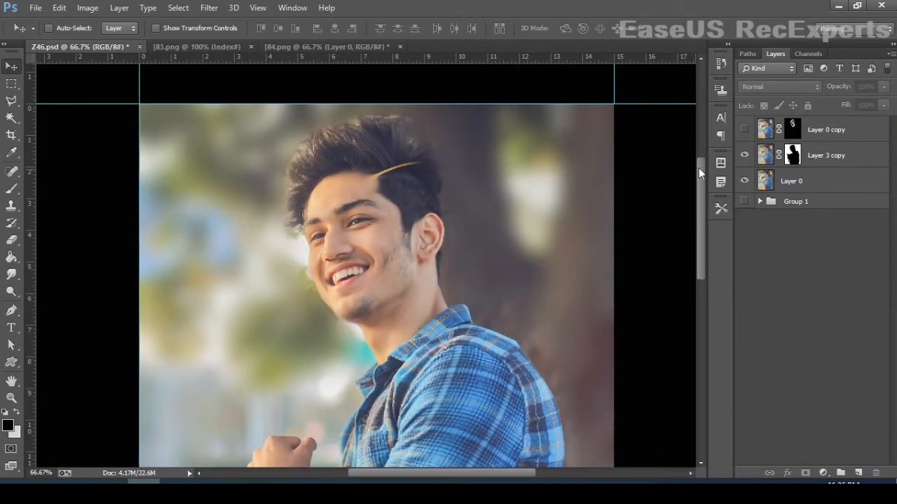
Add a Channel Mixer adjustment layer above Layer 0 copy and set its Blue output channel to Blue -25% and Green +64%
click(765, 133)
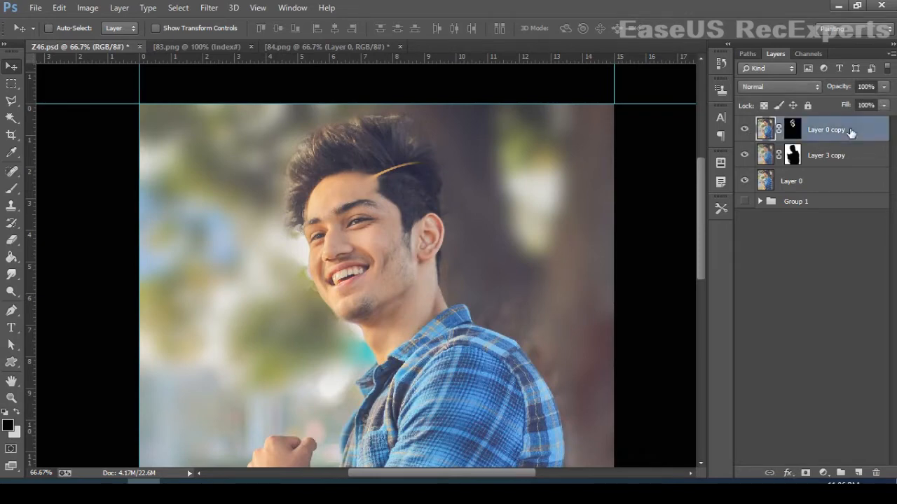
click(772, 309)
click(823, 136)
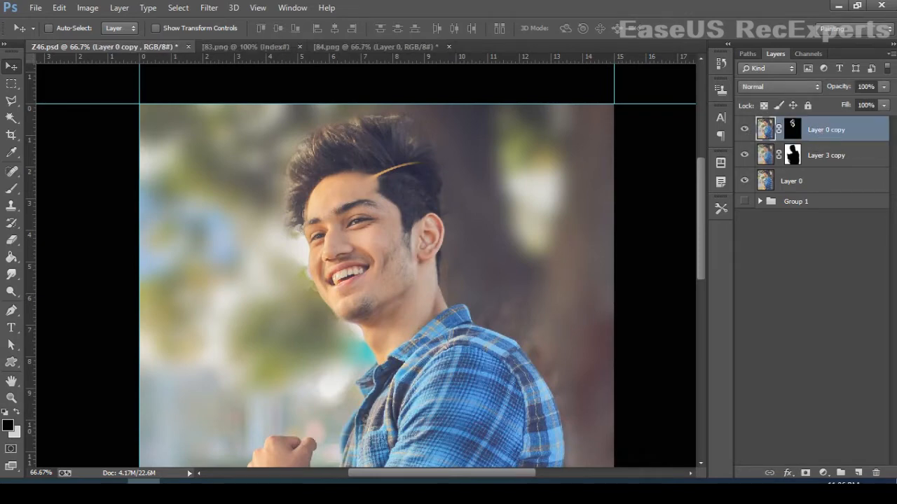
key(ctrl+minus)
key(ctrl+minus)
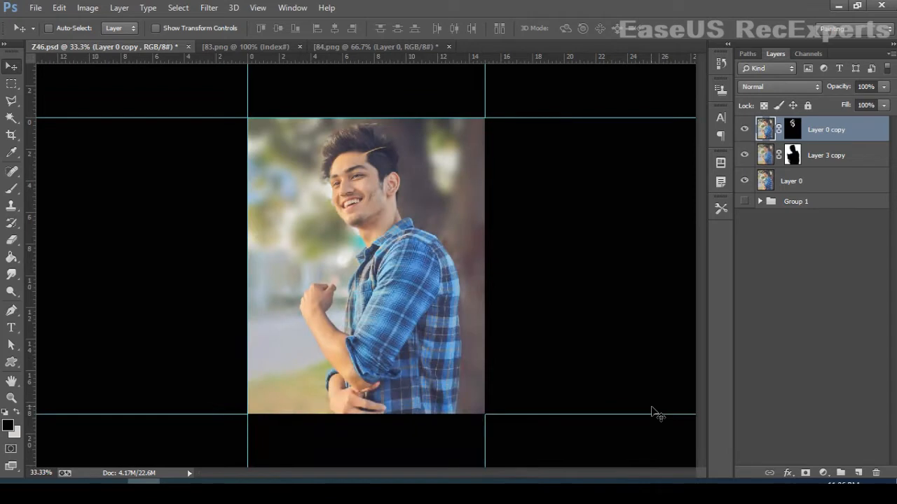
click(822, 472)
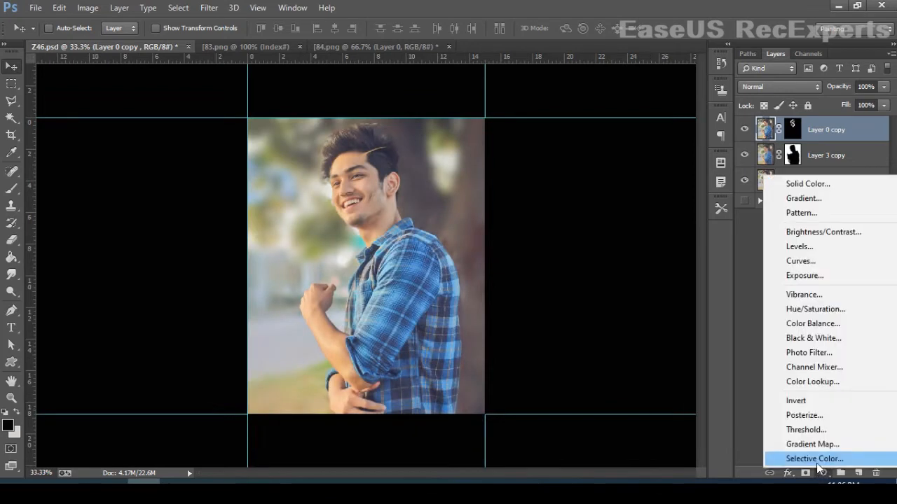
click(837, 365)
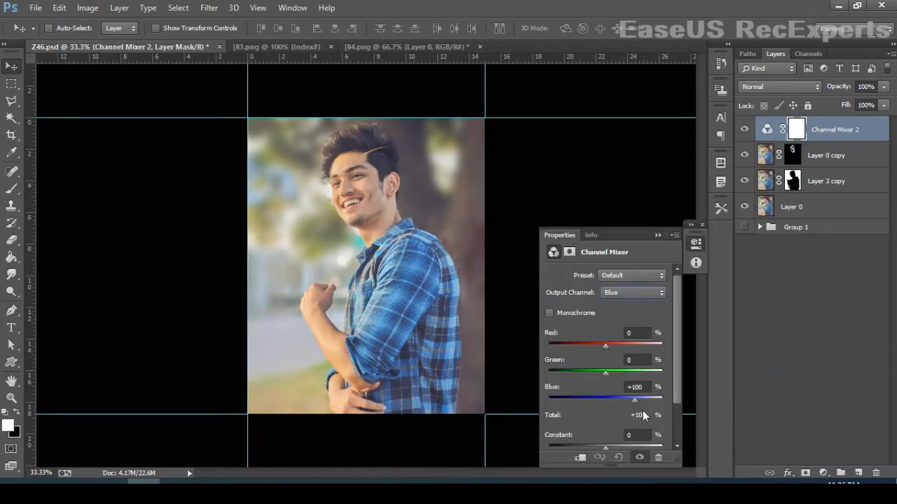
drag(631, 402, 598, 403)
drag(604, 372, 623, 372)
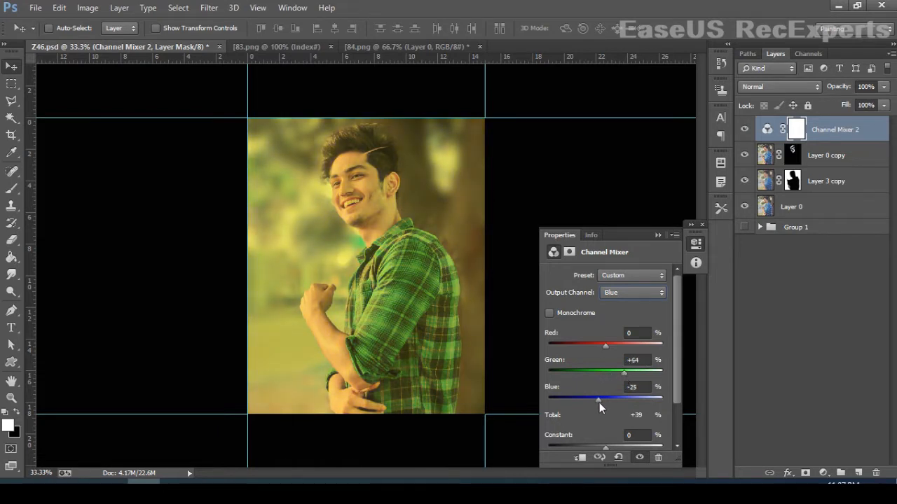
Set the Channel Mixer's Blue value to -5% and toggle the adjustment's visibility to compare the colors
drag(599, 402, 604, 399)
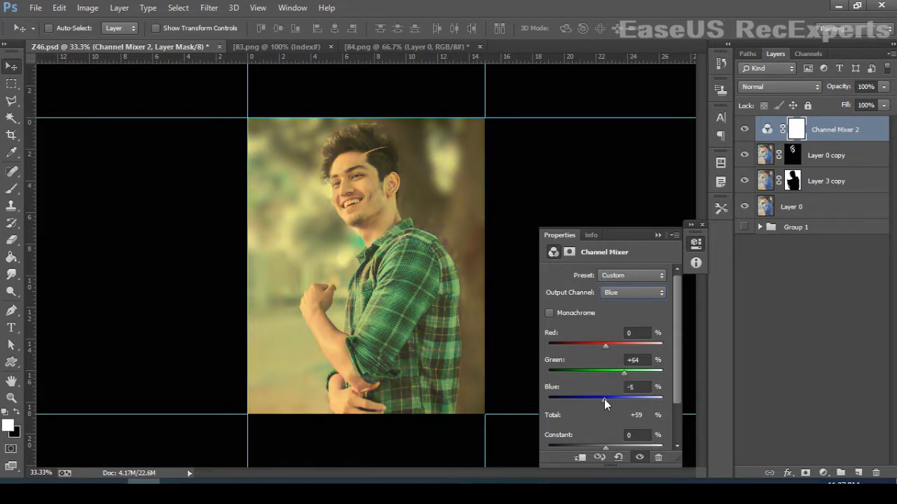
click(702, 224)
click(743, 128)
click(744, 128)
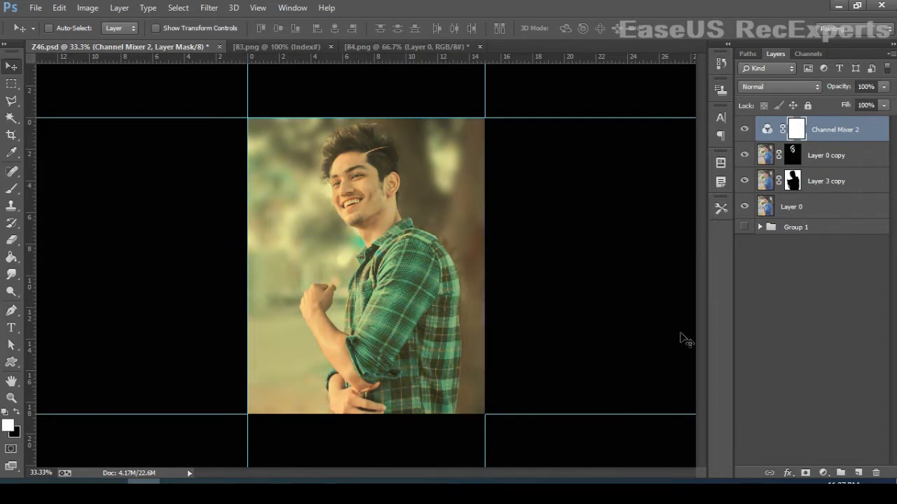
click(744, 129)
click(744, 129)
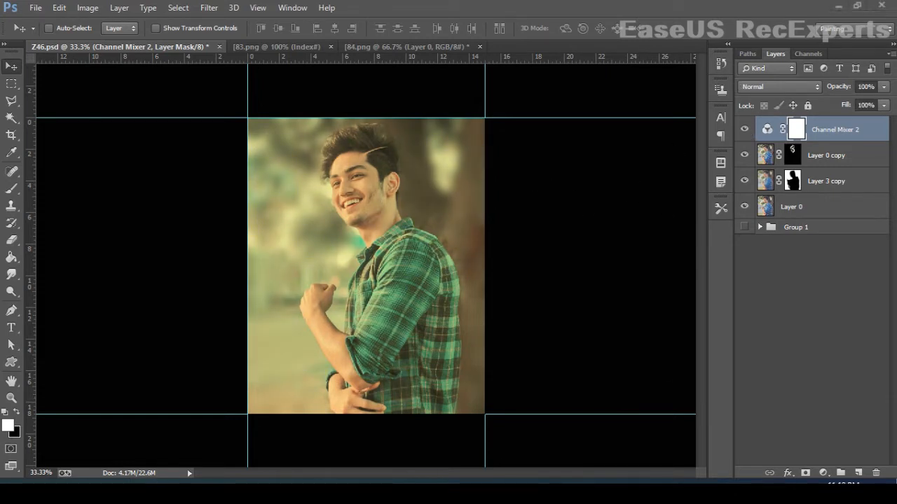
Add a Selective Color adjustment with Blacks at Yellow -36% and Black -100%, and compare the image with and without it
click(824, 473)
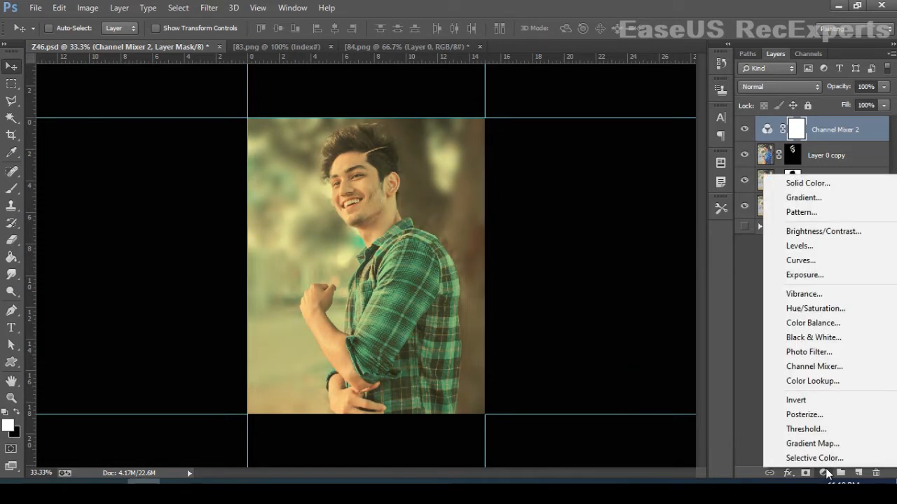
click(825, 457)
drag(604, 404, 540, 412)
drag(606, 375, 656, 376)
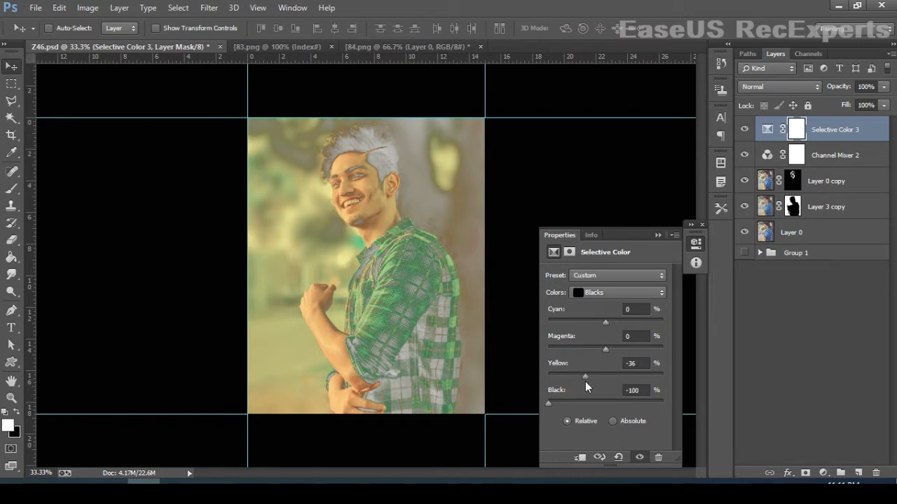
click(695, 243)
click(747, 132)
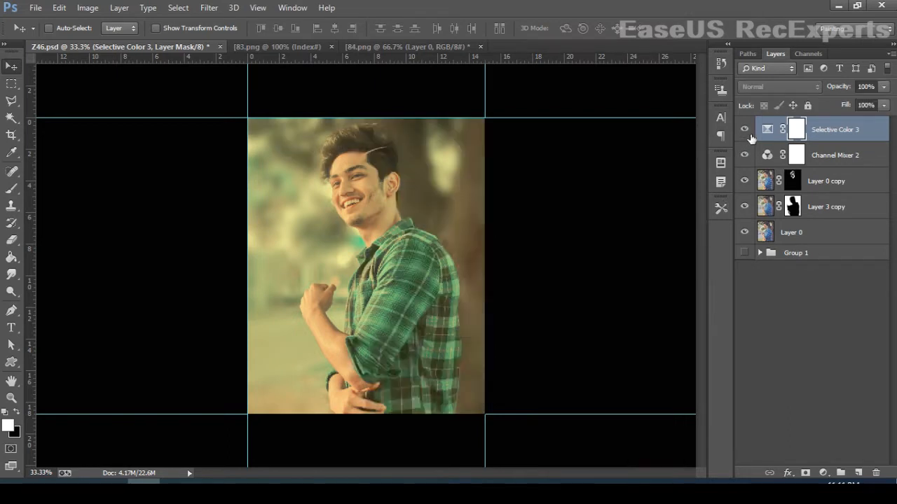
click(747, 132)
Invert the Selective Color mask and paint white over the man's top hair with a 33 px brush at 47% opacity
key(ctrl+i)
key(b)
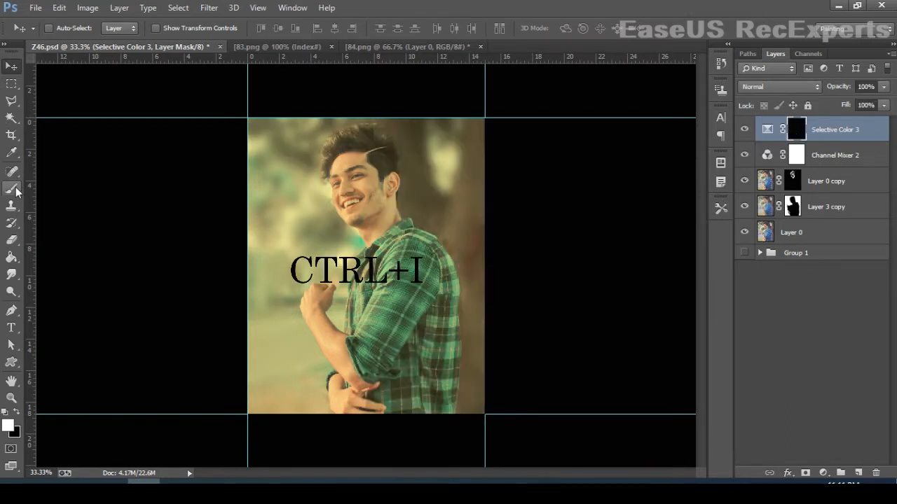
key(ctrl+plus)
mouse_move(327, 170)
mouse_down()
mouse_move(409, 326)
mouse_move(409, 353)
mouse_up()
mouse_move(436, 201)
mouse_down()
mouse_move(401, 217)
mouse_move(441, 205)
mouse_move(426, 195)
mouse_move(392, 202)
mouse_move(474, 201)
mouse_move(456, 208)
mouse_move(480, 213)
mouse_move(481, 190)
mouse_move(471, 187)
mouse_move(439, 199)
mouse_move(463, 223)
mouse_move(444, 227)
mouse_move(487, 217)
mouse_move(389, 227)
mouse_up()
mouse_move(414, 182)
mouse_down()
mouse_move(449, 221)
mouse_move(428, 212)
mouse_move(483, 193)
mouse_move(468, 190)
mouse_move(473, 184)
mouse_move(469, 206)
mouse_move(490, 219)
mouse_move(486, 191)
mouse_move(506, 222)
mouse_move(482, 194)
mouse_move(424, 229)
mouse_up()
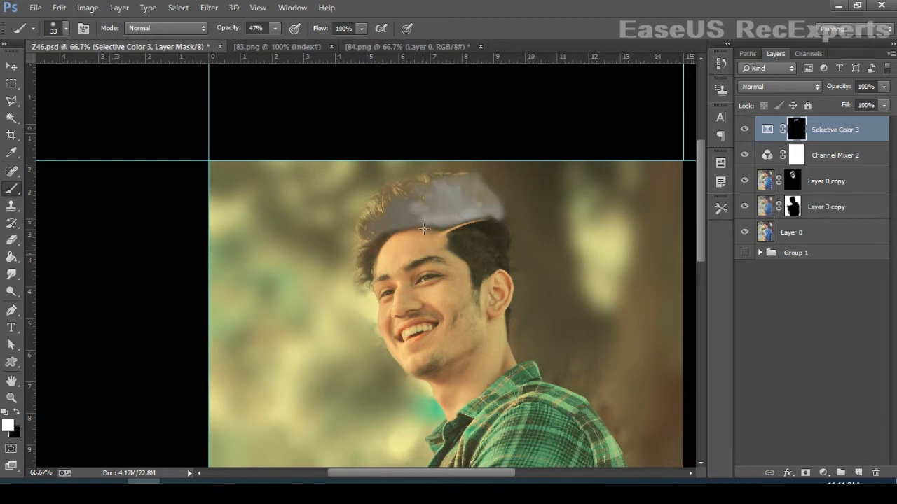
Raise the brush opacity to 100% and paint the mask over the top and front hair down to the parting
click(275, 28)
drag(276, 43, 315, 43)
mouse_move(465, 212)
mouse_down()
mouse_move(427, 215)
mouse_move(449, 203)
mouse_move(431, 199)
mouse_move(499, 210)
mouse_move(396, 206)
mouse_move(377, 244)
mouse_move(422, 203)
mouse_up()
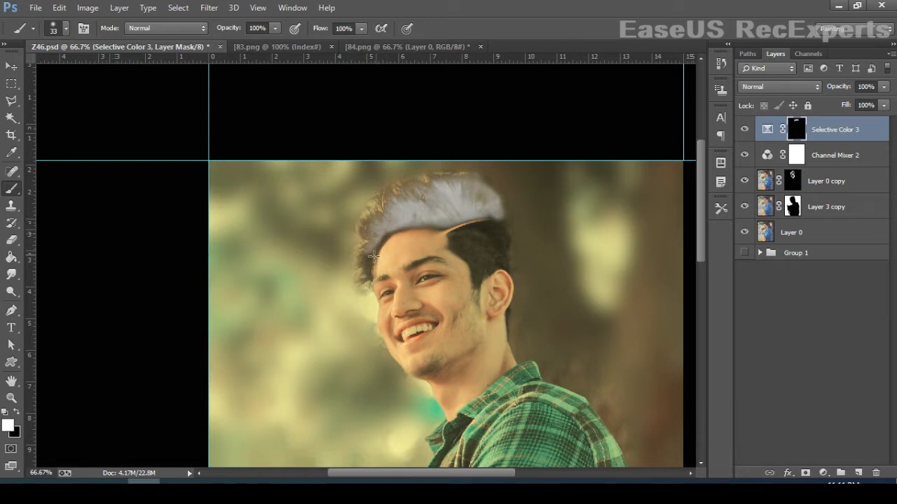
drag(373, 256, 368, 270)
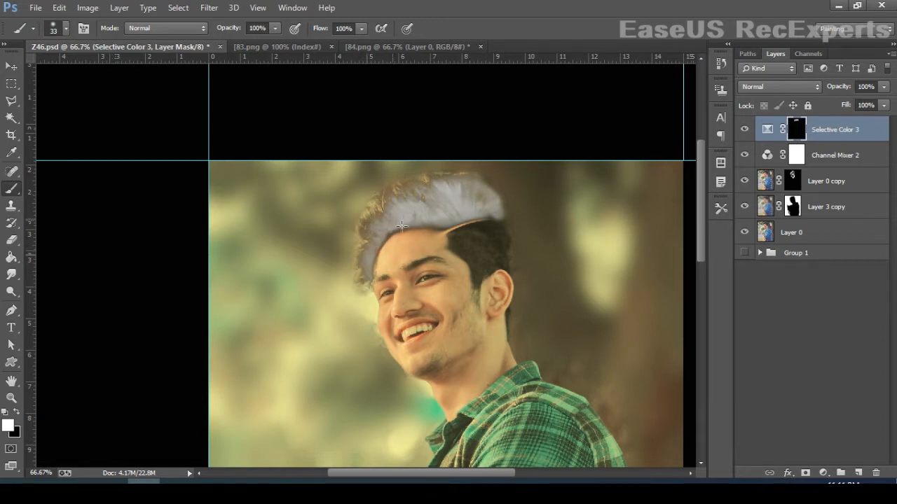
mouse_move(402, 226)
mouse_down()
mouse_move(476, 230)
mouse_move(506, 217)
mouse_move(504, 228)
mouse_move(481, 196)
mouse_up()
Erase the mask spill over the dark side hair below the parting
click(11, 239)
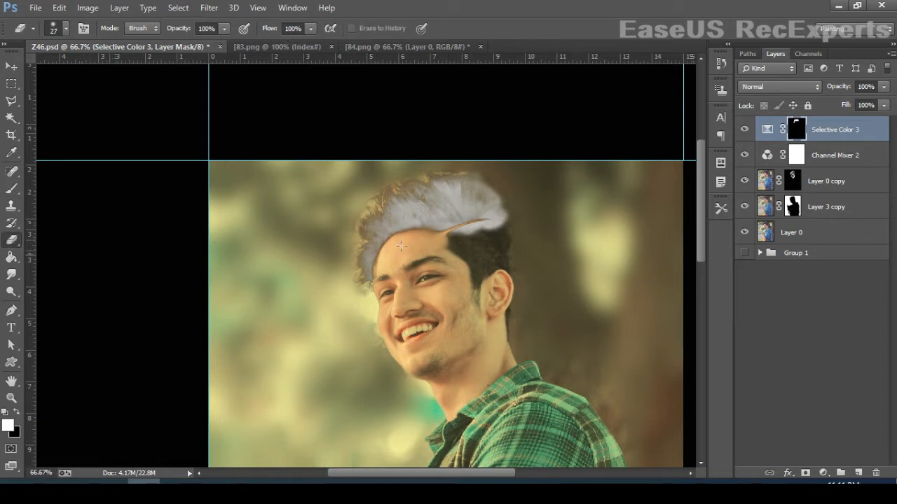
mouse_move(505, 230)
mouse_down()
mouse_move(473, 238)
mouse_move(524, 224)
mouse_move(476, 257)
mouse_move(474, 238)
mouse_move(494, 234)
mouse_move(465, 246)
mouse_move(513, 224)
mouse_up()
click(11, 66)
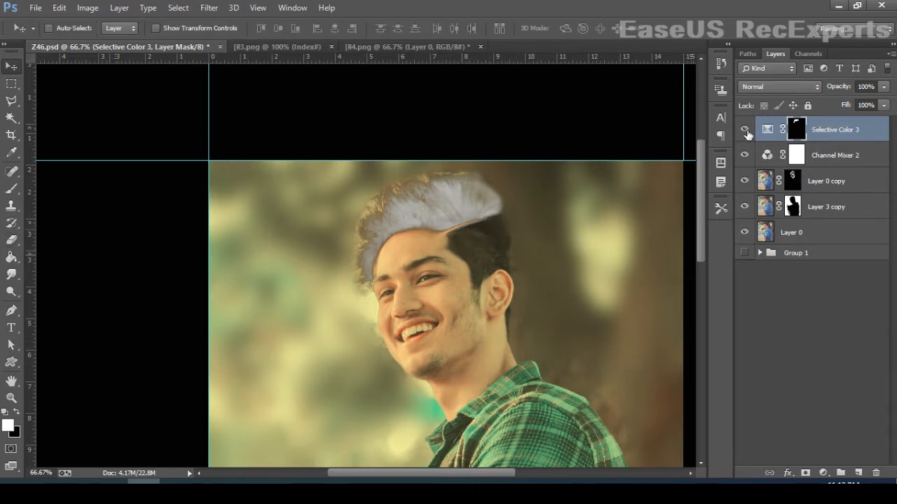
Toggle the visibility of Channel Mixer 2 to compare the whole photo with and without the color grading
key(ctrl+minus)
key(ctrl+minus)
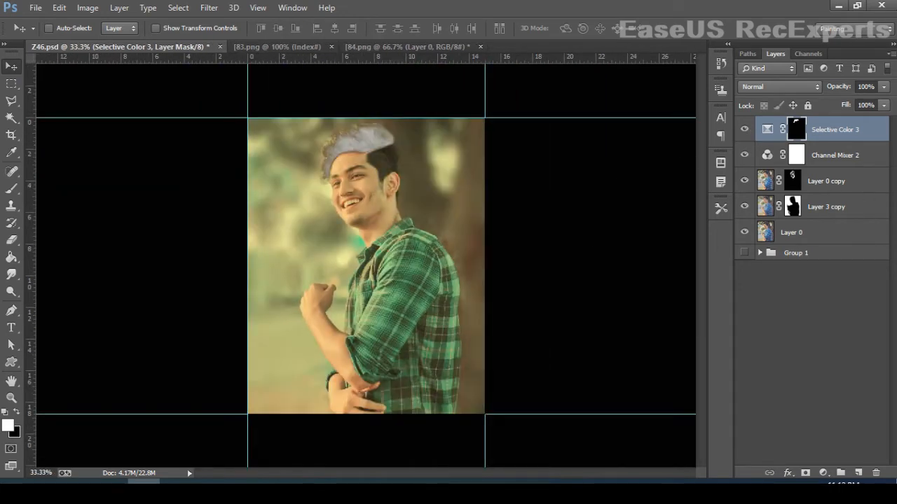
click(767, 129)
click(853, 155)
click(744, 155)
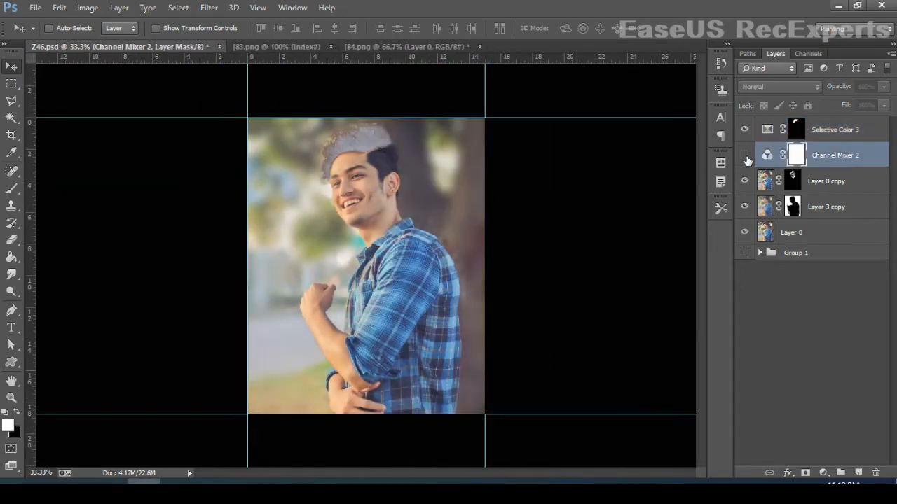
click(743, 155)
Add a new layer above Channel Mixer 2 and set up a soft black brush of 198 px with 0% hardness
click(857, 473)
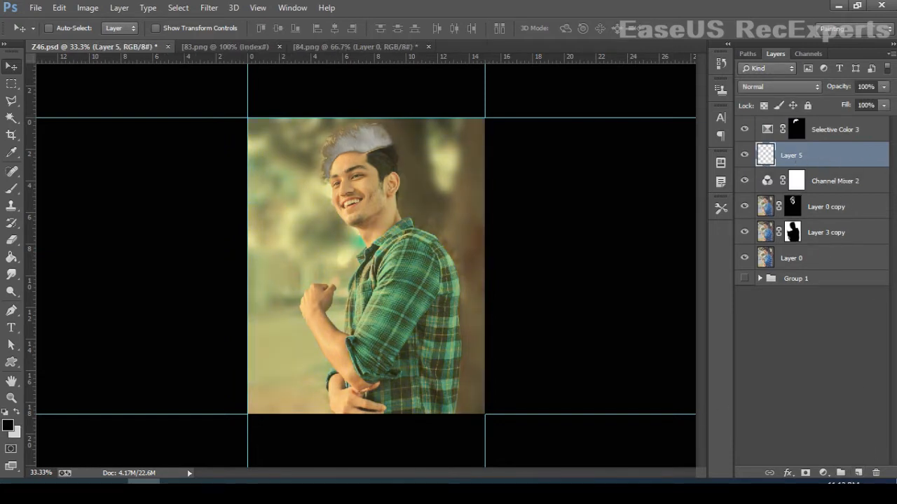
click(11, 188)
right_click(294, 102)
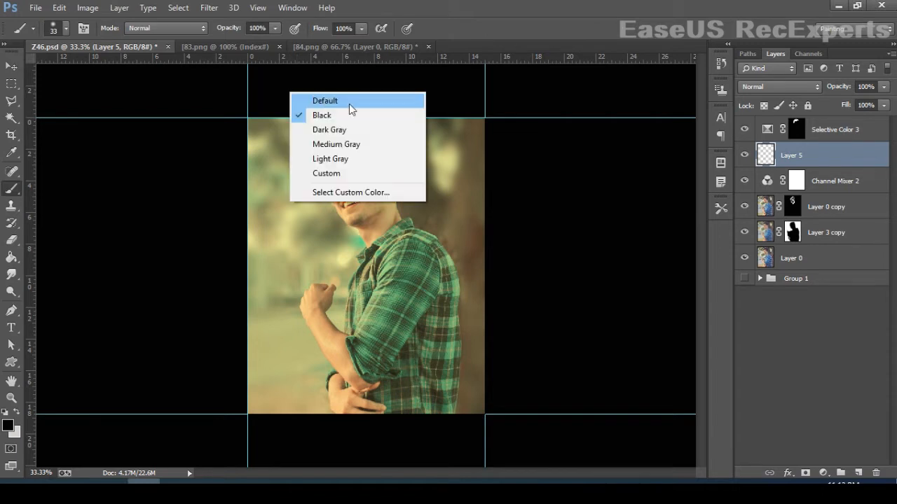
right_click(465, 183)
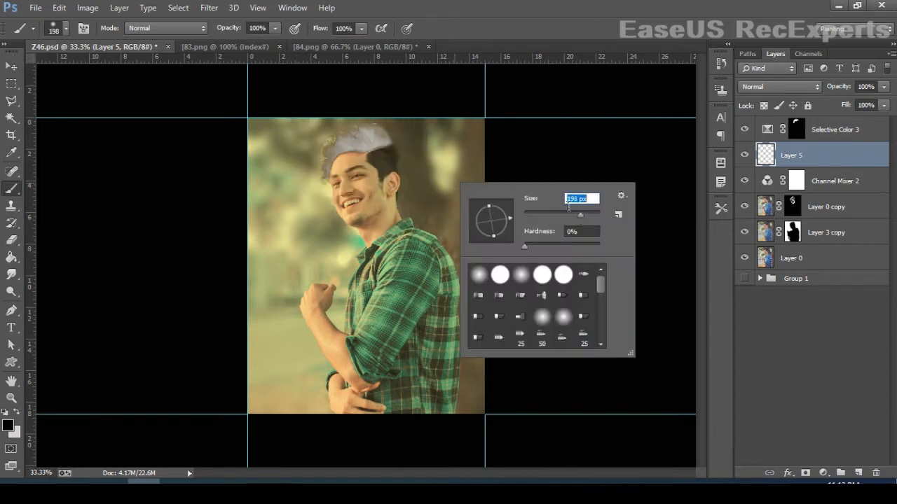
key(Escape)
key(ctrl+minus)
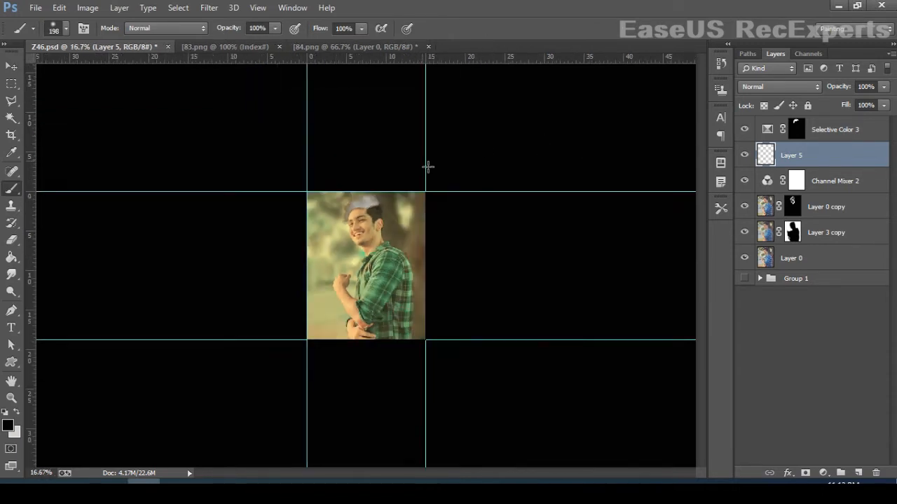
key(ctrl+plus)
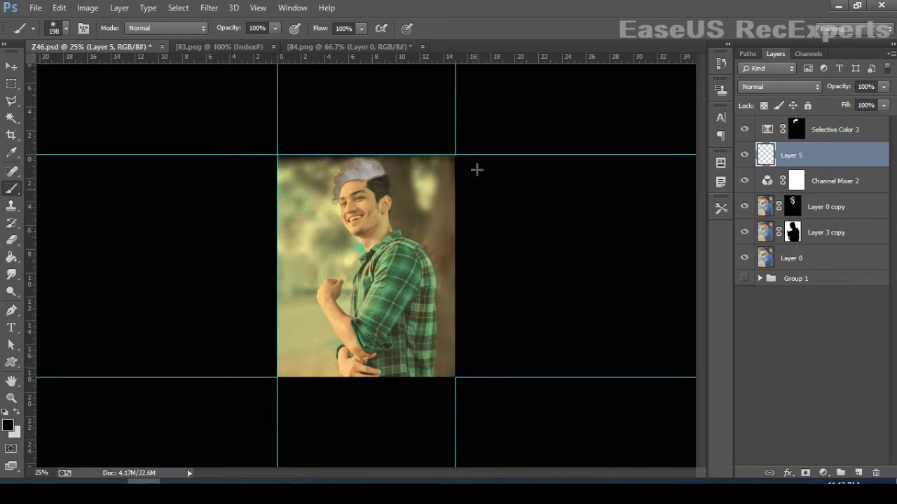
drag(477, 169, 475, 379)
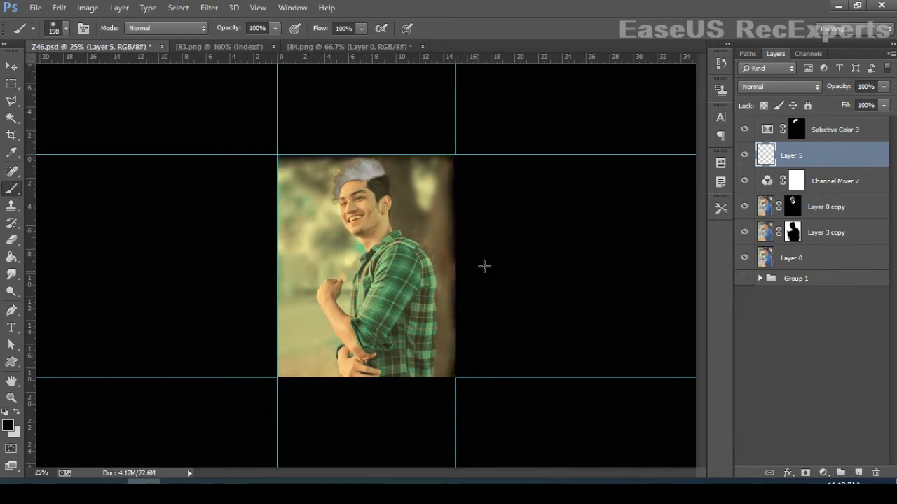
drag(484, 267, 474, 294)
mouse_move(507, 376)
mouse_down()
mouse_move(366, 403)
mouse_move(282, 391)
mouse_move(479, 394)
mouse_up()
key(ctrl+z)
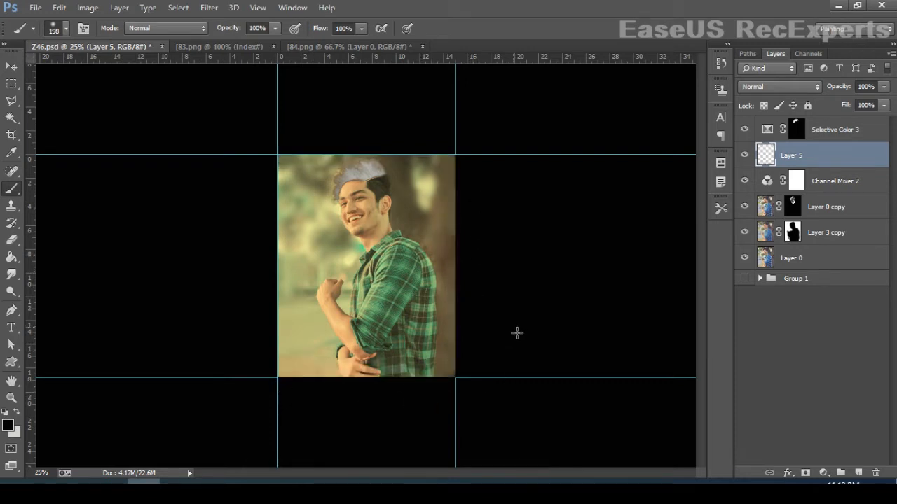
Enlarge the soft black brush to 314 px and paint a dark vignette around all edges of the photo on Layer 5
right_click(270, 160)
right_click(425, 234)
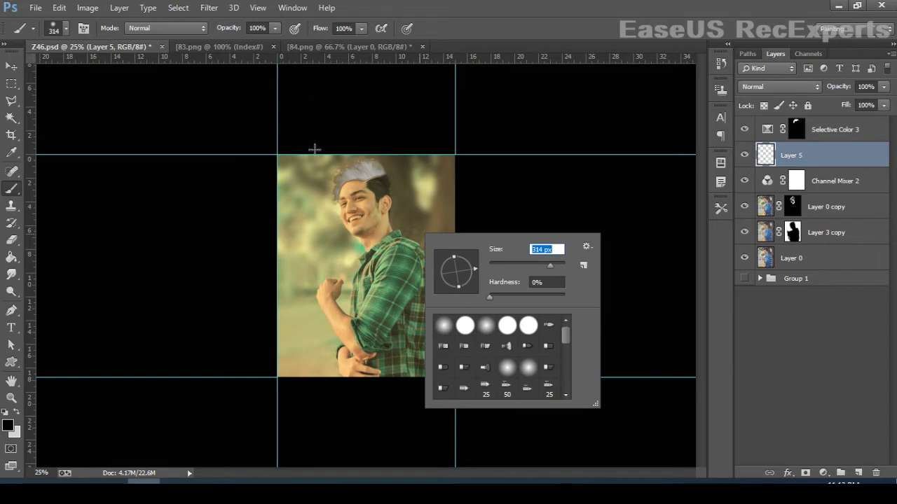
drag(281, 157, 472, 151)
key(ctrl+z)
mouse_move(227, 141)
mouse_down()
mouse_move(476, 154)
mouse_move(488, 262)
mouse_move(485, 378)
mouse_move(483, 270)
mouse_move(492, 294)
mouse_move(405, 402)
mouse_move(475, 406)
mouse_up()
mouse_move(262, 184)
mouse_down()
mouse_move(268, 378)
mouse_move(271, 191)
mouse_move(273, 361)
mouse_up()
click(11, 67)
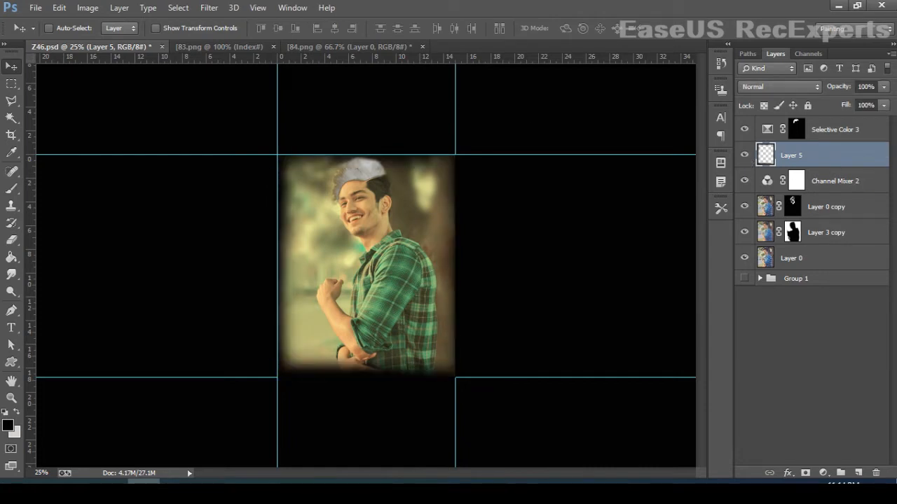
Add a Gradient Fill layer above Selective Color 3 using the semi-transparent gray preset with Reverse enabled
click(834, 129)
click(823, 473)
click(814, 204)
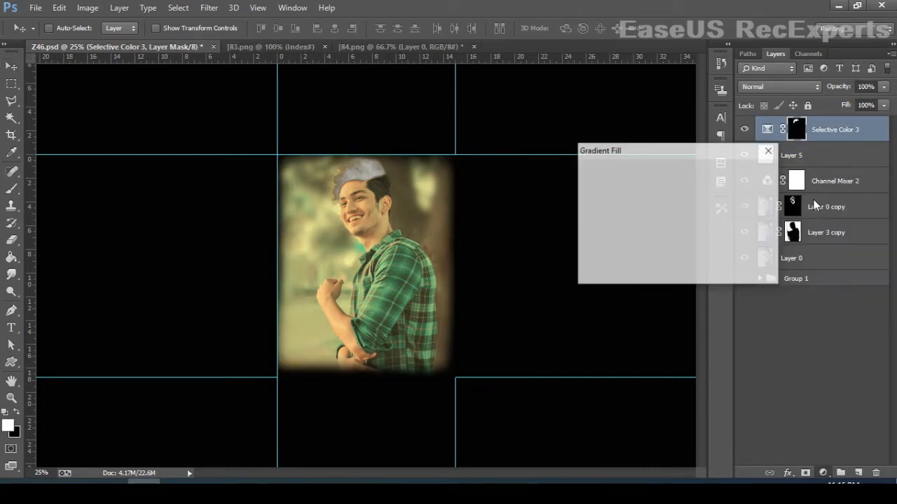
click(697, 173)
click(659, 243)
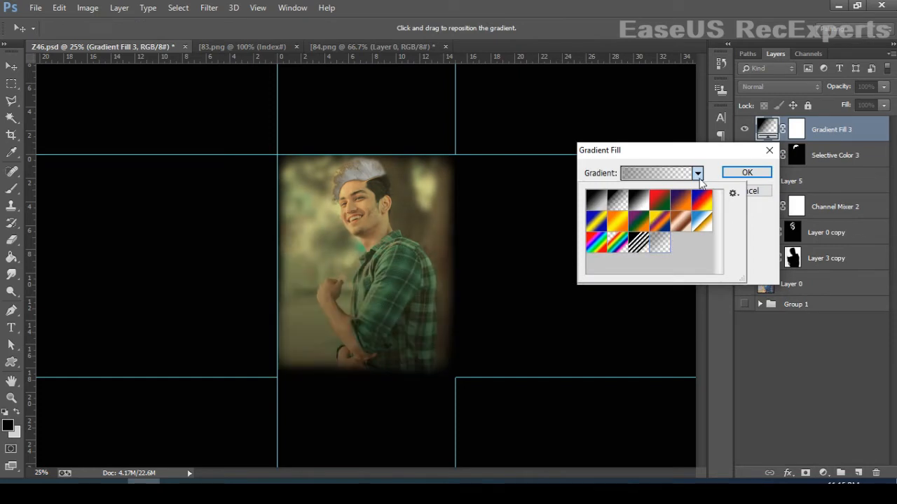
click(697, 173)
click(624, 260)
Make the gradient fill Radial, move its bright center toward the man's face, and apply it
click(669, 194)
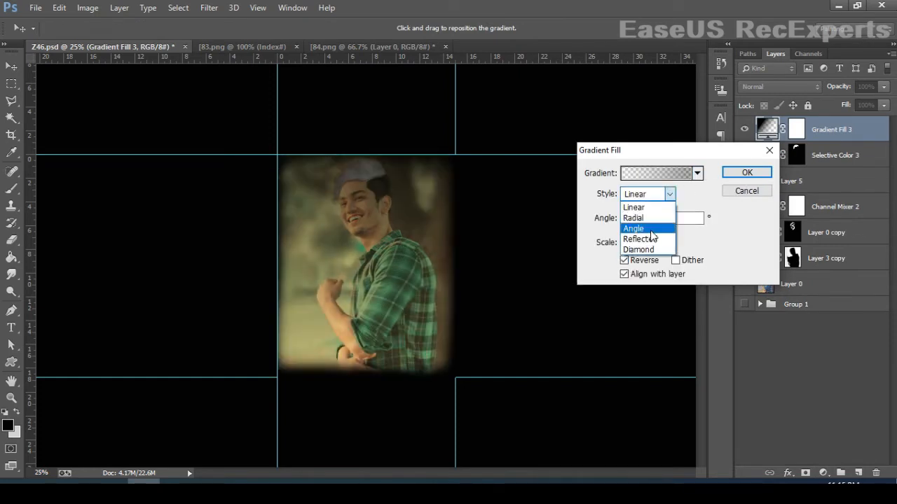
click(633, 218)
drag(474, 240, 384, 226)
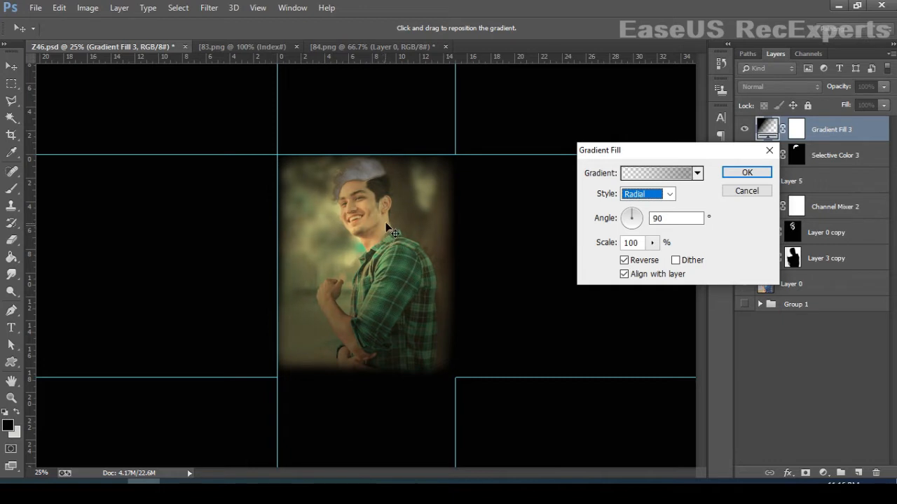
click(747, 173)
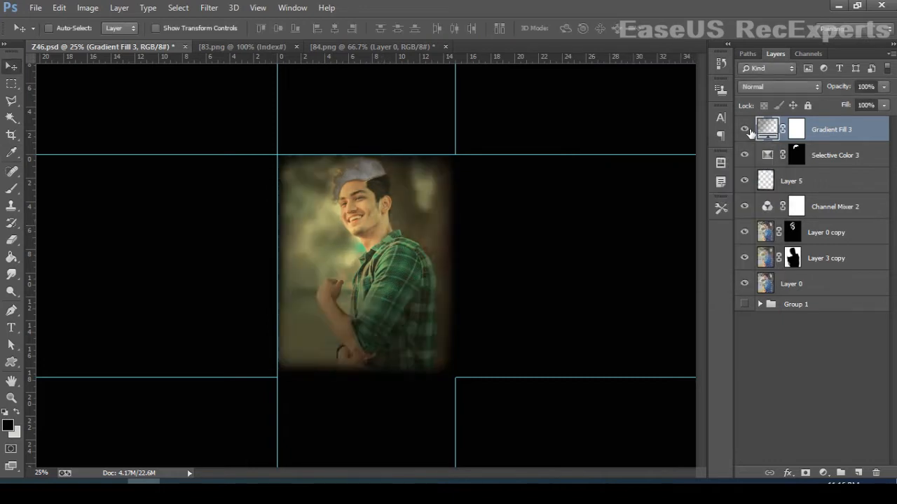
Add a second Gradient Fill layer above Gradient Fill 3 and open its black-to-transparent gradient for editing
click(825, 472)
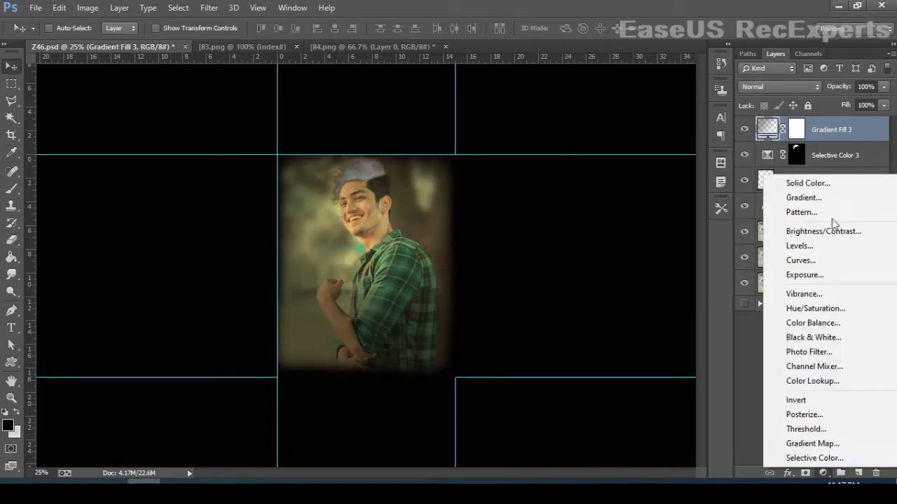
click(806, 199)
click(697, 174)
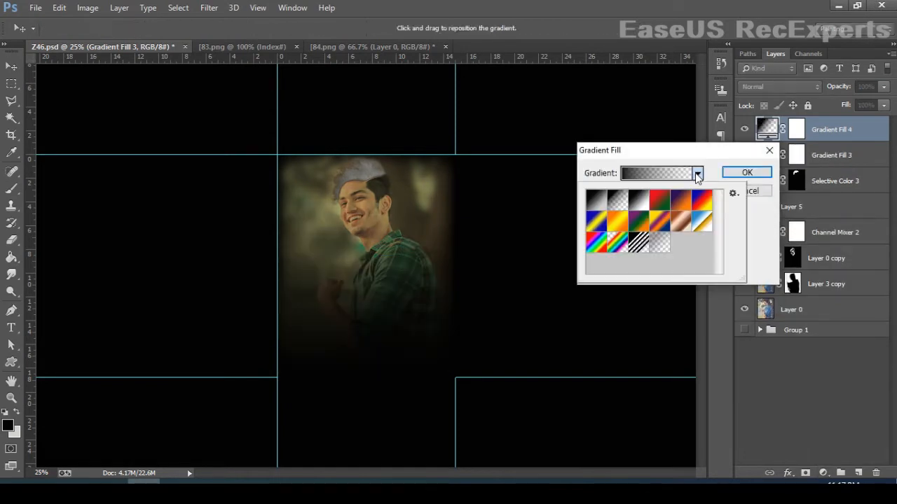
click(634, 175)
click(634, 175)
Set the gradient's starting color stop to #ff0404 and apply the red-to-transparent fill
double_click(565, 275)
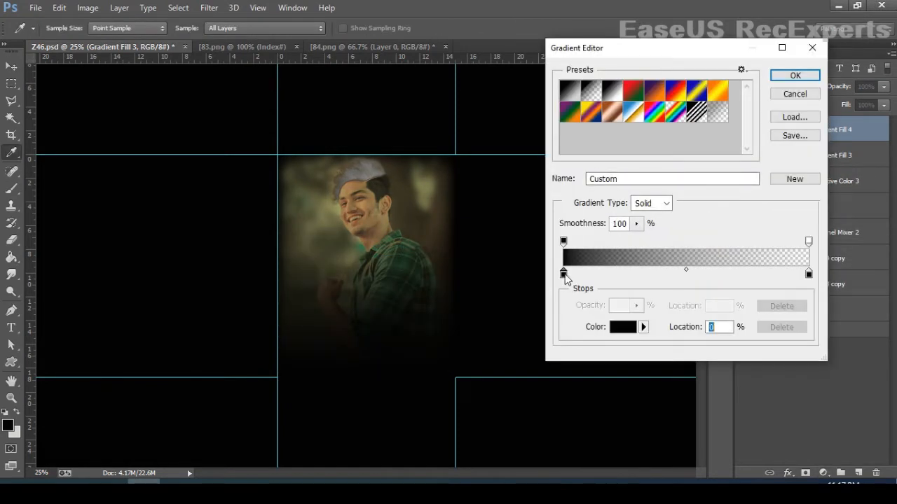
click(793, 455)
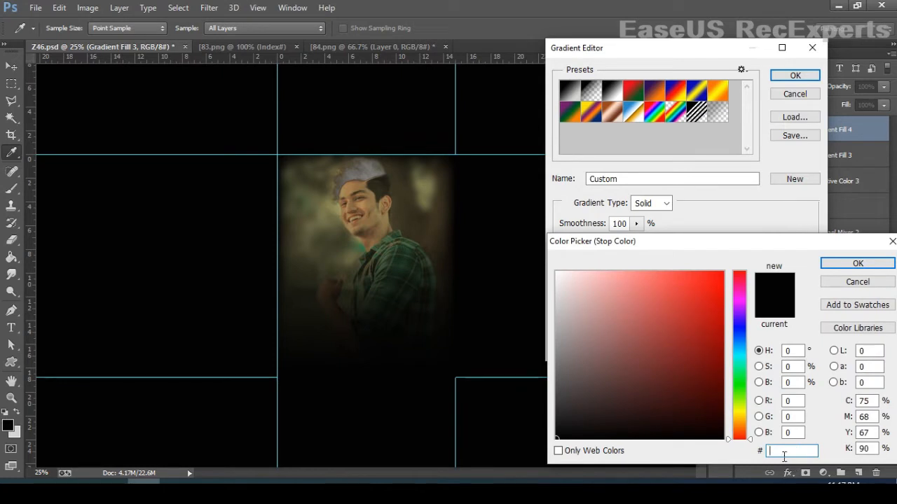
right_click(793, 456)
click(757, 329)
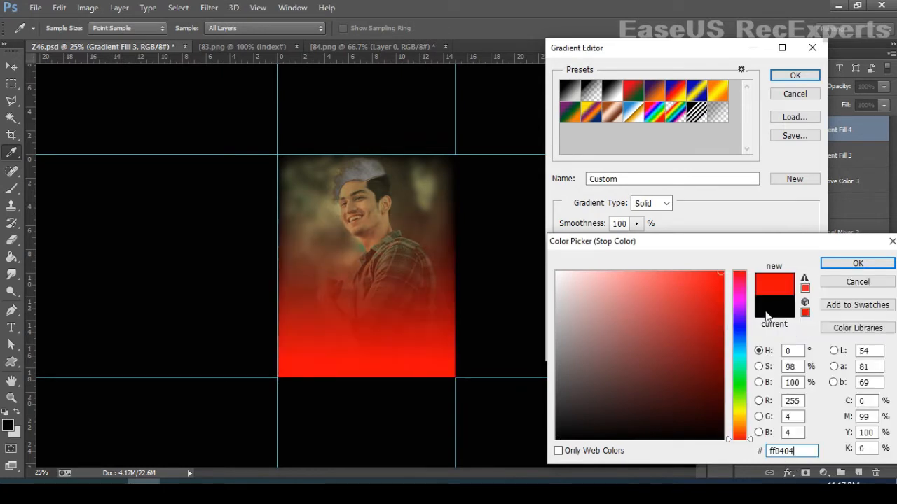
click(856, 265)
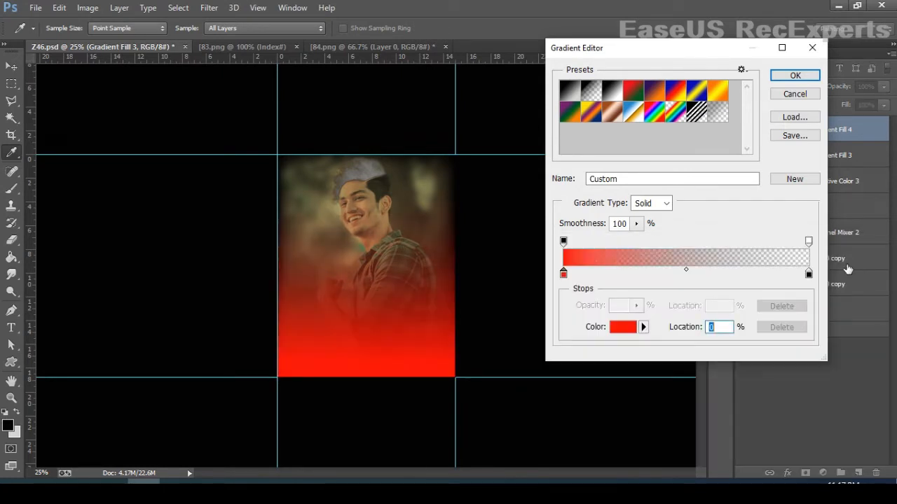
click(795, 75)
click(746, 174)
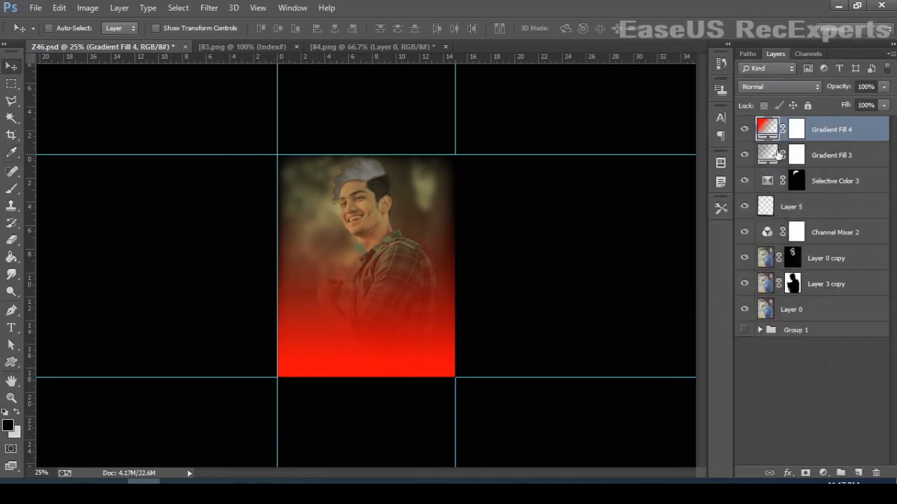
Set Gradient Fill 4's opacity to 90% and toggle its visibility to compare the portrait with and without the red glow
click(884, 86)
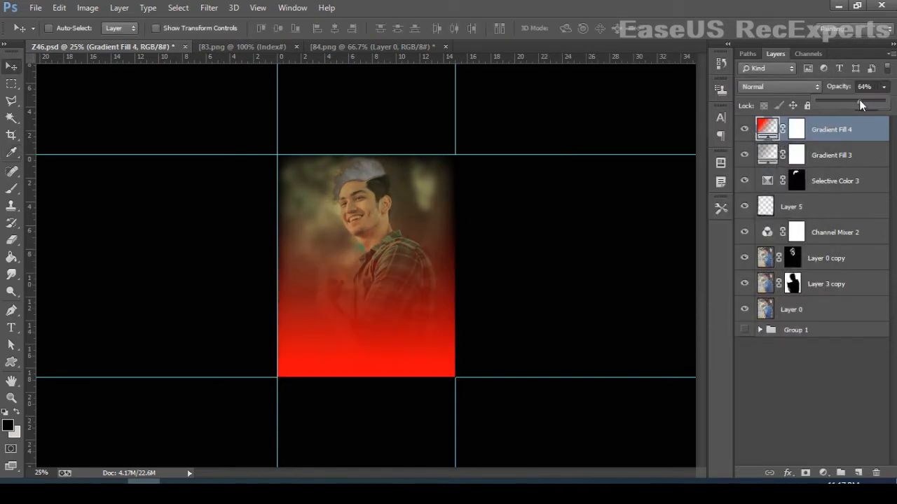
click(859, 101)
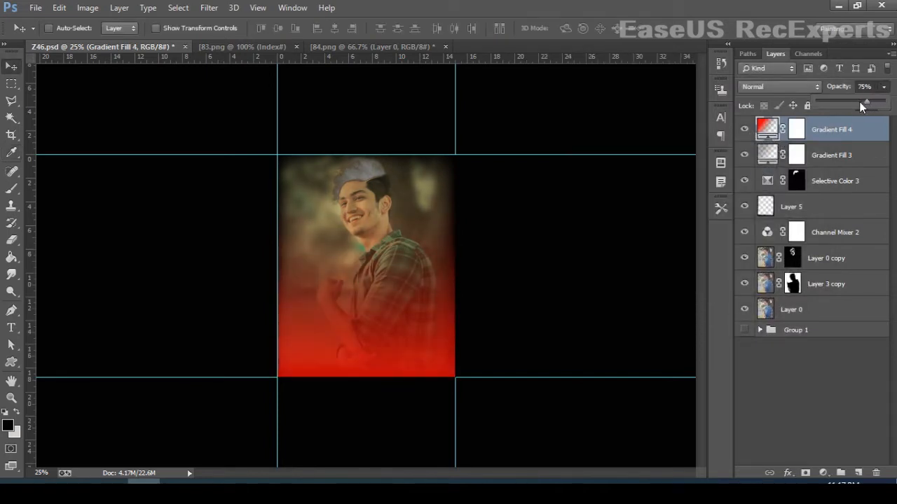
double_click(773, 133)
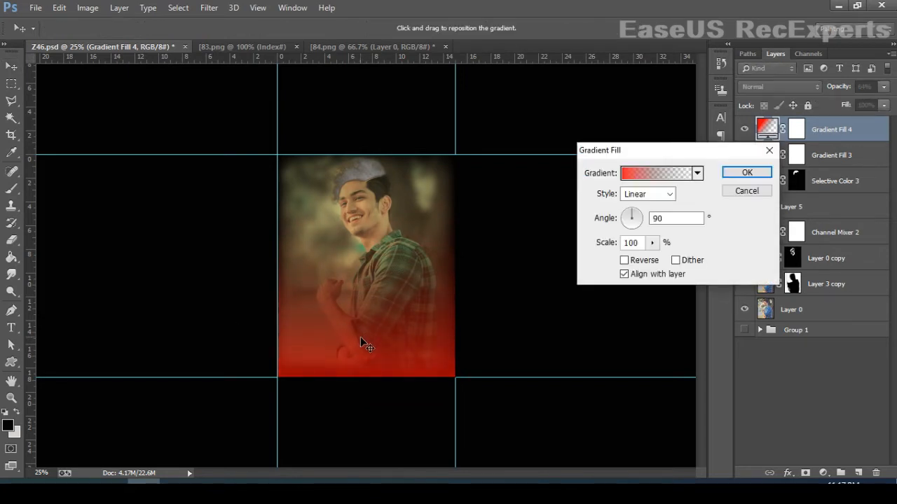
click(747, 173)
click(773, 404)
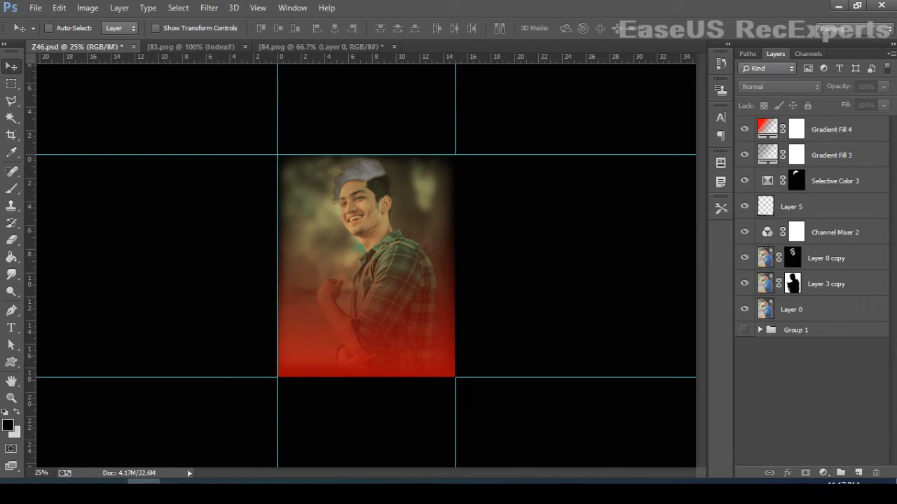
click(747, 129)
click(747, 129)
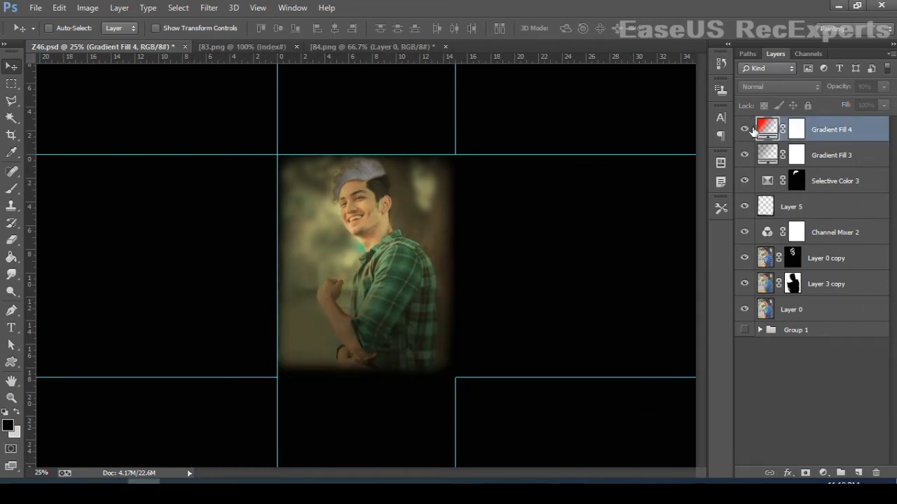
click(748, 130)
click(748, 129)
click(747, 130)
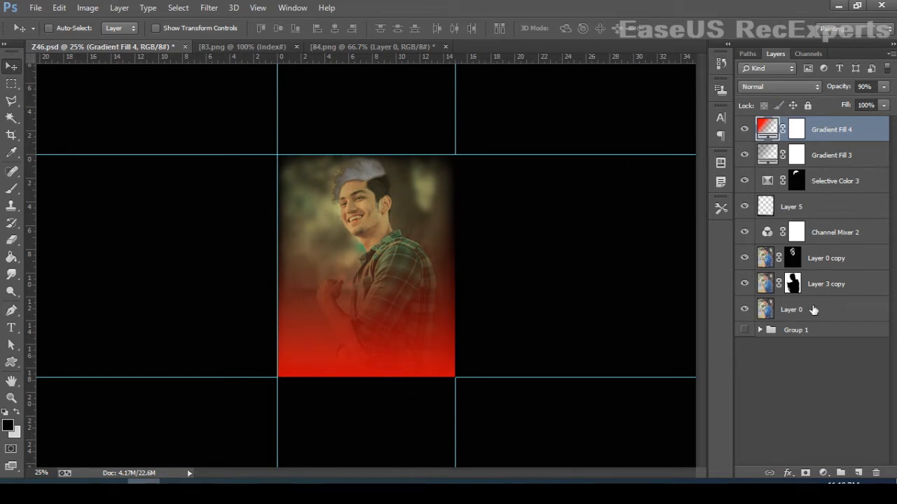
click(823, 473)
click(826, 195)
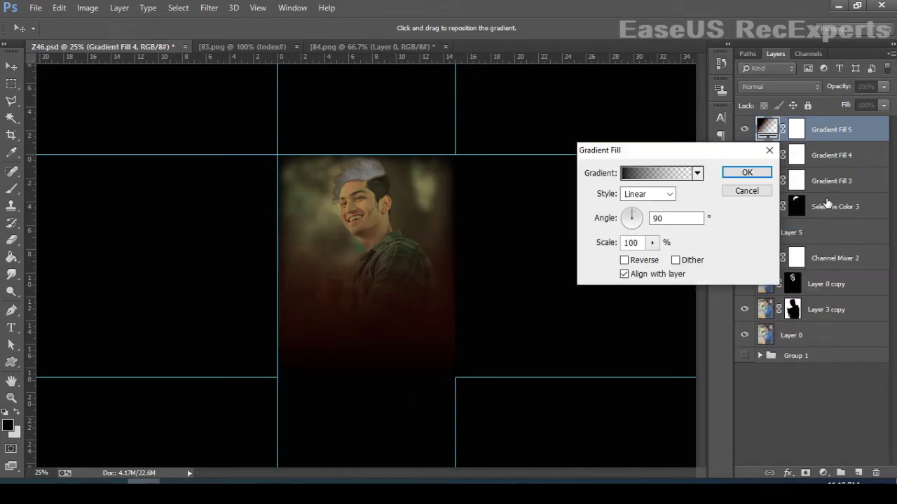
click(768, 151)
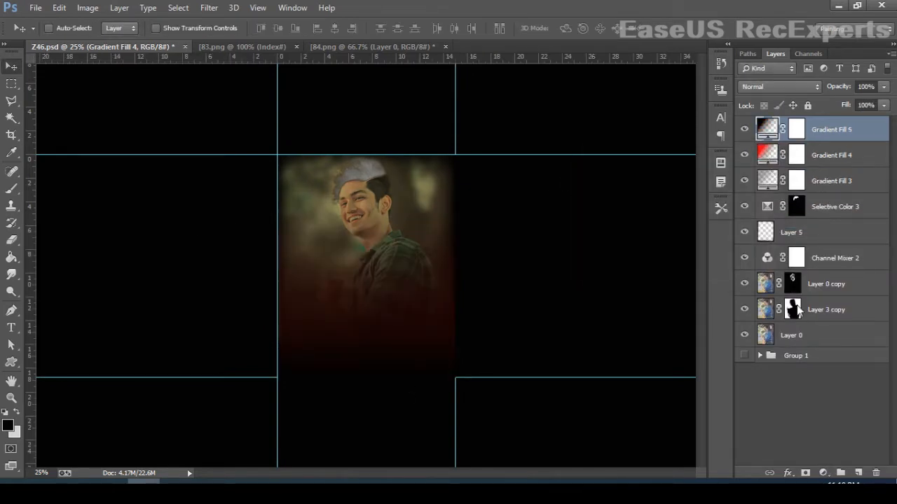
Add a bright red Solid Color fill layer above Gradient Fill 4
click(825, 473)
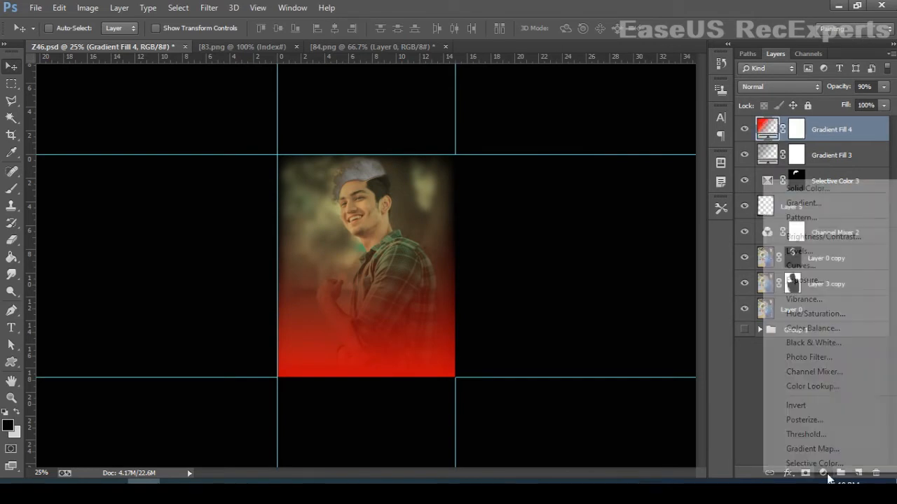
click(818, 187)
double_click(795, 451)
key(BackSpace)
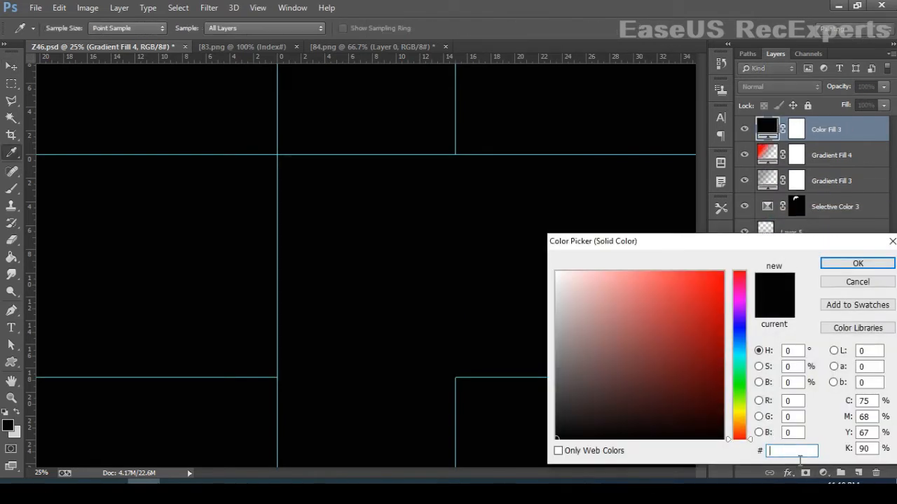
right_click(798, 457)
click(795, 326)
click(857, 263)
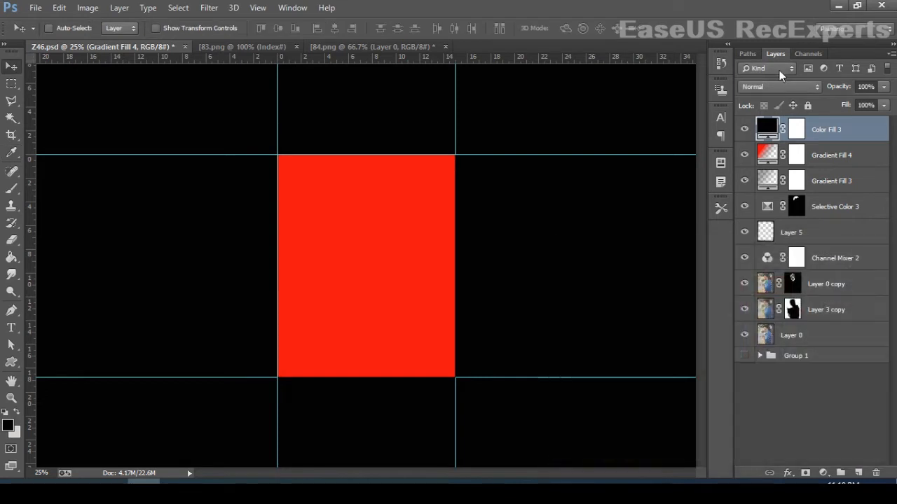
Set the red fill layer's blend mode to Color and invert its mask to black
click(779, 86)
click(771, 416)
key(ctrl+i)
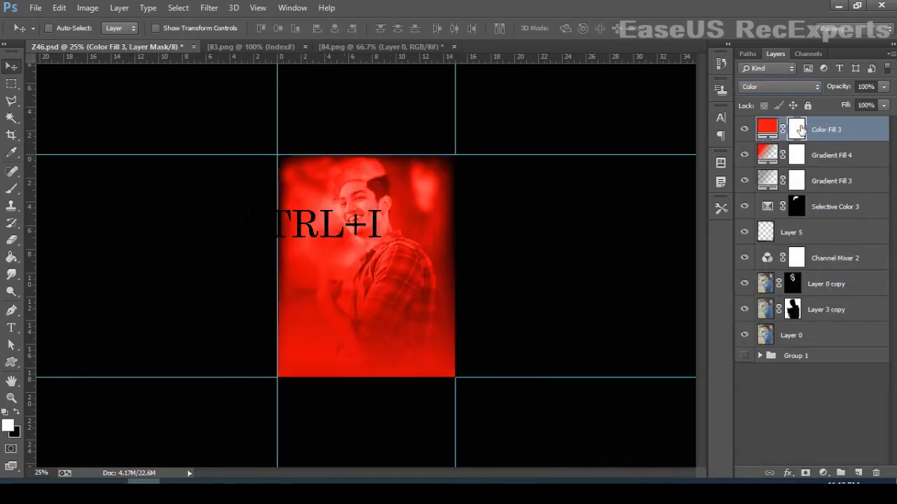
Prepare a soft 8 px Brush with 0% hardness for painting the man's lips on Color Fill 3's mask
click(10, 190)
key(ctrl+plus)
key(ctrl+plus)
key(ctrl+plus)
key(ctrl+plus)
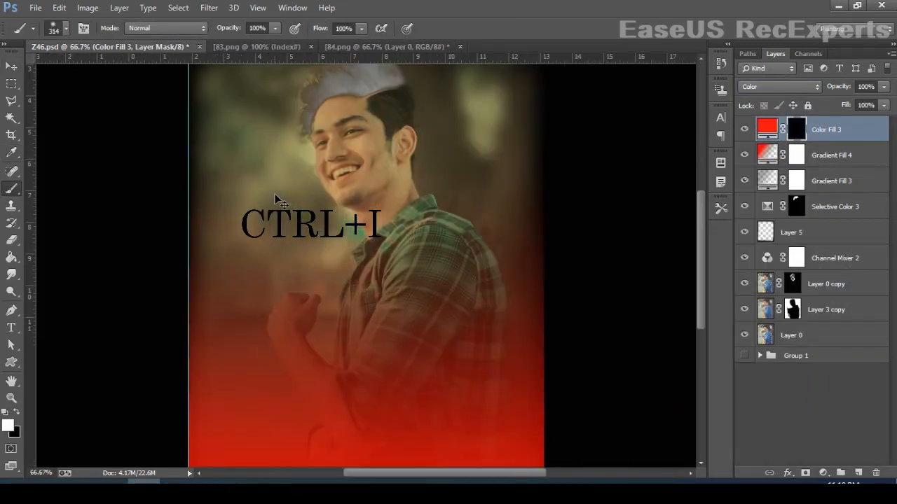
key(ctrl+plus)
key(ctrl+plus)
mouse_move(312, 112)
mouse_down()
mouse_move(358, 241)
mouse_move(428, 356)
mouse_up()
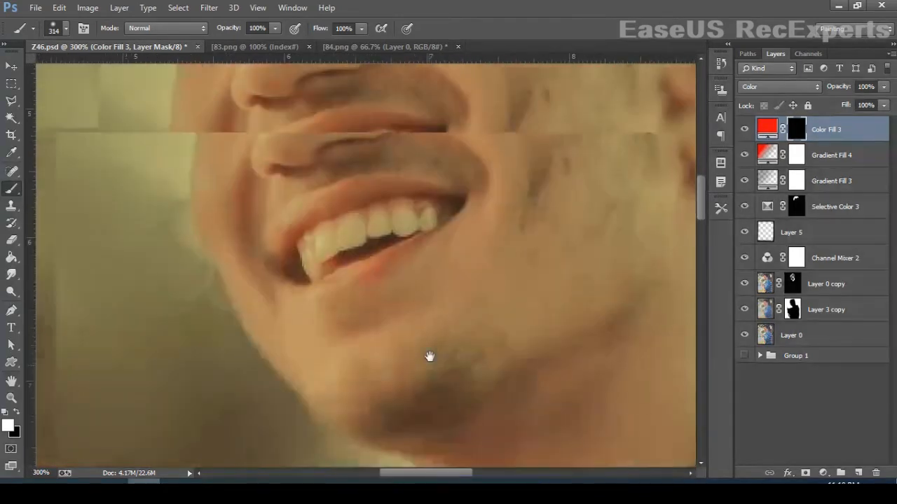
click(321, 215)
key(ctrl+z)
right_click(365, 216)
click(432, 243)
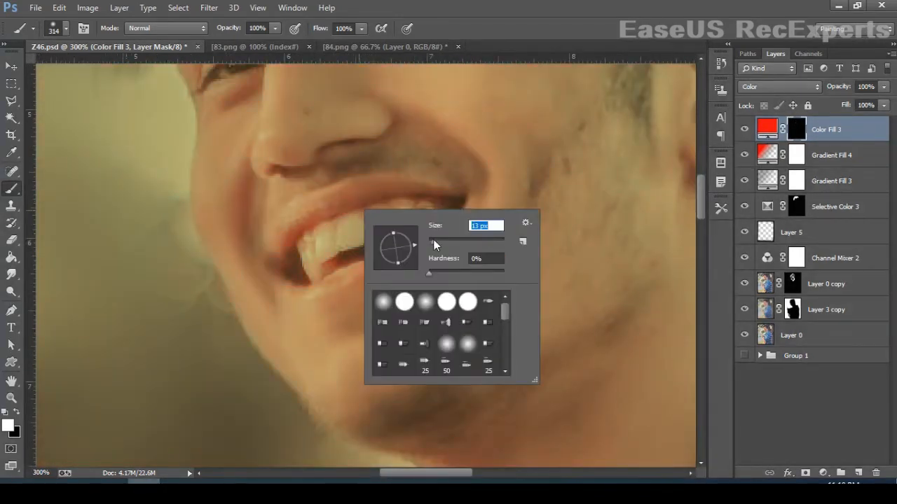
drag(376, 189, 349, 206)
right_click(351, 200)
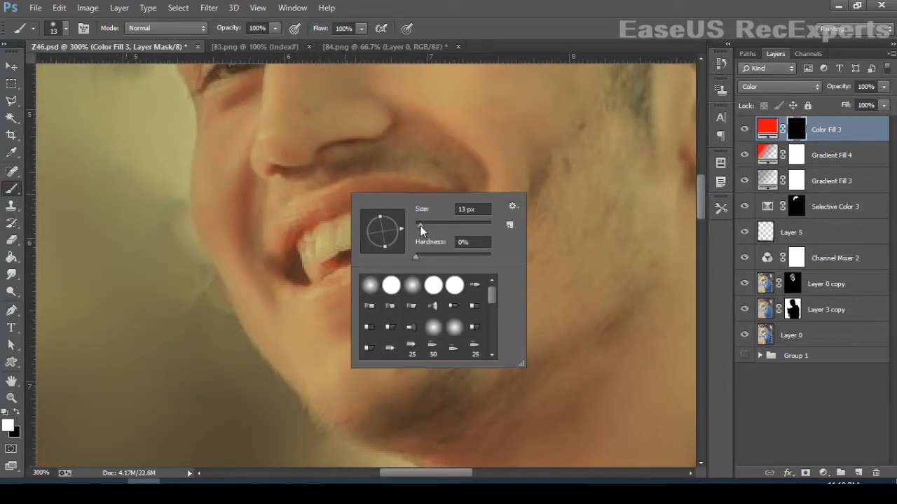
drag(422, 226, 418, 225)
Lower Color Fill 3's opacity to 53% and paint white on its mask over the upper and lower lips
click(884, 88)
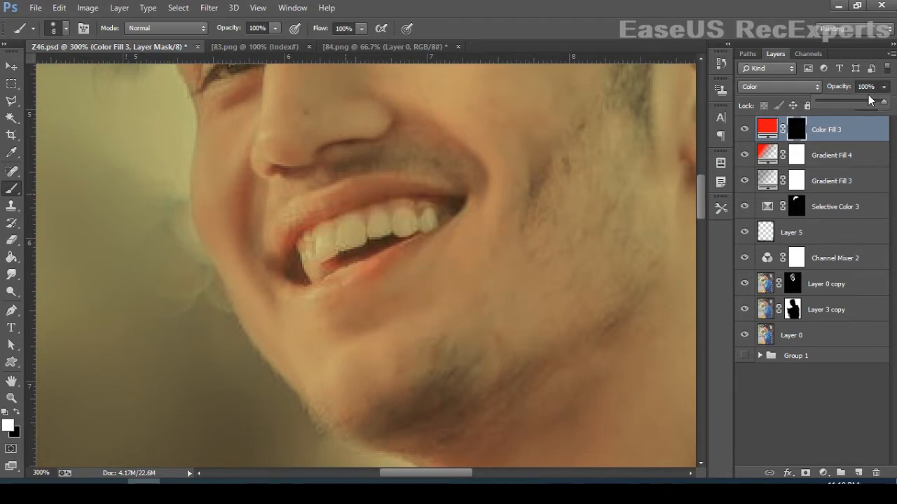
click(853, 100)
drag(383, 189, 339, 205)
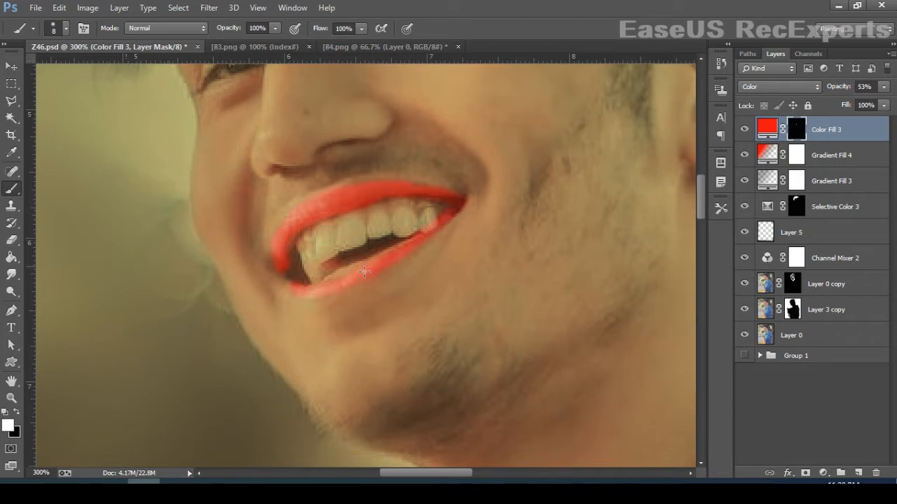
Trim the excess red around the lips on Color Fill 3's mask with an 8 px Eraser
click(11, 239)
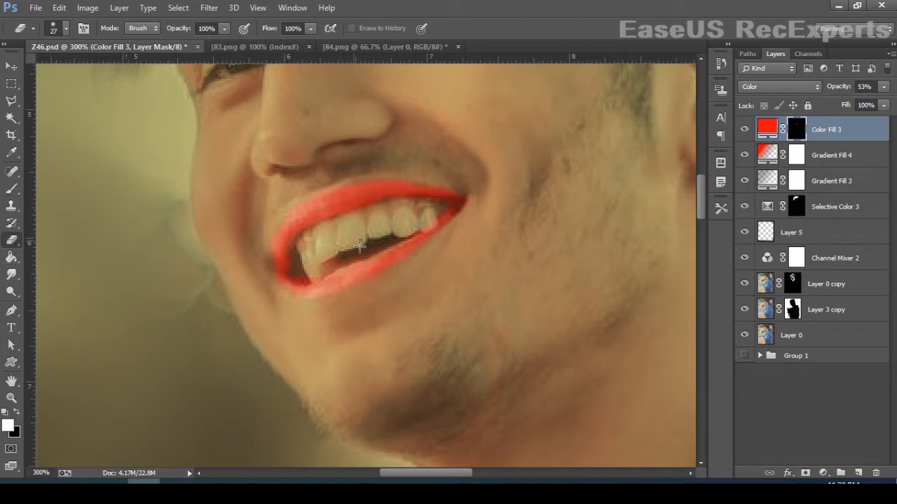
right_click(357, 242)
key(Escape)
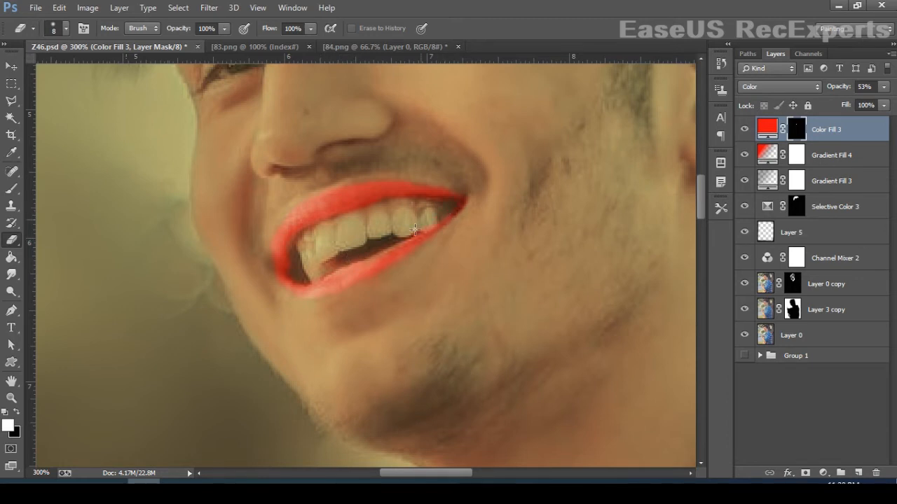
key(v)
key(ctrl+0)
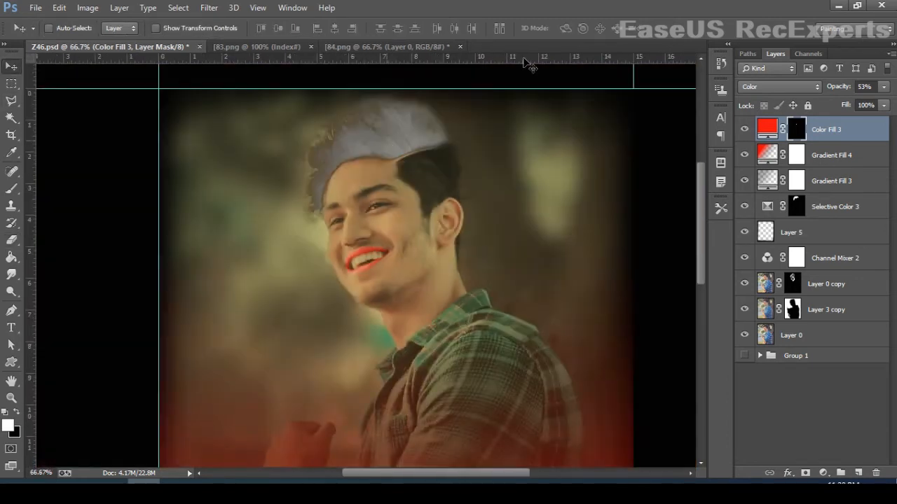
Reduce Color Fill 3's opacity to 42% and toggle its visibility to compare the lip color
click(883, 86)
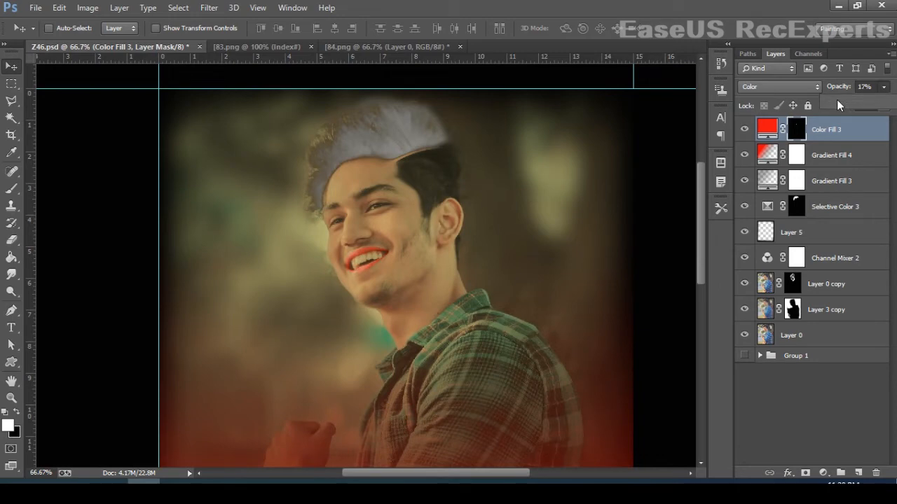
click(748, 135)
key(ctrl+minus)
key(ctrl+minus)
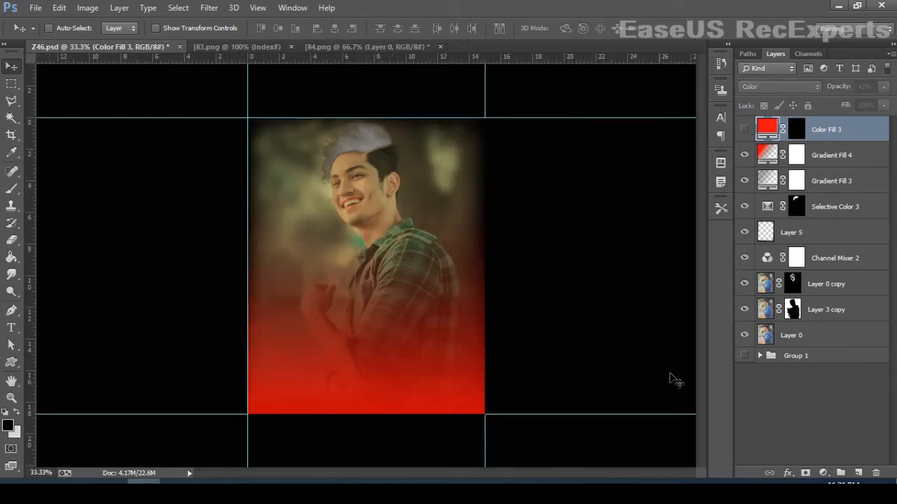
click(749, 130)
click(750, 131)
click(750, 130)
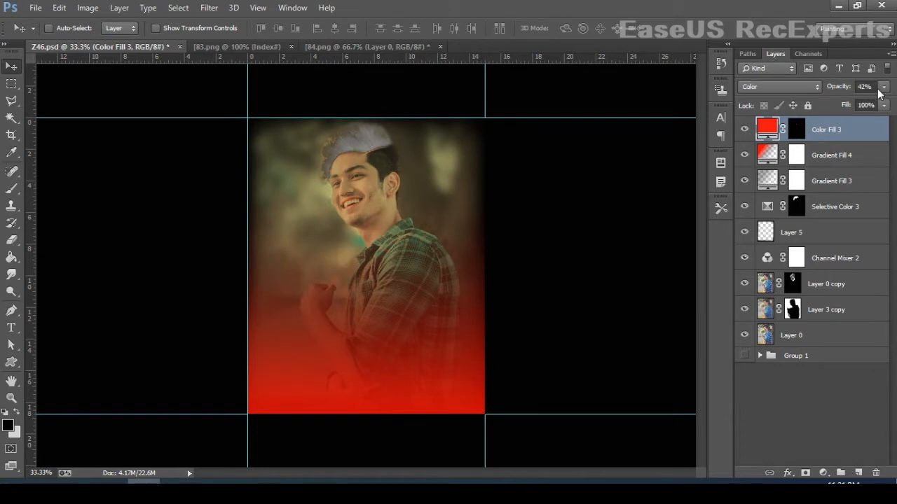
Add a Solid Color fill layer in green #0ce07f above Color Fill 3
click(823, 473)
click(818, 182)
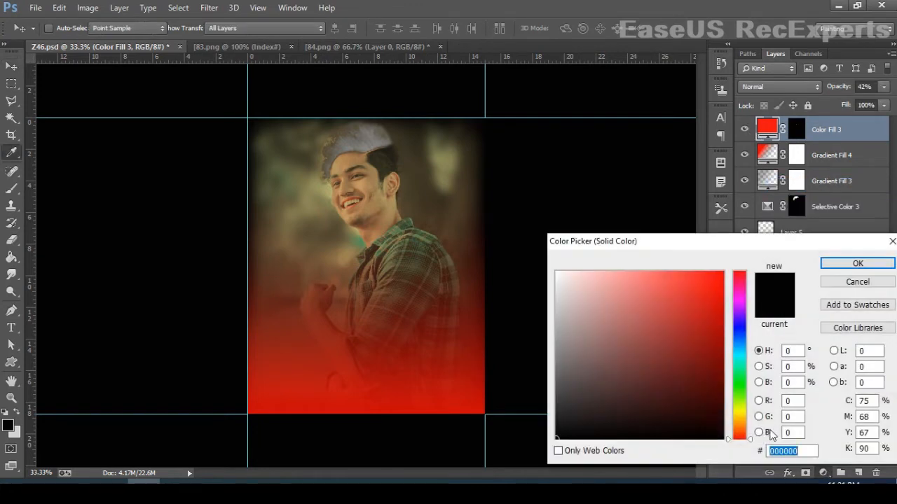
right_click(805, 454)
click(767, 324)
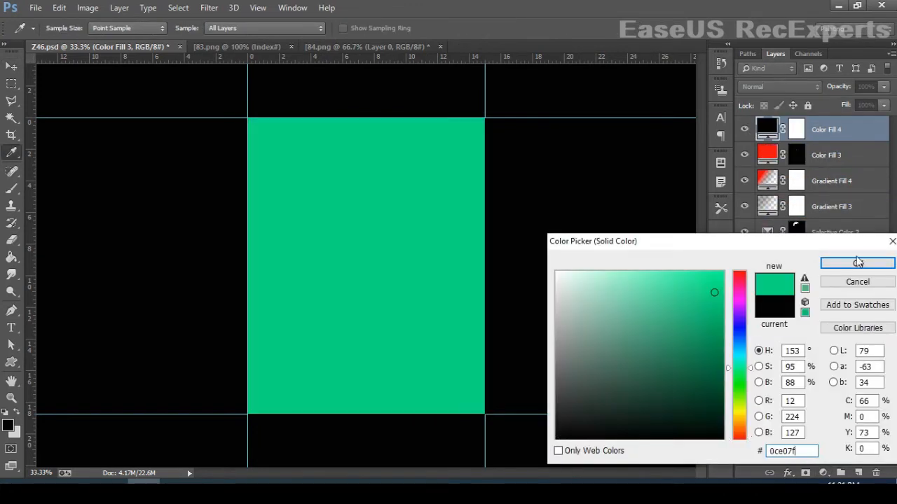
click(857, 263)
Set the green fill layer's blend mode to Color and invert its mask to black
click(786, 86)
click(787, 417)
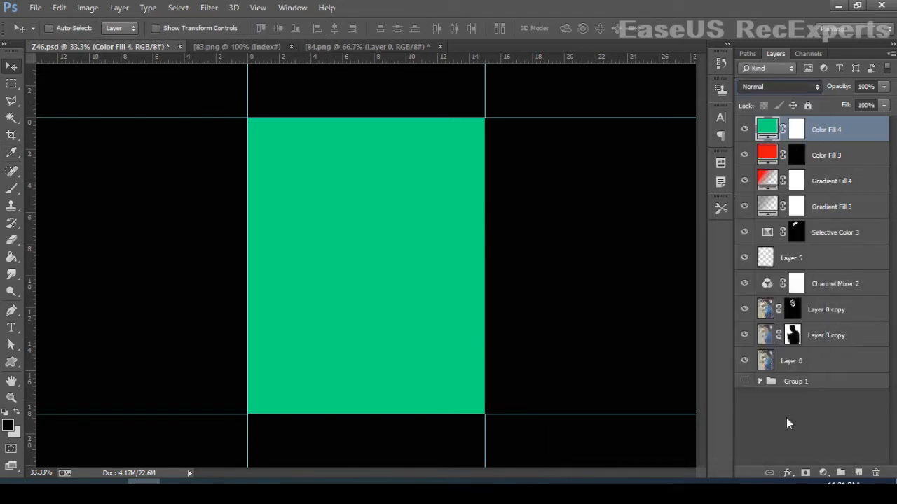
click(792, 87)
click(786, 417)
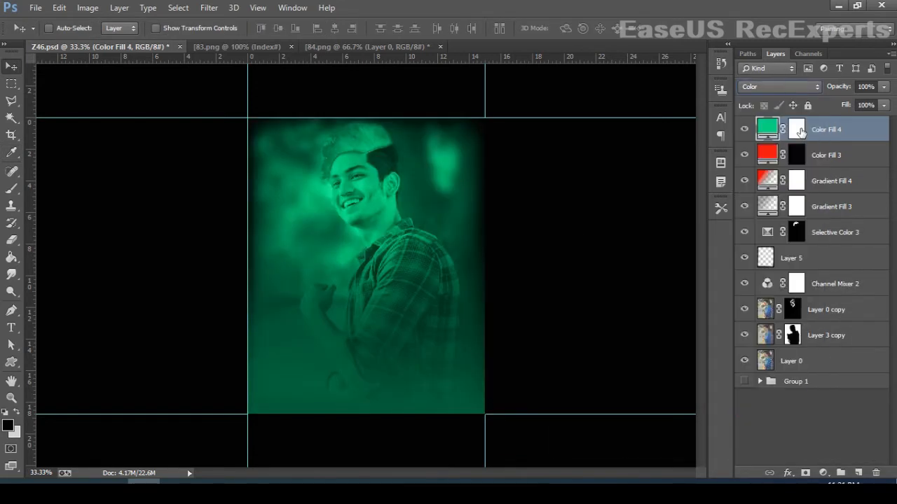
click(799, 129)
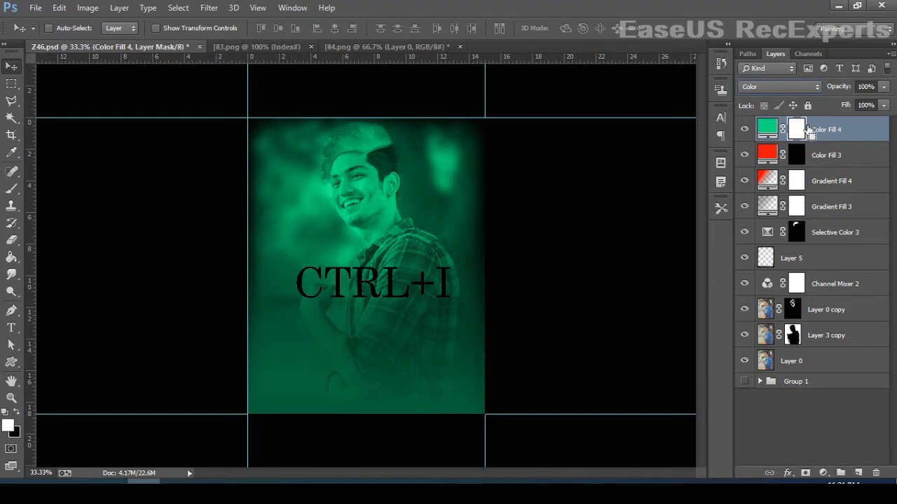
key(ctrl+i)
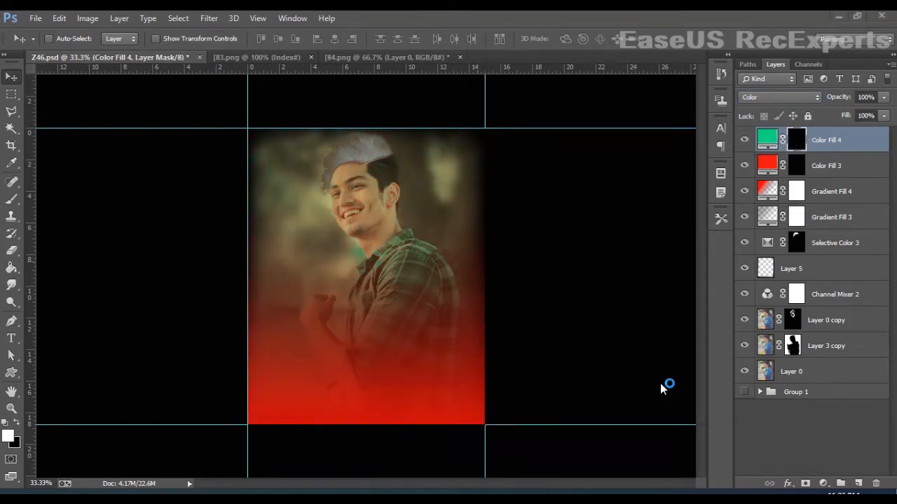
Paint white over the eye nearer the ear on Color Fill 4's mask with an 8 px Brush to tint it green
key(b)
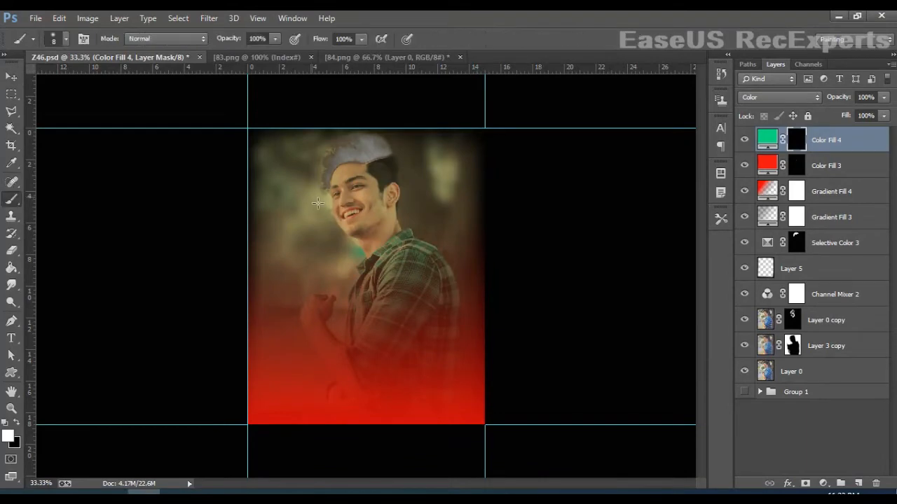
key(ctrl+plus)
key(ctrl+plus)
key(ctrl+plus)
key(ctrl+plus)
key(ctrl+plus)
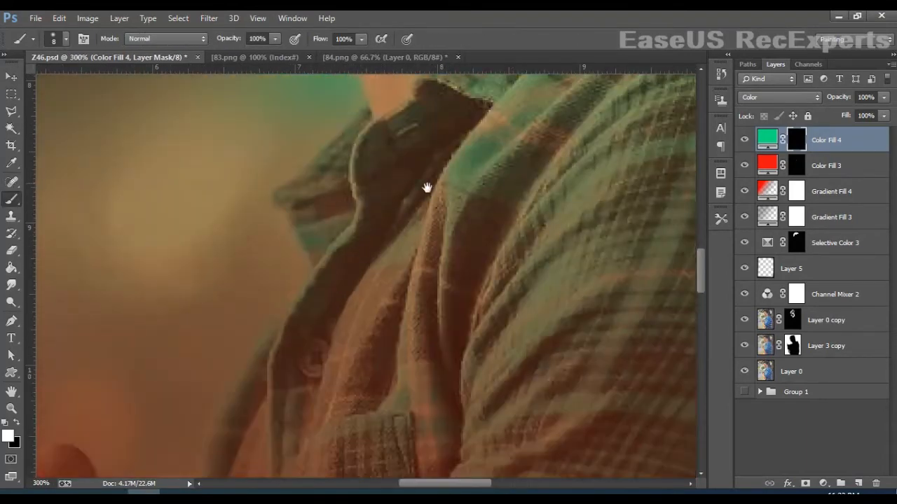
drag(427, 188, 455, 407)
drag(359, 154, 478, 421)
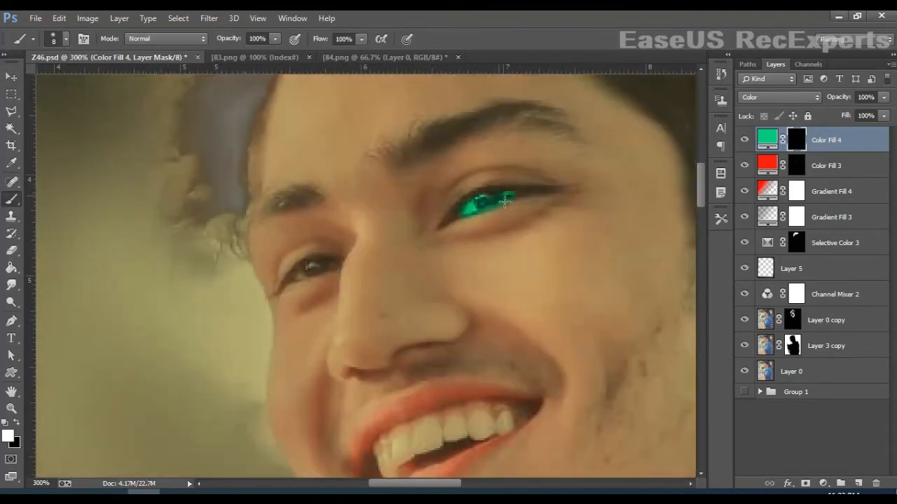
Reduce the Brush to 5 px and extend the green tint to both corners of the same eye
key(ctrl+plus)
key(ctrl+plus)
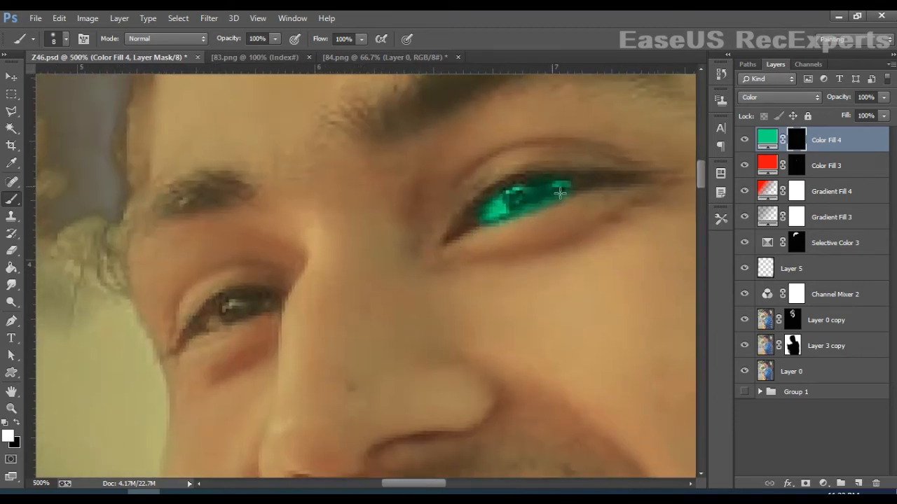
right_click(520, 204)
drag(587, 235, 585, 237)
drag(480, 218, 489, 223)
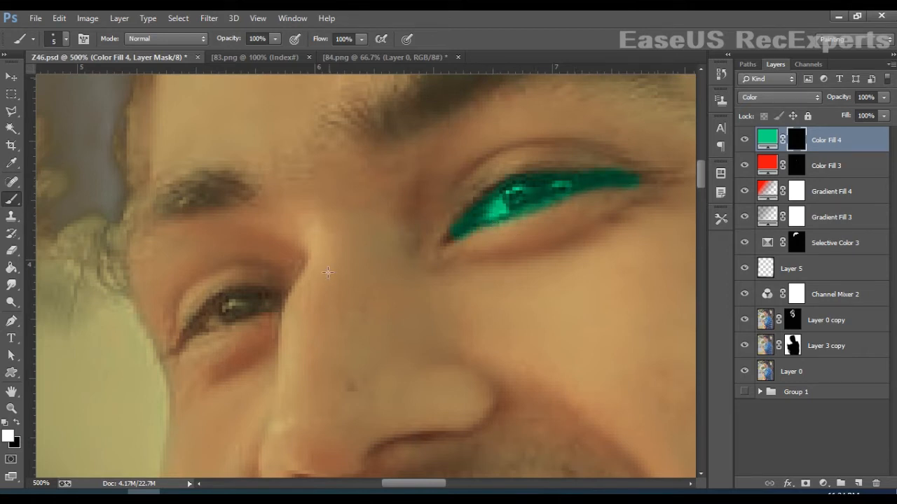
Paint the other eye green on Color Fill 4's mask and tidy its tint with the Eraser at 8 px
drag(237, 314, 393, 191)
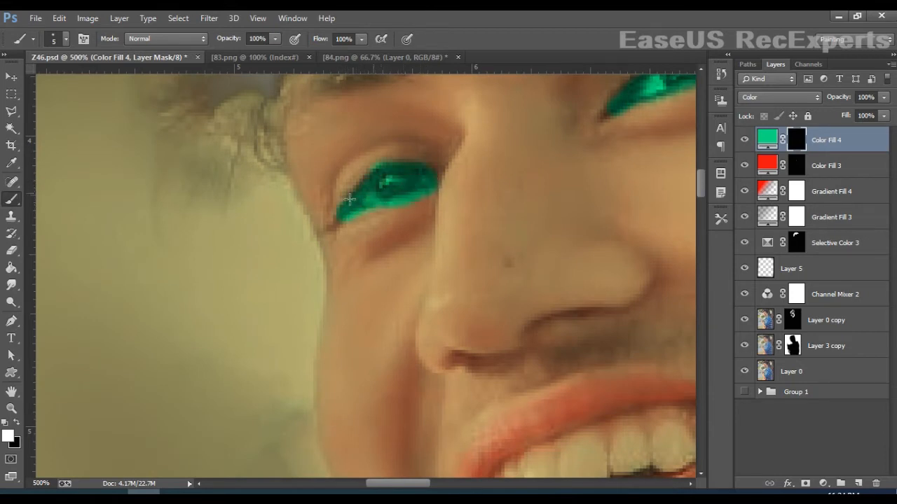
click(12, 250)
right_click(328, 156)
click(363, 144)
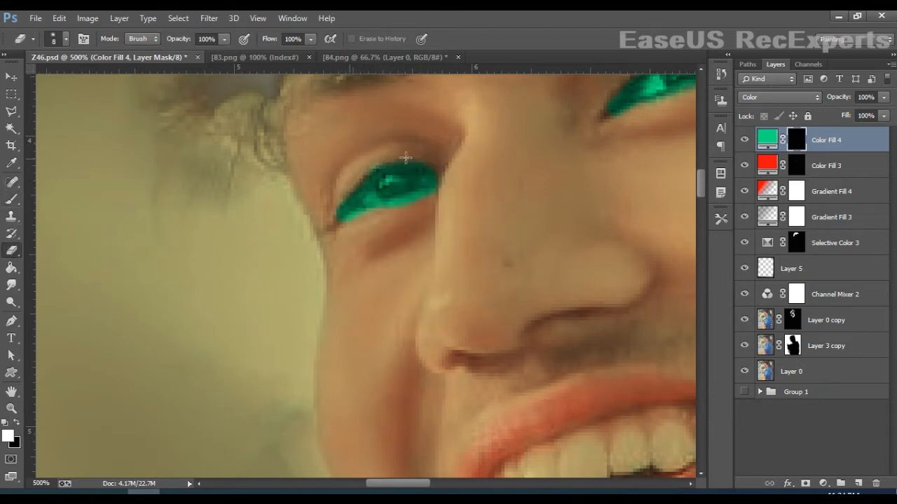
drag(571, 215, 290, 265)
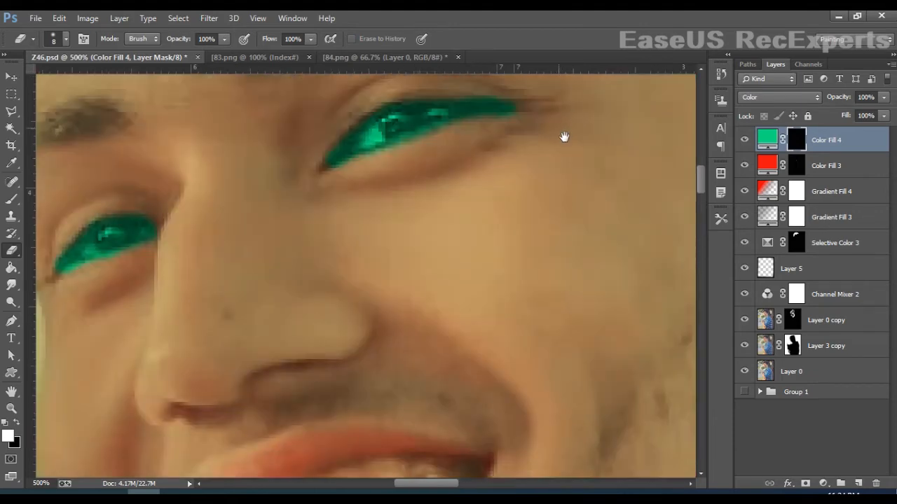
drag(564, 136, 537, 189)
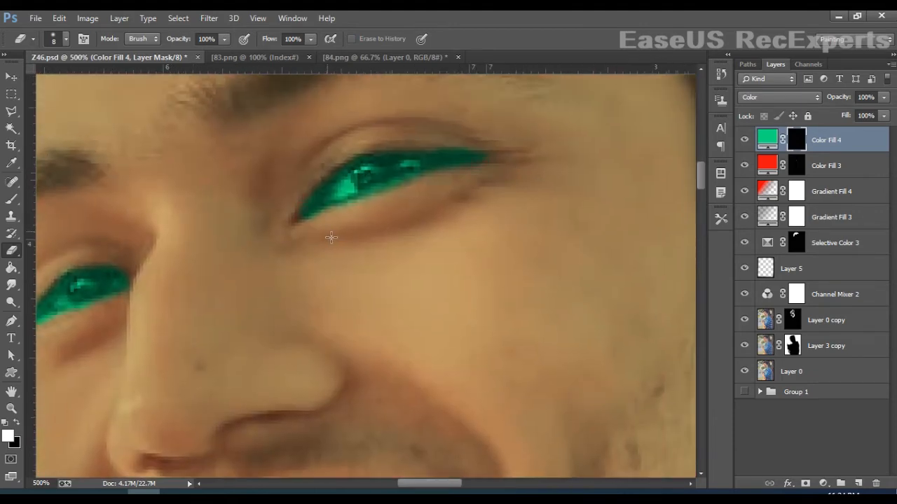
scroll(320, 232, down, 9)
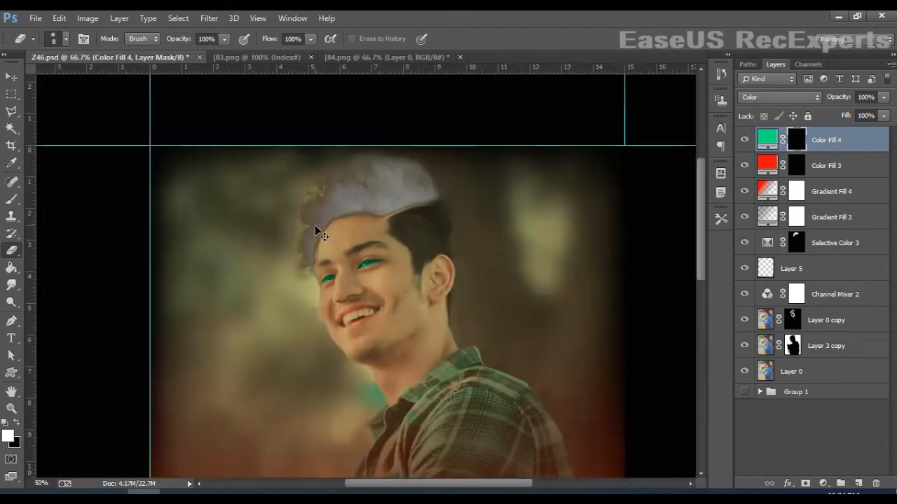
scroll(314, 225, down, 1)
key(v)
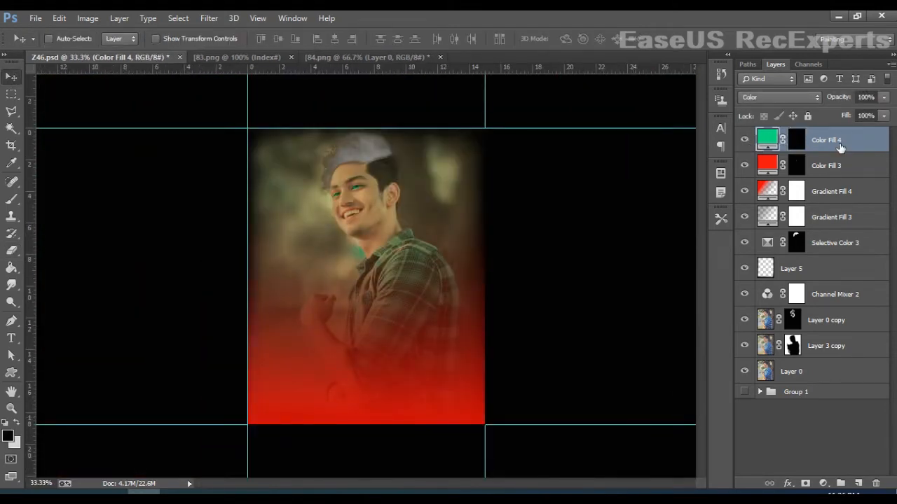
Add a text layer with the subject's name in 72 pt Showcard Gothic over the background beside his shoulder
click(10, 341)
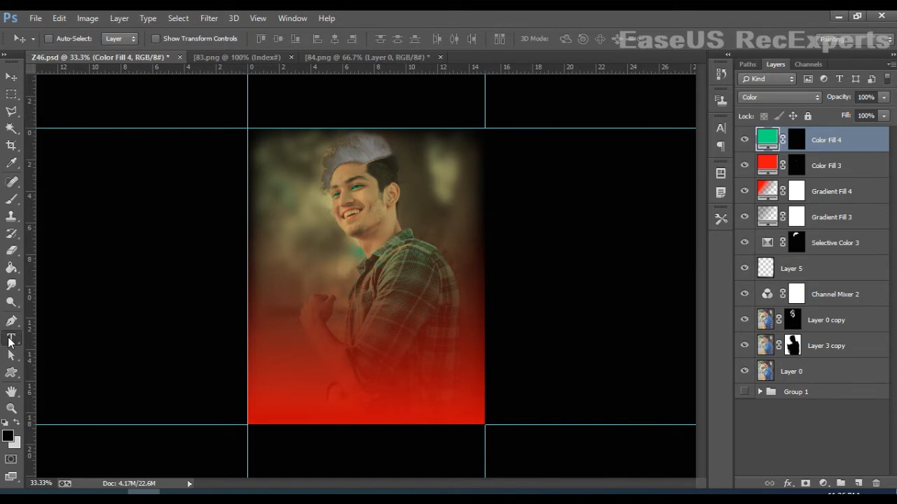
click(268, 264)
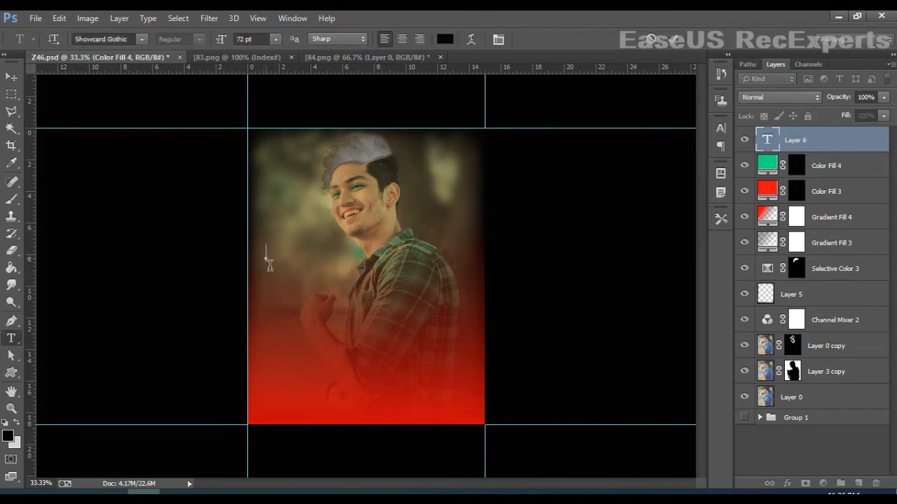
right_click(269, 264)
click(267, 261)
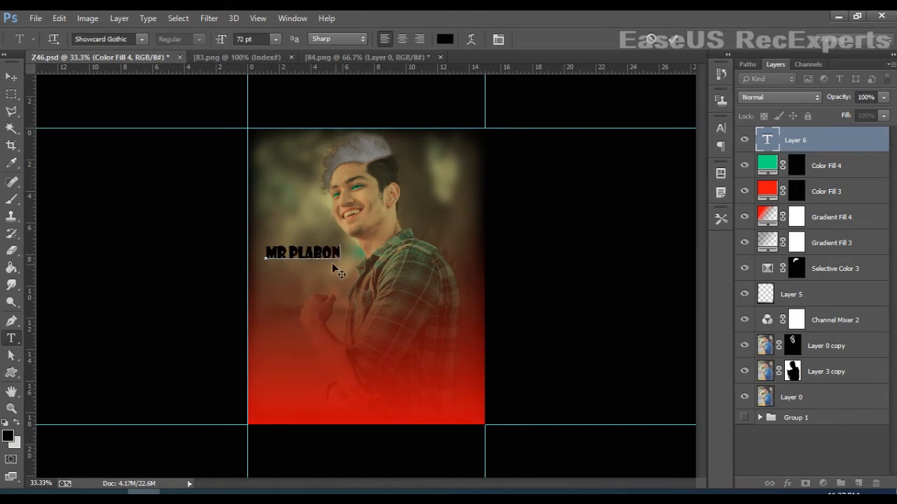
Recolor only the second word of the name title to bright red
double_click(296, 261)
click(444, 38)
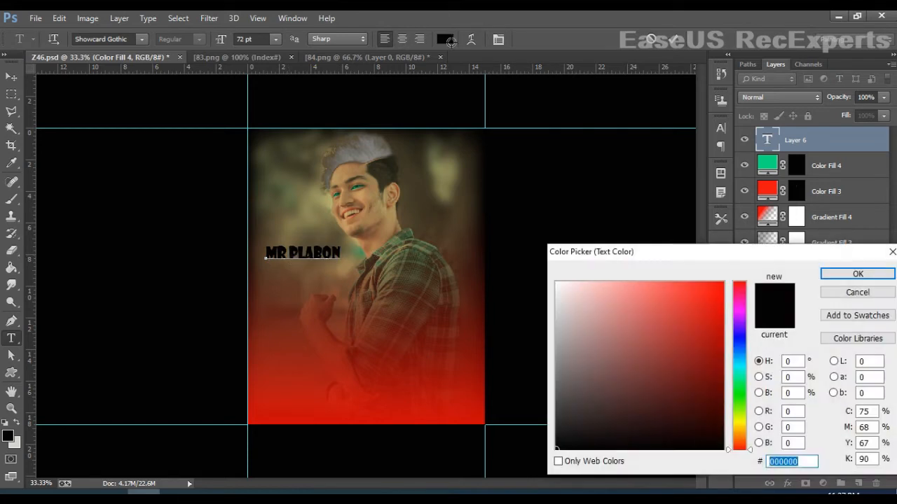
click(483, 424)
click(485, 424)
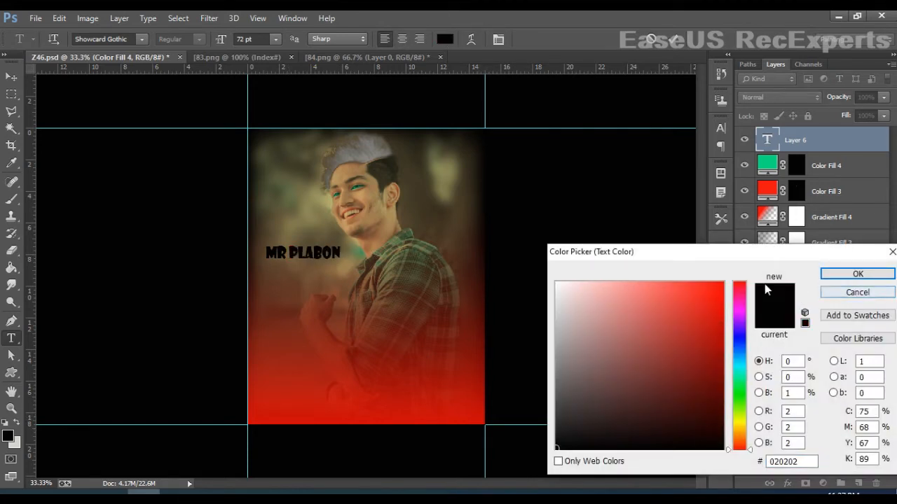
click(483, 423)
click(722, 283)
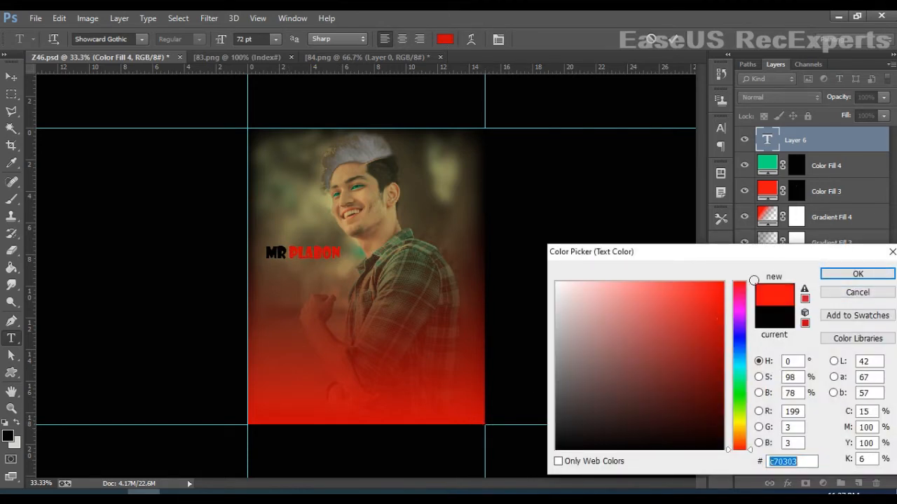
click(858, 273)
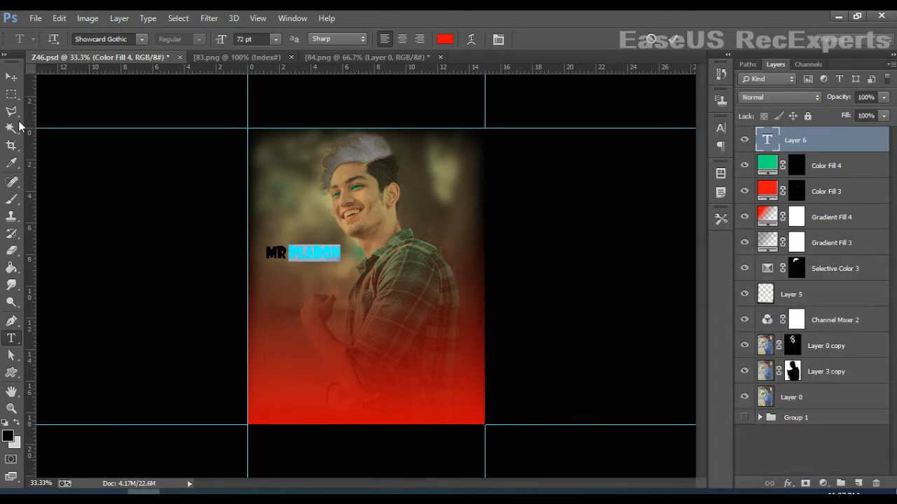
Enlarge the name title with Free Transform and place it across the red area at the photo's lower edge
click(12, 76)
key(ctrl+t)
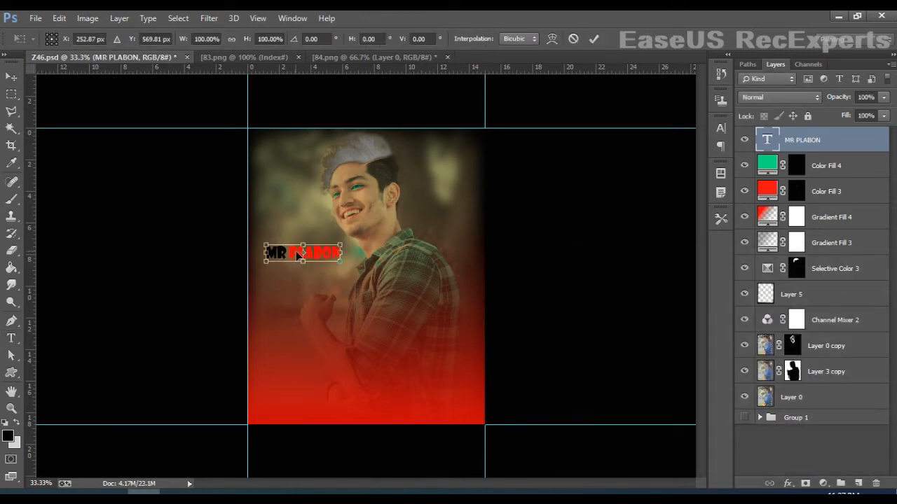
drag(351, 250, 449, 223)
drag(408, 243, 420, 384)
key(Return)
Append two periods to the end of the name title
key(t)
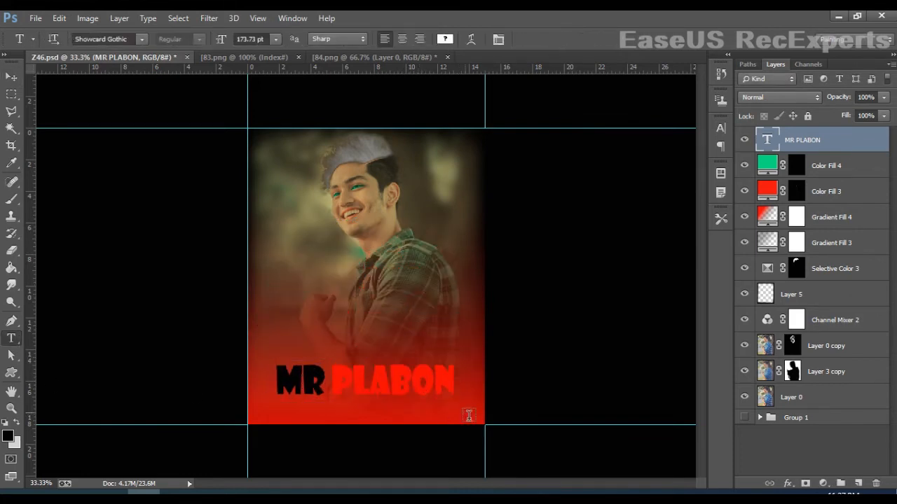
click(455, 397)
text(..)
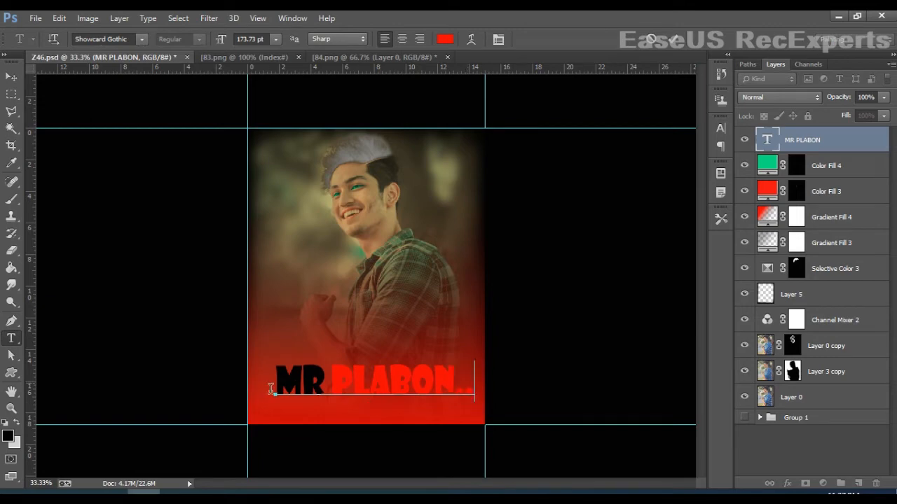
Apply a Drop Shadow layer style to the name title with its default settings
click(11, 77)
right_click(838, 143)
click(628, 94)
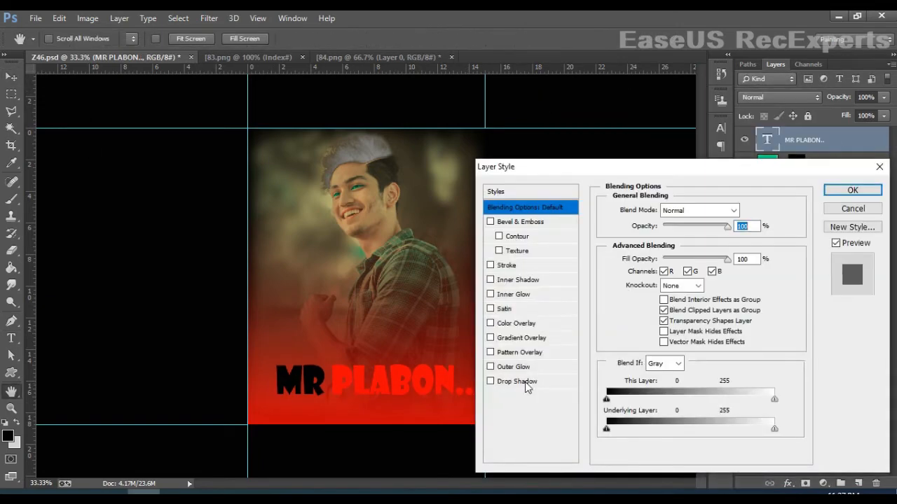
click(526, 383)
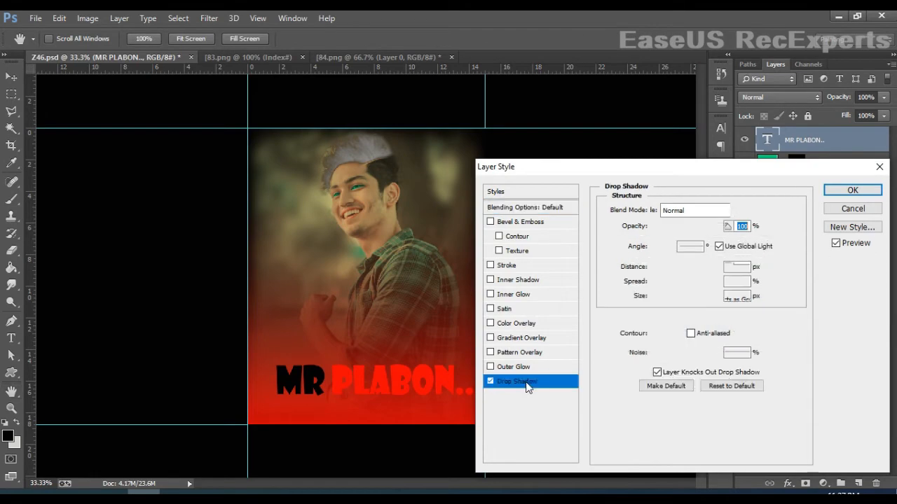
click(838, 195)
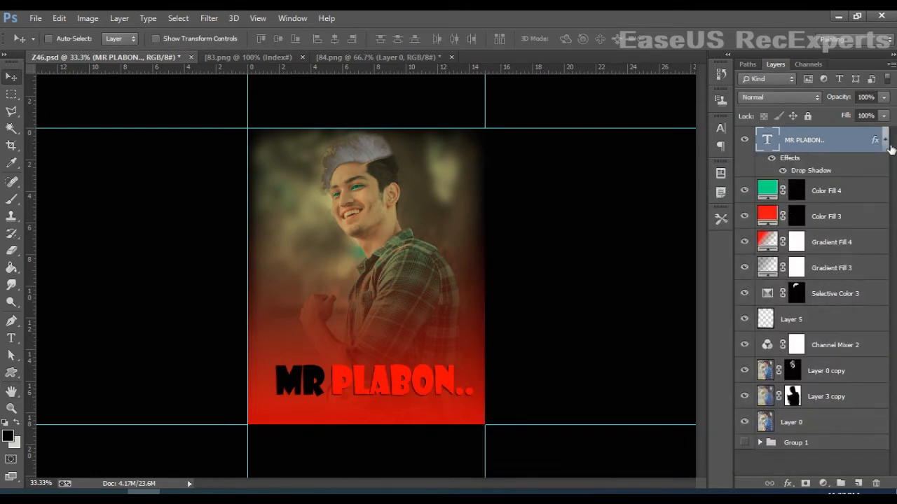
Collapse the title layer's effects list and toggle its visibility to compare the poster with and without the name
click(885, 140)
click(752, 140)
click(749, 143)
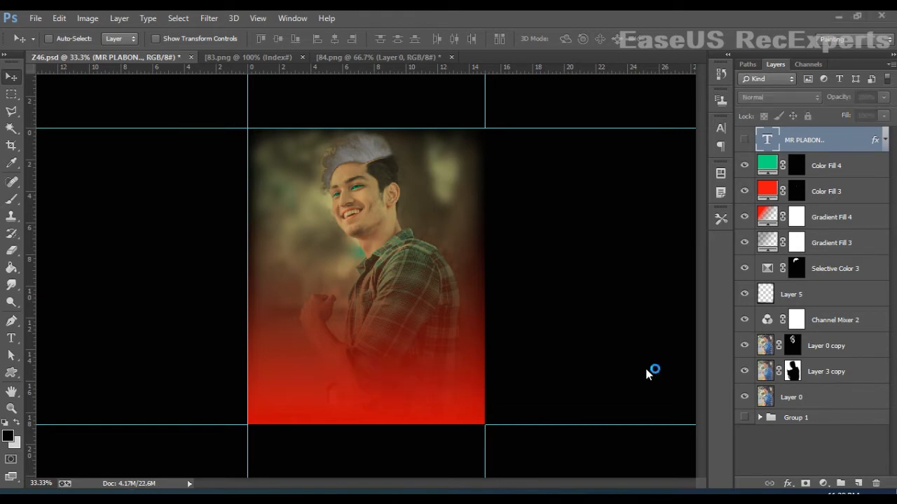
click(749, 144)
click(750, 145)
click(750, 145)
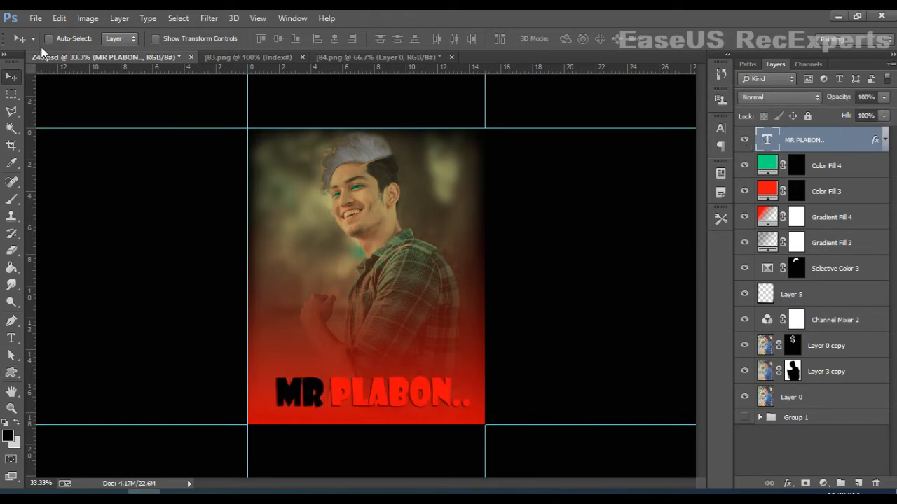
Draw a rectangle about 246 × 36 px beside the face and fill it with orange-red
click(76, 98)
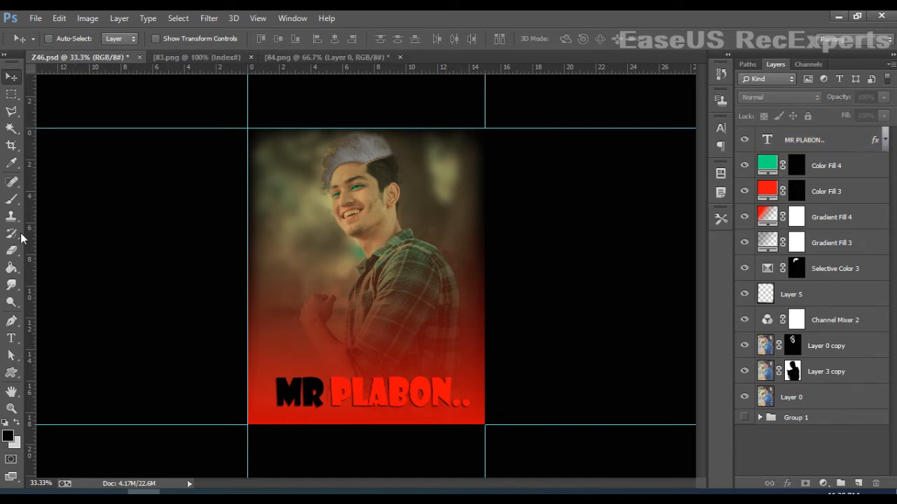
click(11, 372)
click(60, 382)
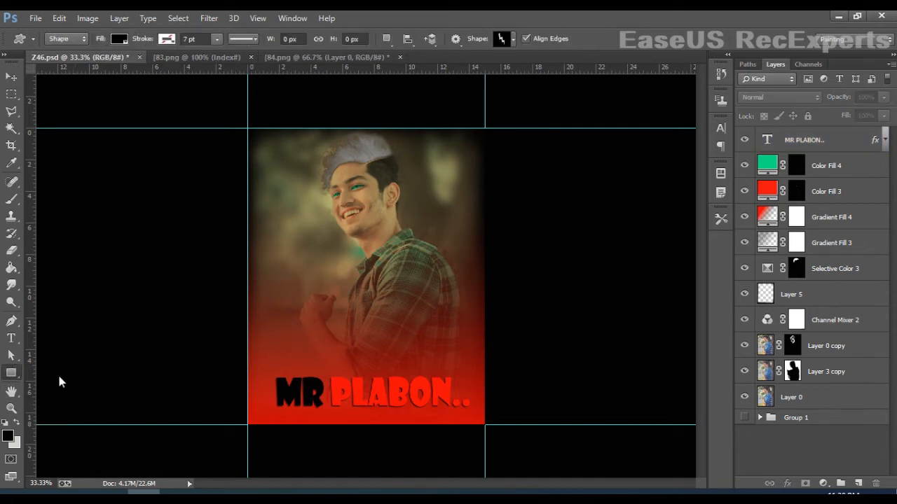
drag(276, 209, 335, 222)
click(705, 240)
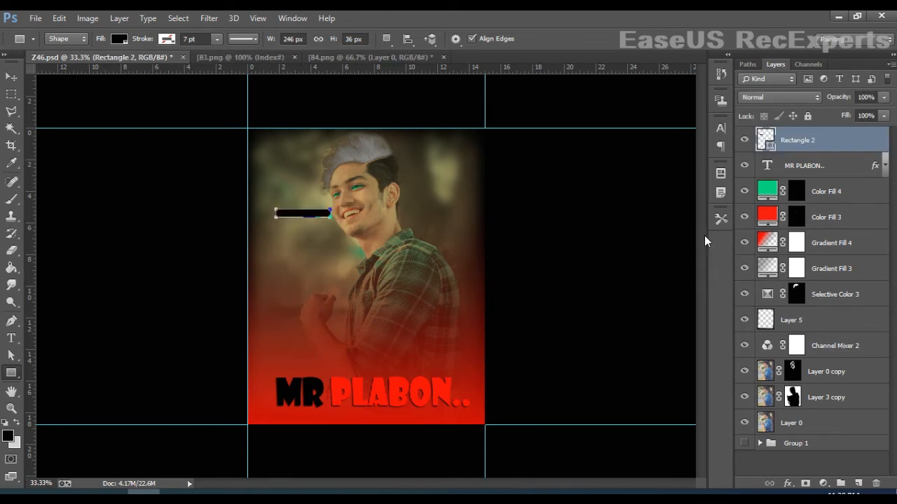
click(119, 39)
click(57, 104)
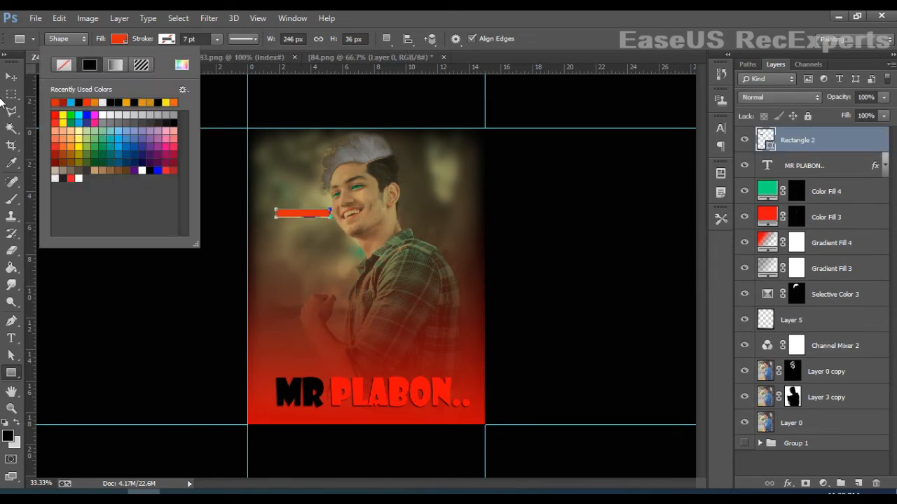
Move the orange-red rectangle to the photo's upper-left corner, letting its end extend past the canvas edge
click(11, 76)
key(ctrl+plus)
key(ctrl+plus)
drag(312, 161, 403, 342)
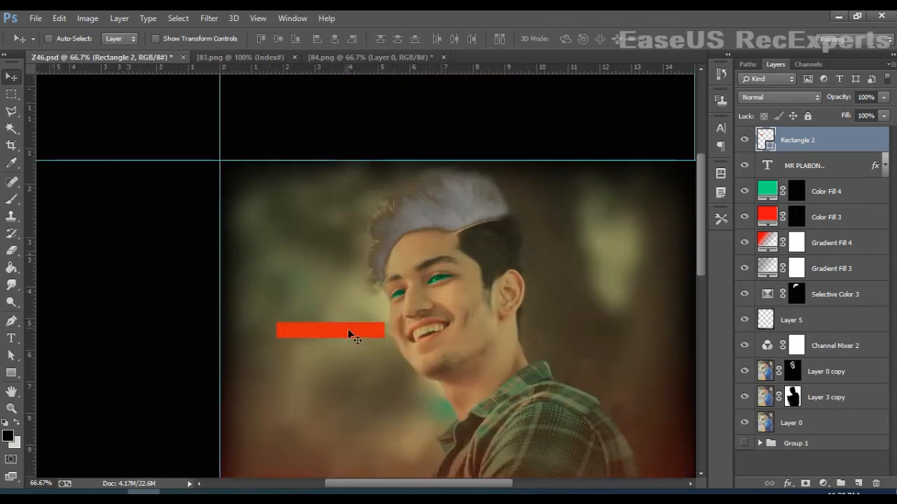
drag(344, 330, 263, 180)
Rotate the rectangle into a diagonal strip across the photo's upper-left corner
key(ctrl+t)
drag(308, 200, 337, 162)
key(Return)
Try to add an enlarged duplicate of the diagonal strip parallel to the first, and undo the duplication
drag(240, 172, 262, 209)
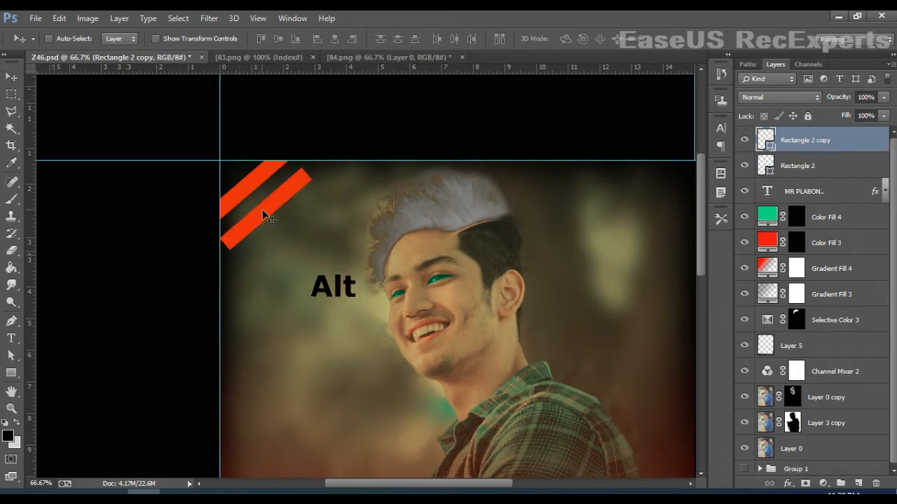
key(ctrl+t)
drag(310, 166, 344, 140)
mouse_move(320, 192)
mouse_down()
mouse_move(306, 201)
mouse_move(306, 188)
mouse_up()
key(Return)
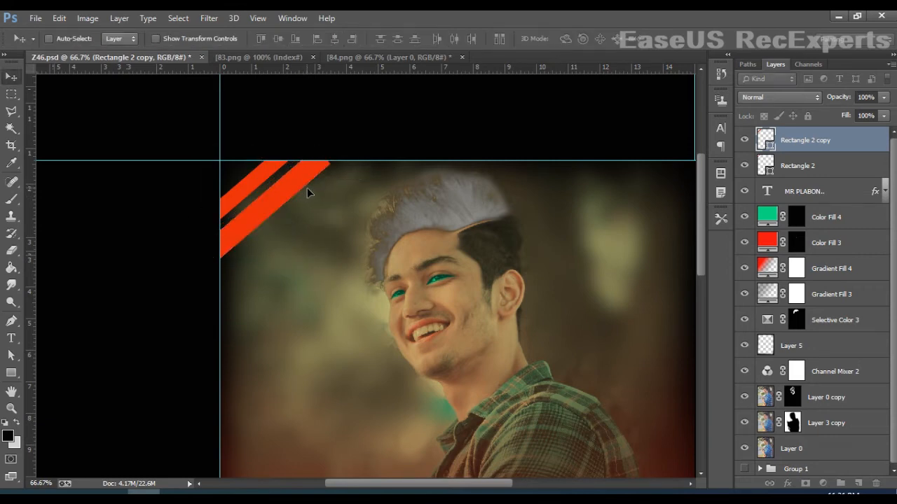
key(ctrl+z)
key(ctrl+alt+z)
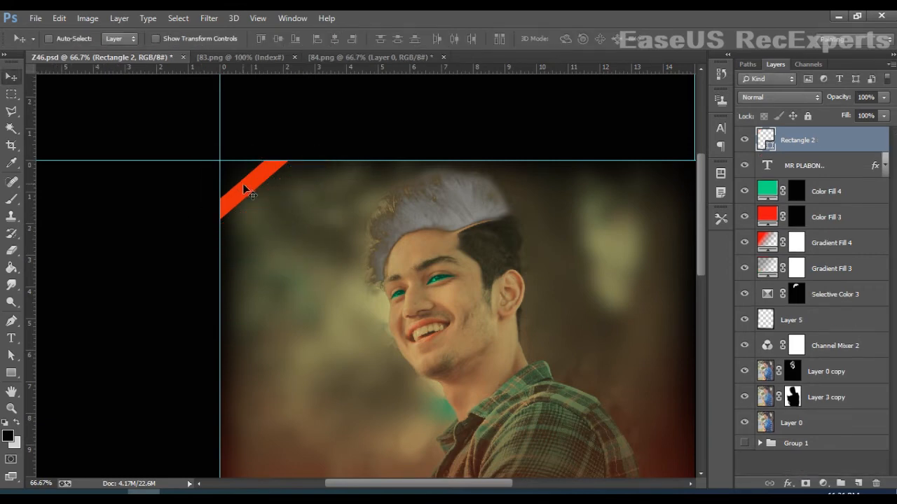
Try to shift the diagonal strip away from the corner toward the face, and undo the move
drag(245, 189, 270, 222)
key(ctrl+t)
key(Return)
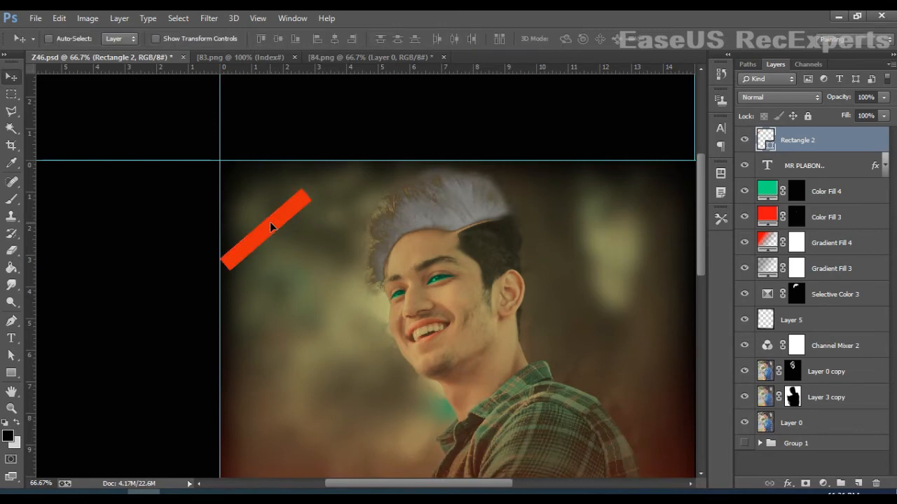
key(ctrl+z)
key(ctrl+z)
key(ctrl+z)
key(ctrl+z)
key(ctrl+z)
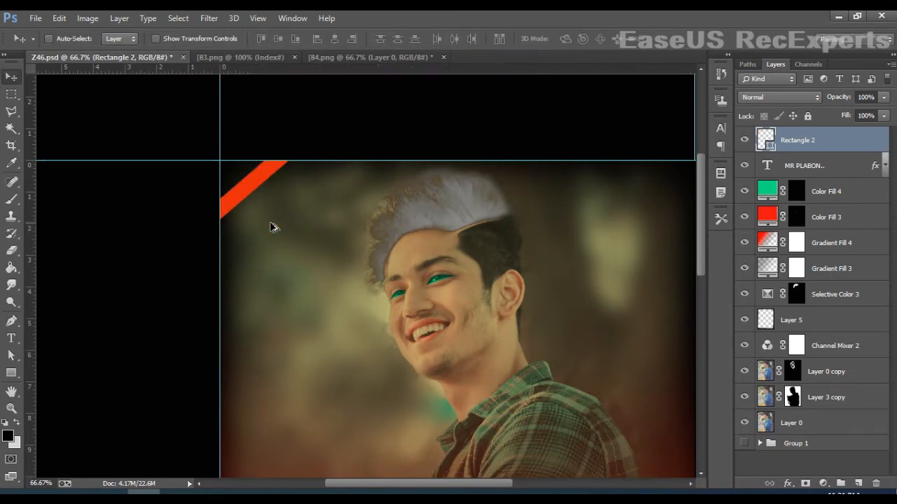
Toggle the strip's visibility and undo its diagonal rotation
click(751, 144)
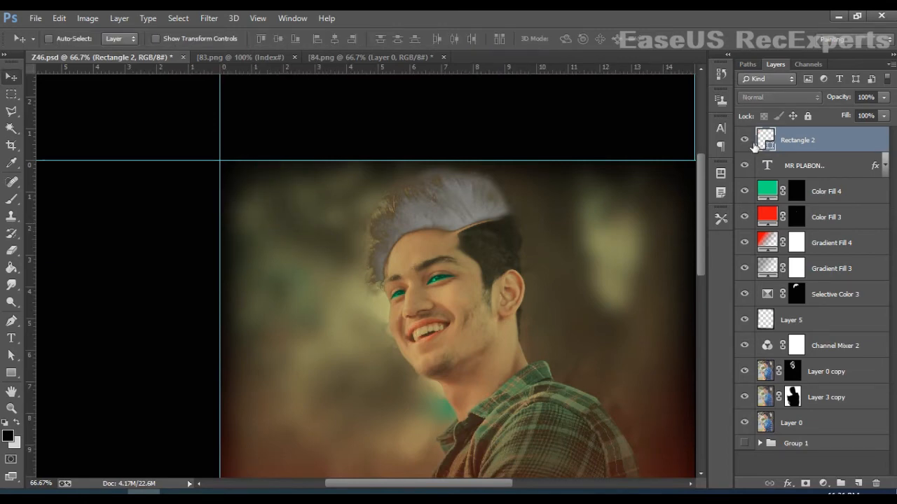
click(752, 144)
key(ctrl+alt+z)
key(ctrl+alt+z)
Stretch the horizontal strip to about 141% of its width with Free Transform and make it thinner
key(ctrl+t)
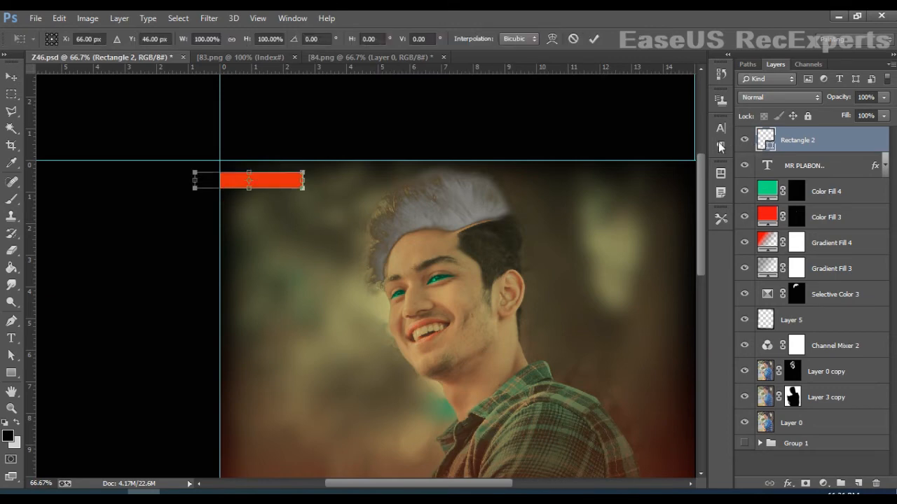
drag(303, 187, 325, 195)
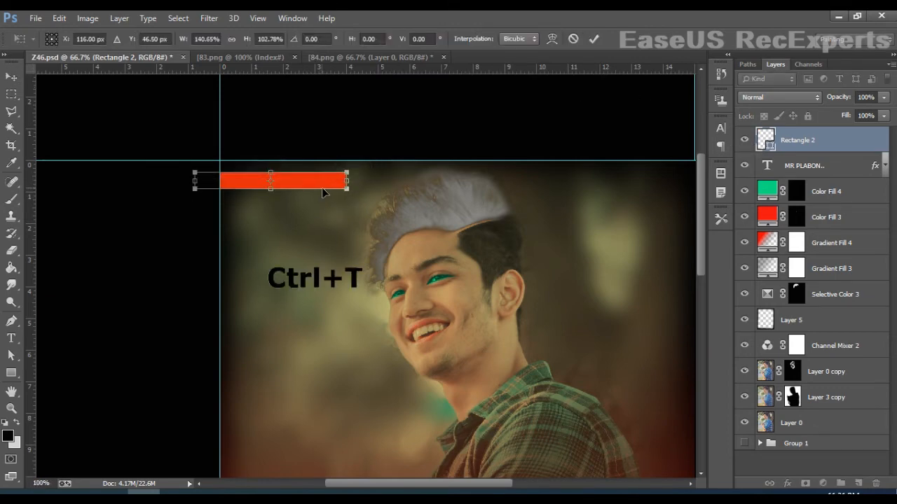
key(ctrl+plus)
drag(273, 153, 272, 144)
key(Return)
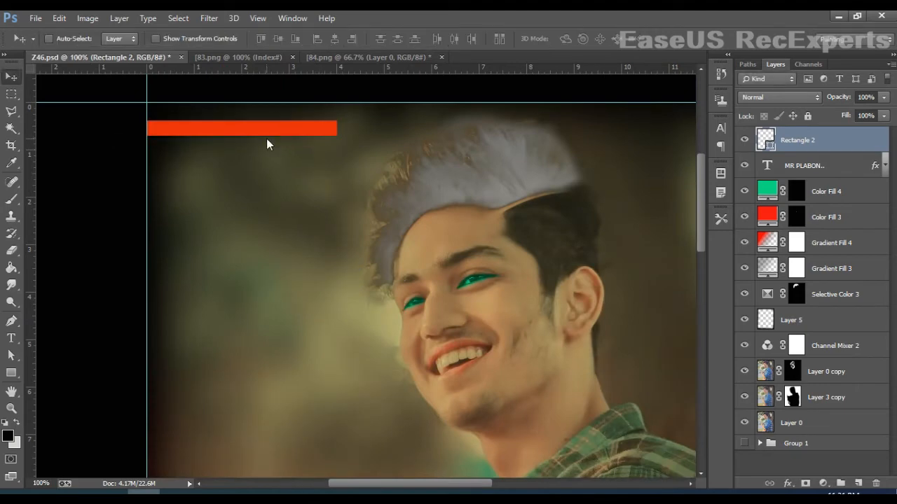
Rotate the orange-red strip to about -42 degrees with Free Transform and place it diagonally across the poster's upper-left corner
key(ctrl+minus)
key(ctrl+t)
drag(354, 227, 365, 172)
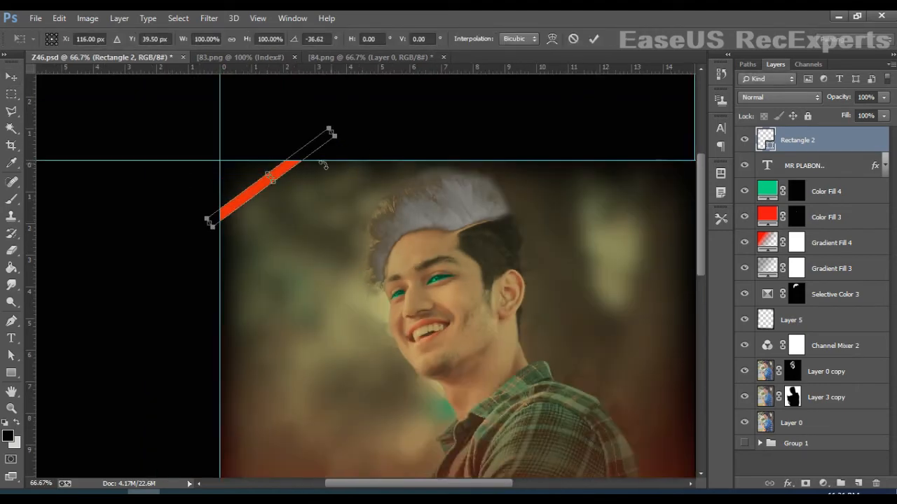
drag(306, 159, 286, 161)
drag(220, 292, 224, 292)
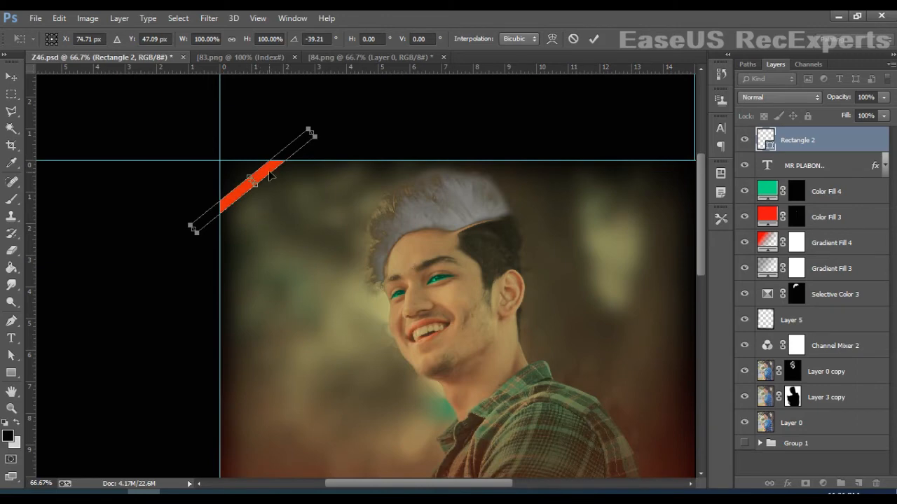
drag(271, 176, 267, 173)
drag(347, 150, 346, 146)
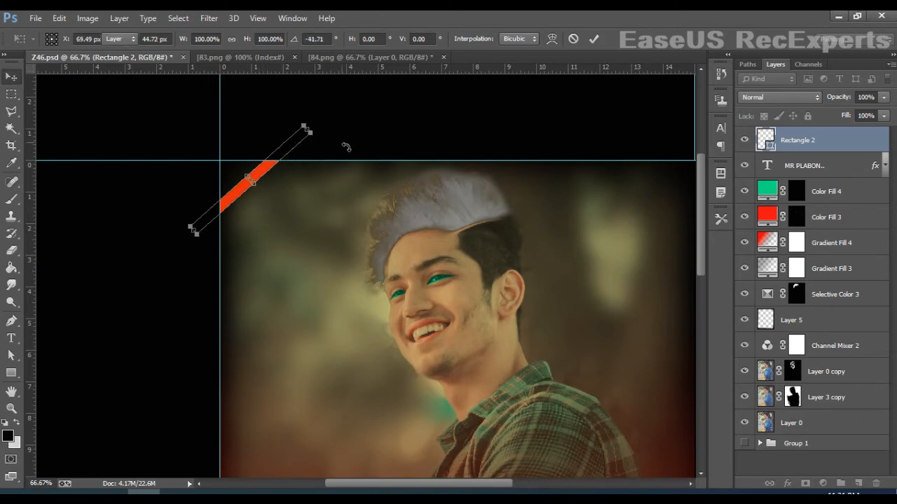
key(Return)
Duplicate the diagonal strip parallel to the first, further in from the corner, and group the two strip layers
drag(245, 176, 257, 198)
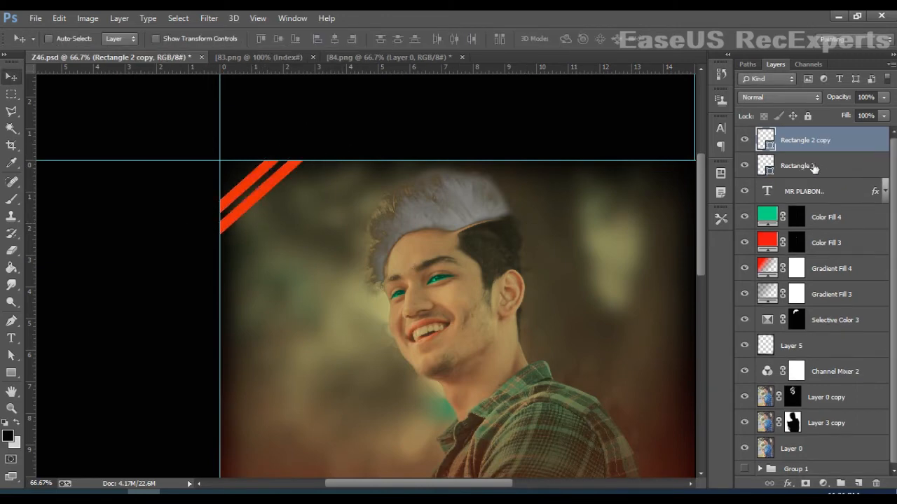
shift+click(799, 164)
drag(798, 165, 840, 484)
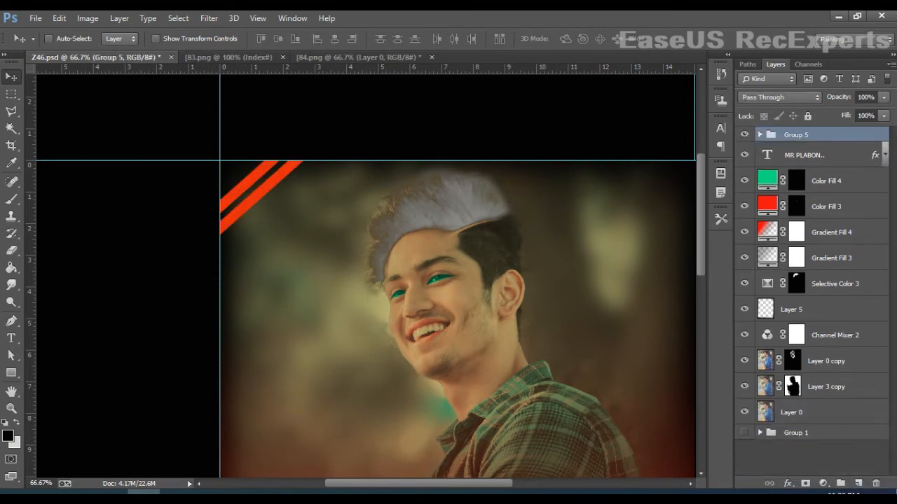
scroll(665, 280, down, 3)
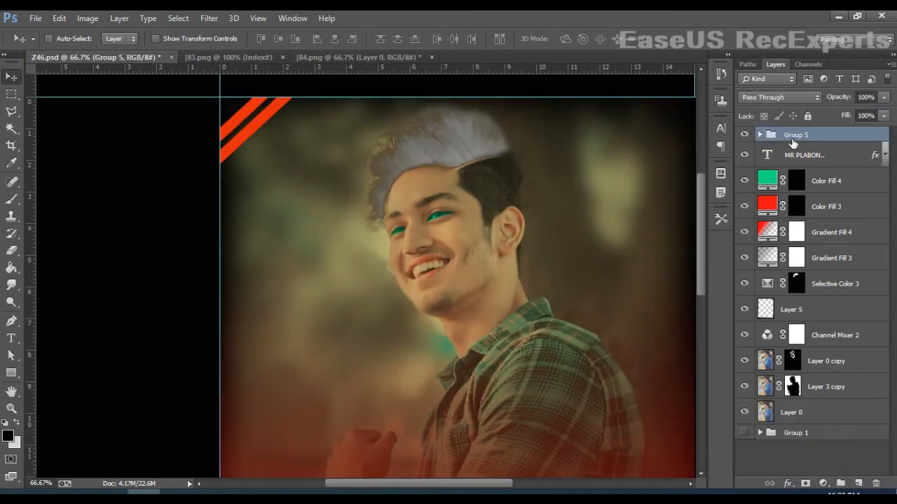
Draw a 495 px circle with the Ellipse tool over the poster's right edge, beside the face
key(ctrl+minus)
key(ctrl+minus)
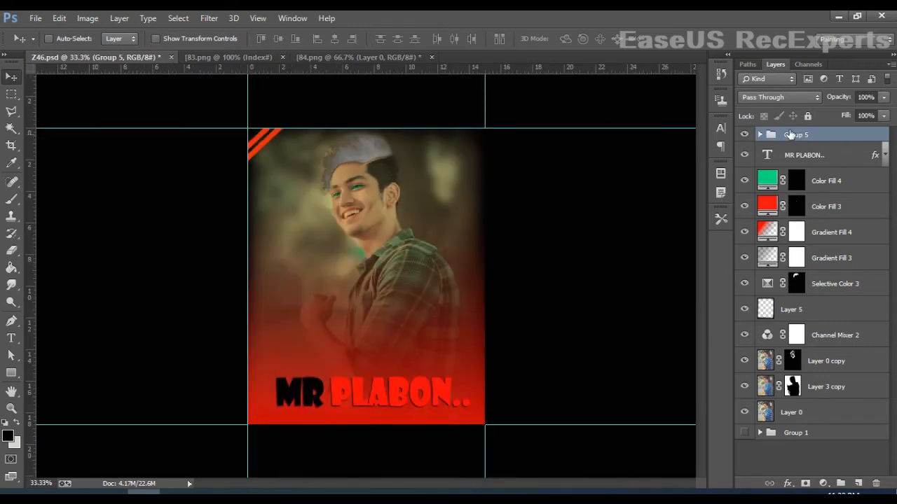
click(53, 78)
right_click(12, 374)
click(64, 397)
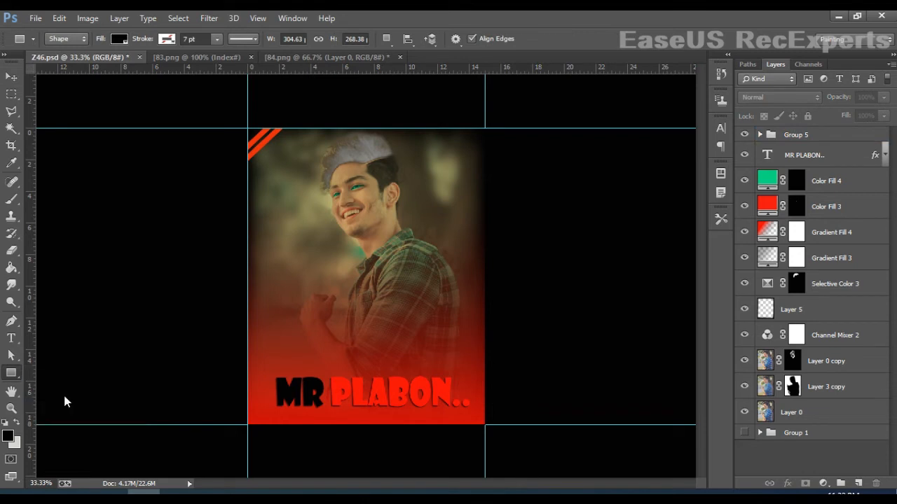
drag(420, 138, 543, 322)
click(703, 235)
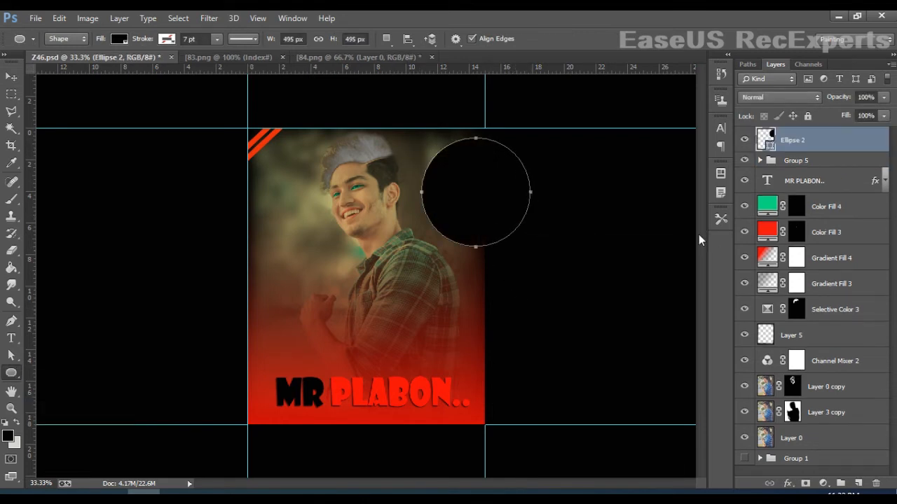
Remove the circle's fill and give it an orange-red stroke 12 pt wide
click(118, 38)
click(54, 64)
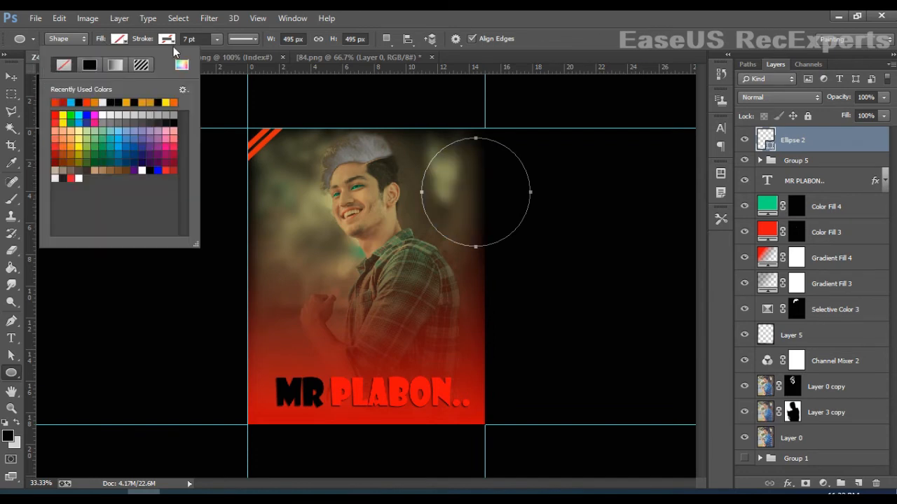
click(173, 40)
click(171, 41)
click(110, 103)
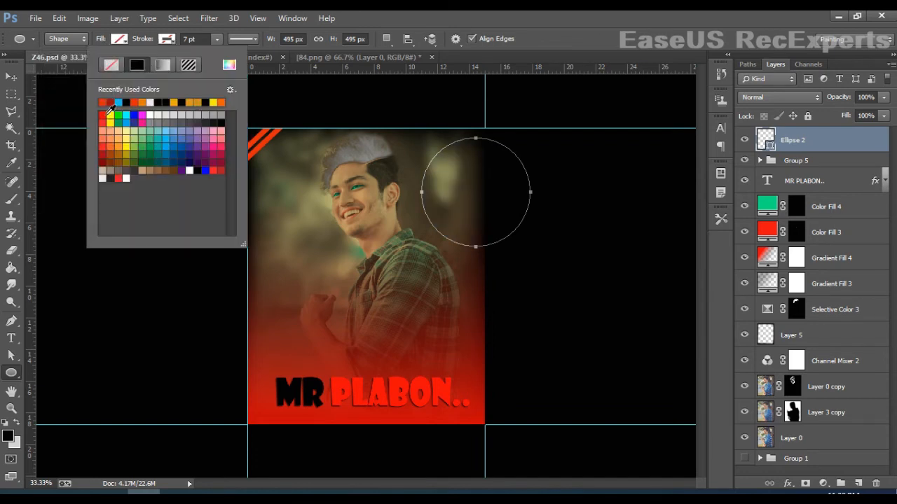
drag(146, 41, 153, 43)
click(10, 77)
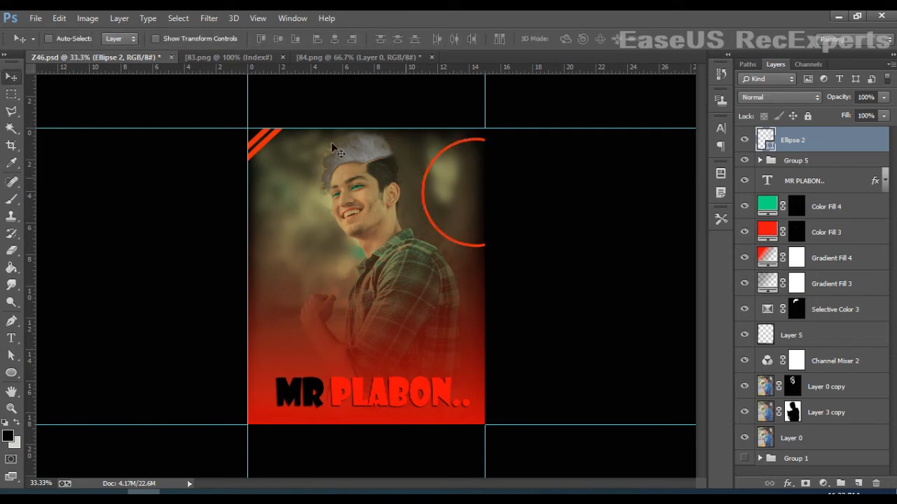
click(11, 373)
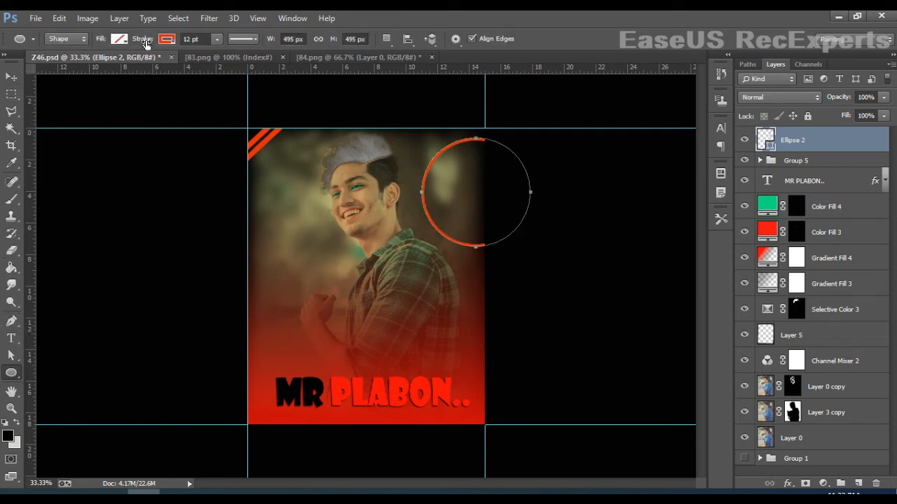
Move the ring into the poster's upper-right corner and duplicate it into four nested arcs
click(11, 77)
drag(440, 213, 431, 191)
click(853, 216)
drag(432, 188, 433, 190)
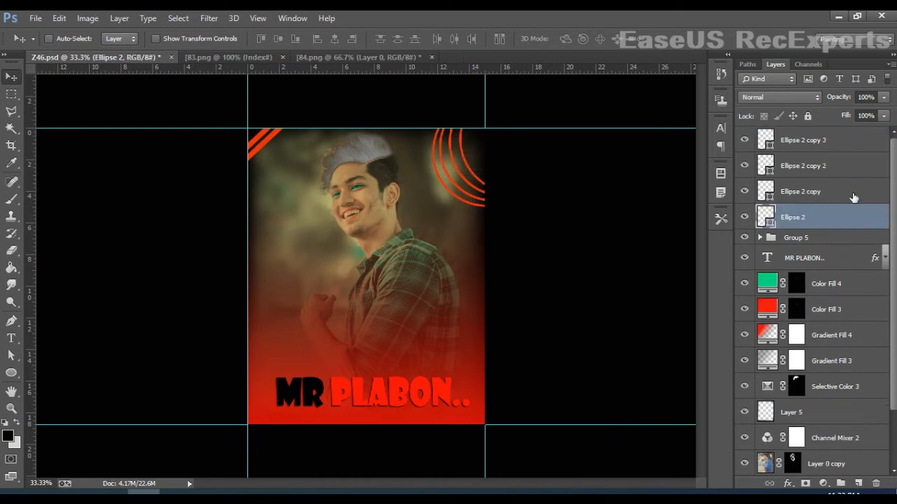
Select the four ring layers and group them, undoing a mistaken move down the layer stack
shift+click(853, 198)
shift+click(834, 140)
drag(840, 203, 847, 484)
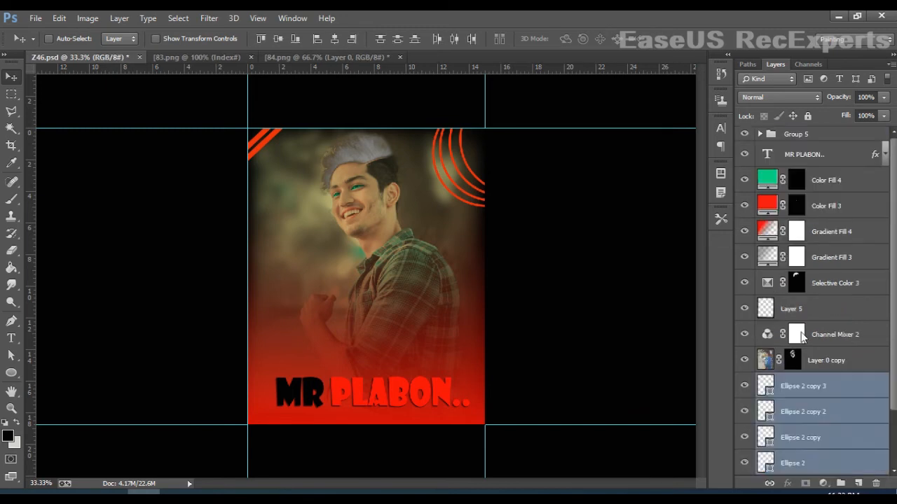
key(ctrl+z)
drag(841, 176, 841, 484)
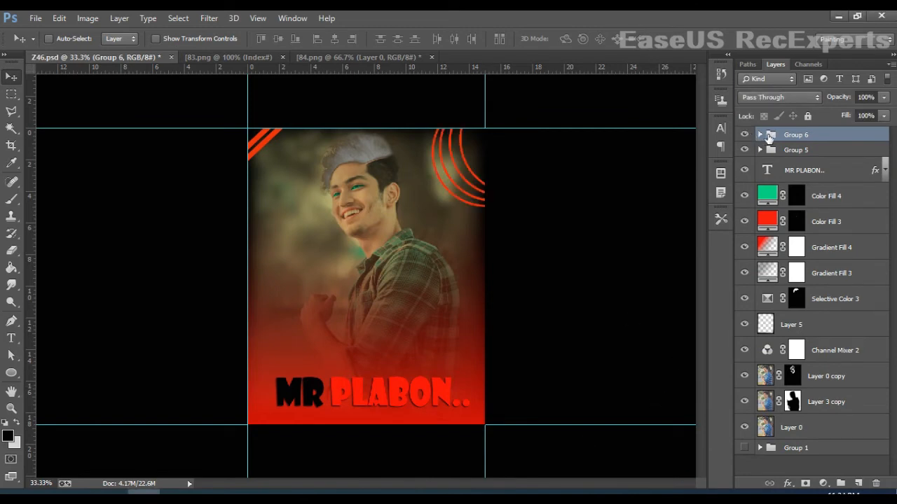
Even out the spacing of the nested rings and slightly enlarge the outermost one with Free Transform
click(768, 136)
click(807, 157)
drag(486, 174, 481, 169)
click(837, 192)
click(833, 231)
drag(463, 205, 467, 209)
key(ctrl+t)
drag(543, 215, 550, 222)
key(Return)
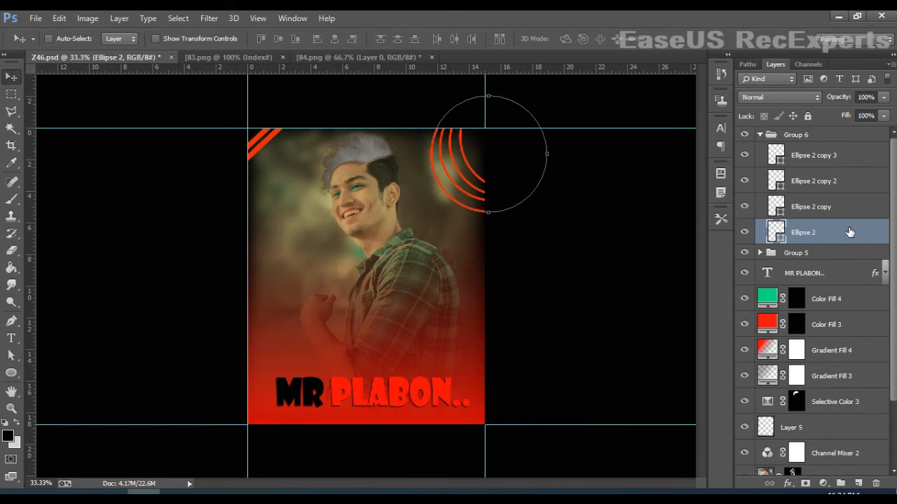
Add a Drop Shadow to the outermost ring and adjust the shadow until it shows around the arc
right_click(835, 211)
click(580, 93)
click(522, 381)
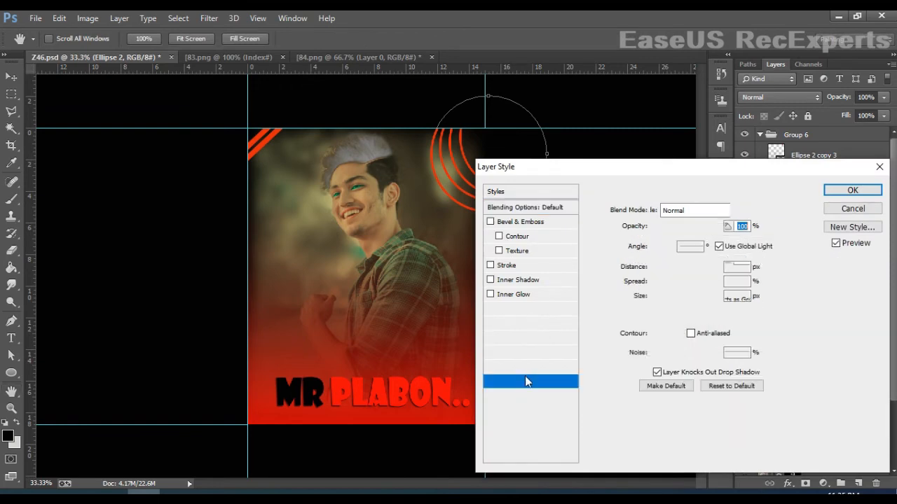
drag(537, 177, 563, 163)
drag(687, 264, 704, 266)
click(882, 186)
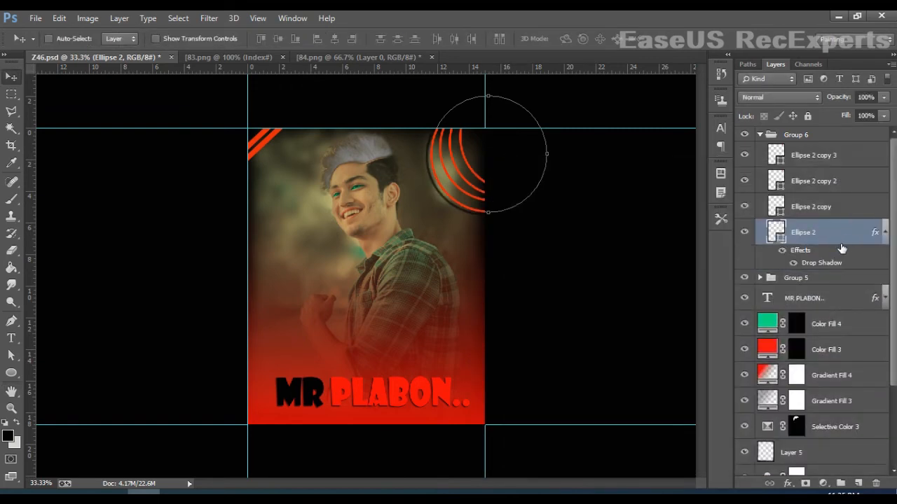
Copy the outermost ring's drop shadow to the other three rings and collapse the effects and the ring group
drag(838, 265, 821, 157)
click(886, 155)
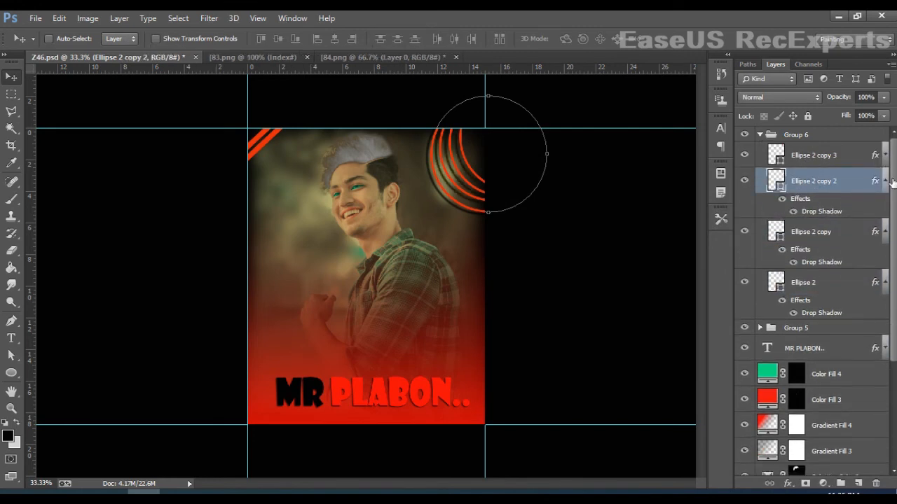
click(886, 181)
click(885, 207)
click(886, 232)
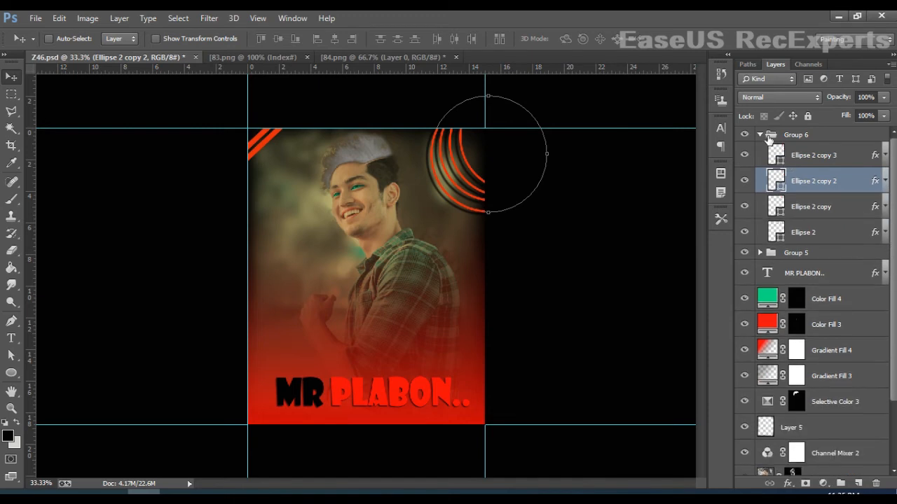
click(760, 135)
Shift the whole ring group slightly further into the poster's upper-right corner
key(ctrl+minus)
key(ctrl+minus)
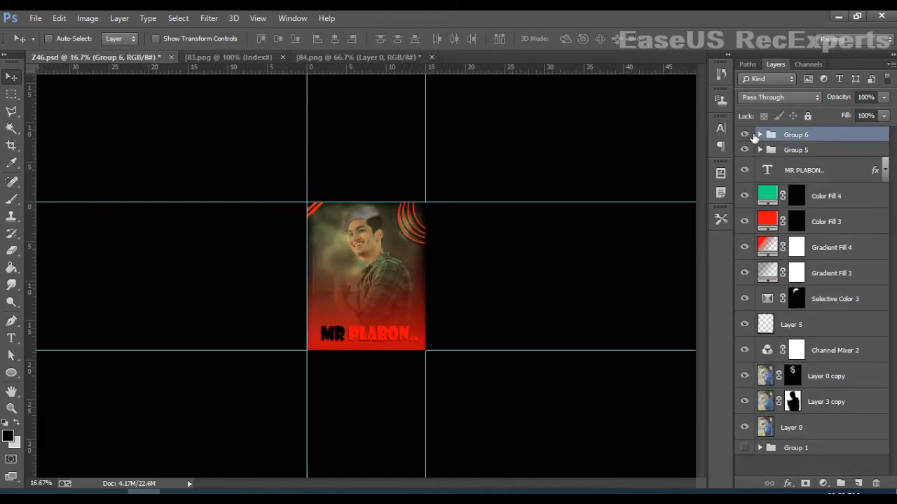
key(ctrl+plus)
drag(434, 205, 441, 199)
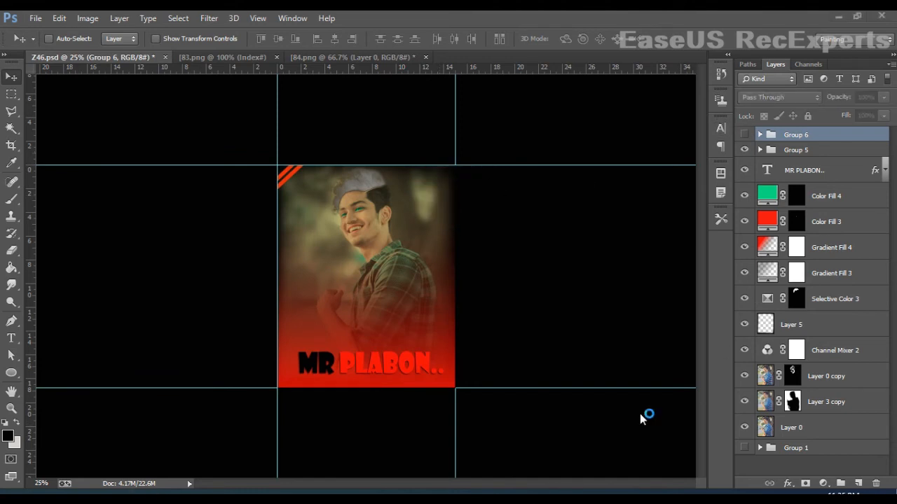
Compare the poster with and without the ring group, and inspect the ellipse layers inside it
click(747, 134)
click(752, 136)
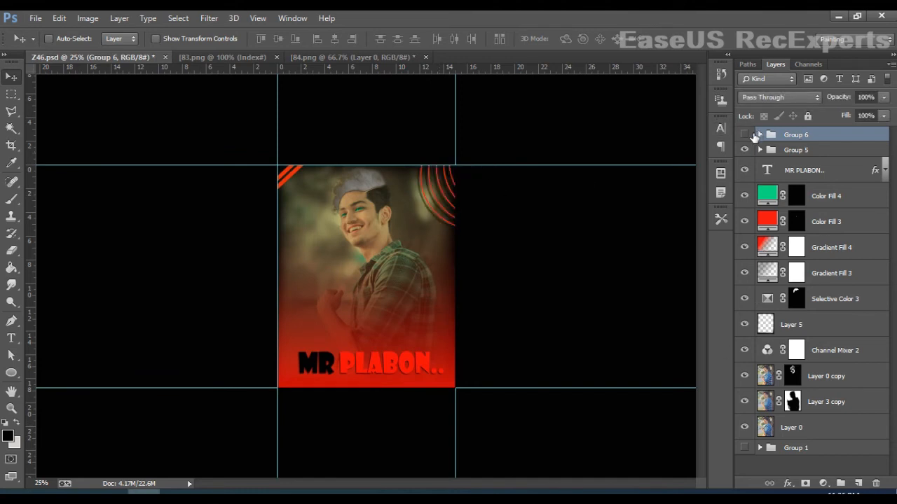
click(752, 136)
click(752, 135)
click(751, 135)
click(752, 136)
click(760, 135)
click(790, 160)
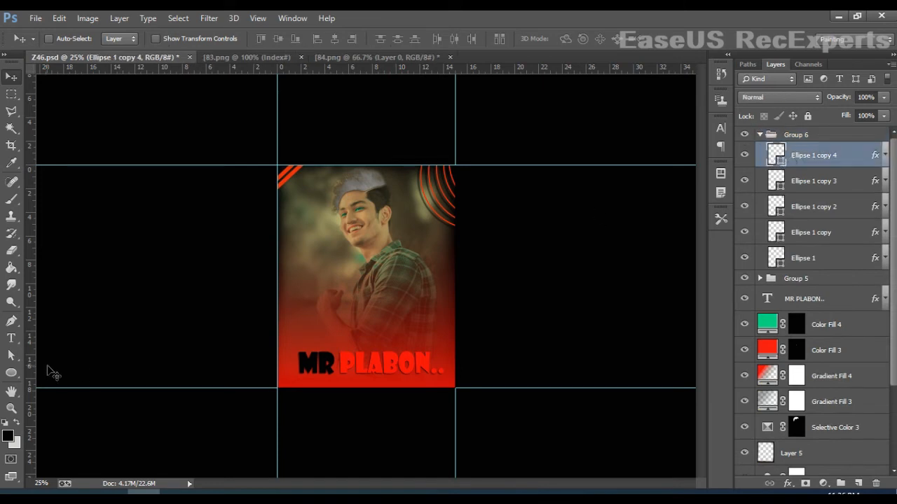
click(11, 373)
click(9, 77)
click(760, 134)
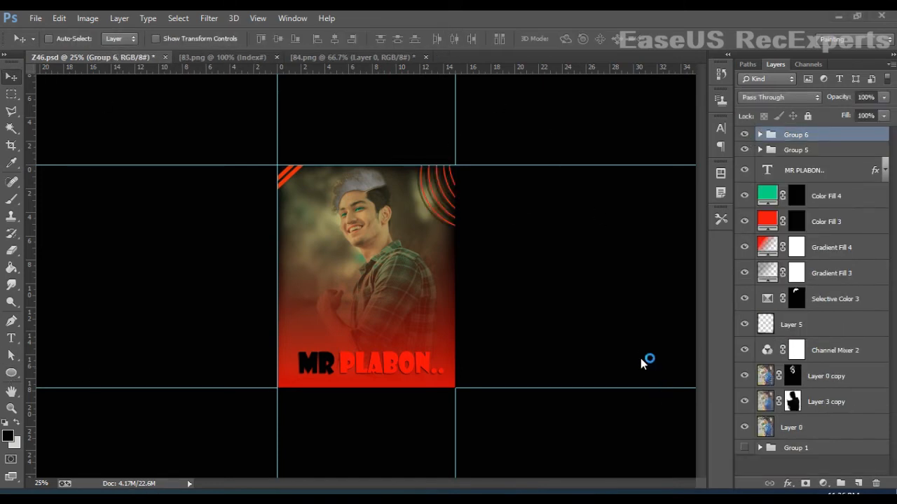
Bring the bat image from 83.png into the poster and remove its white background with the Magic Eraser
click(242, 57)
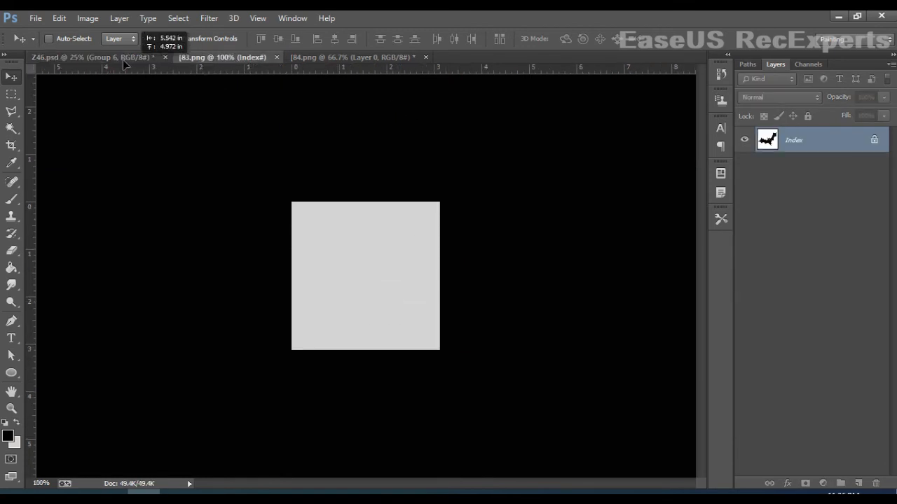
drag(125, 64, 351, 243)
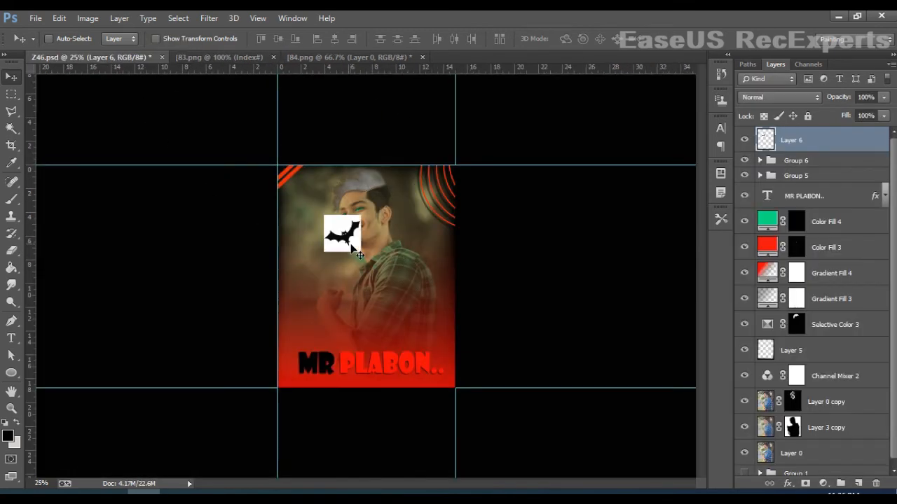
click(12, 251)
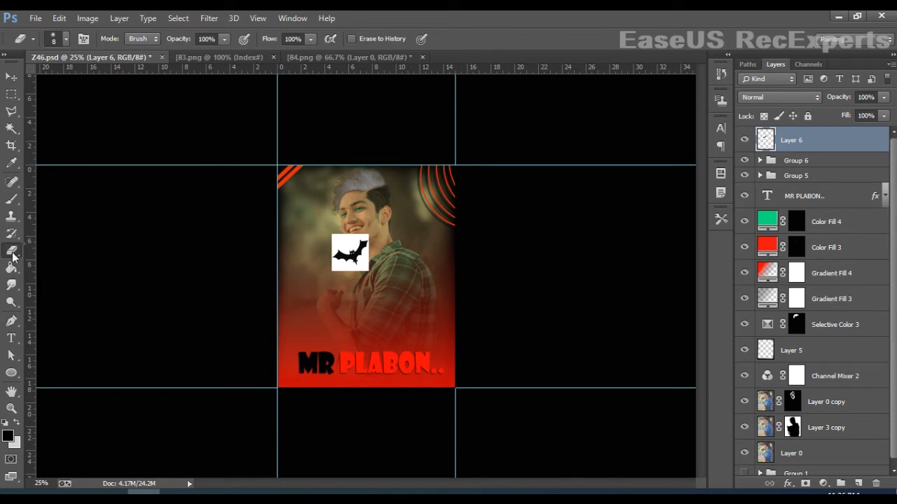
drag(11, 250, 70, 274)
click(337, 263)
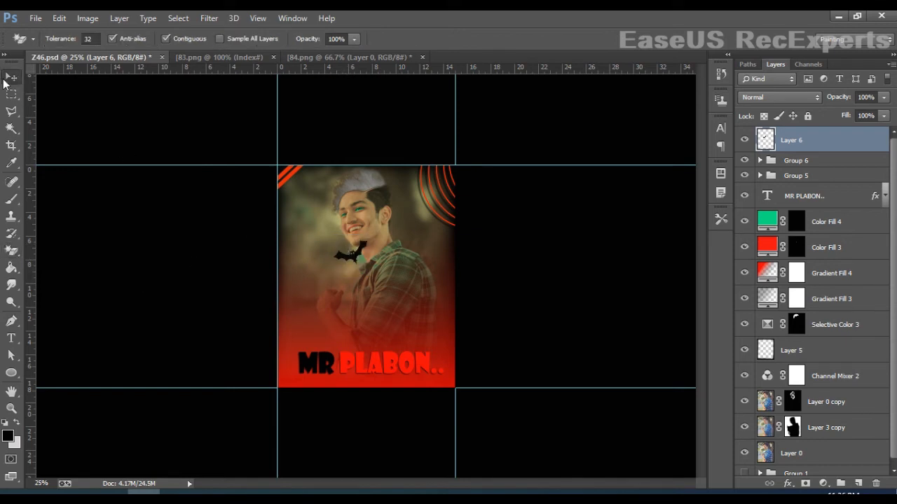
Place the bat on top of the M of the title and rotate it about 3 degrees with Free Transform
click(10, 77)
drag(347, 254, 323, 246)
key(ctrl+plus)
key(ctrl+plus)
key(ctrl+plus)
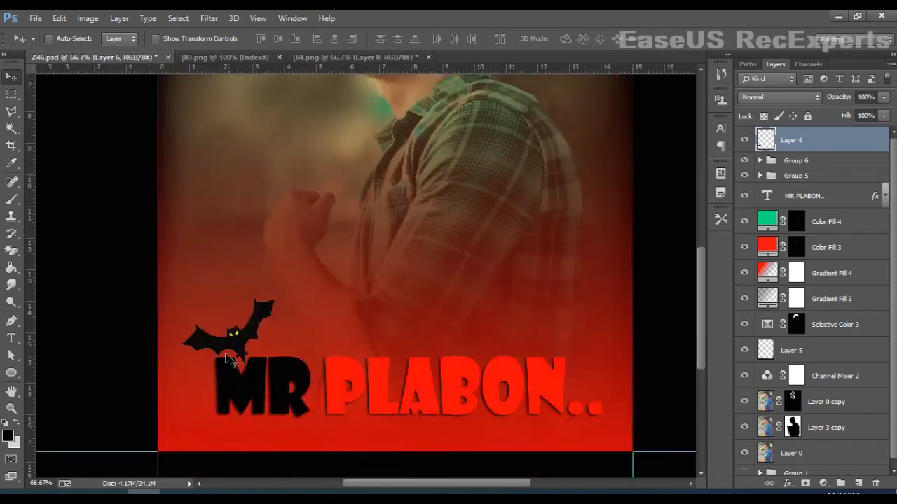
drag(232, 359, 240, 343)
key(ctrl+t)
drag(298, 373, 296, 377)
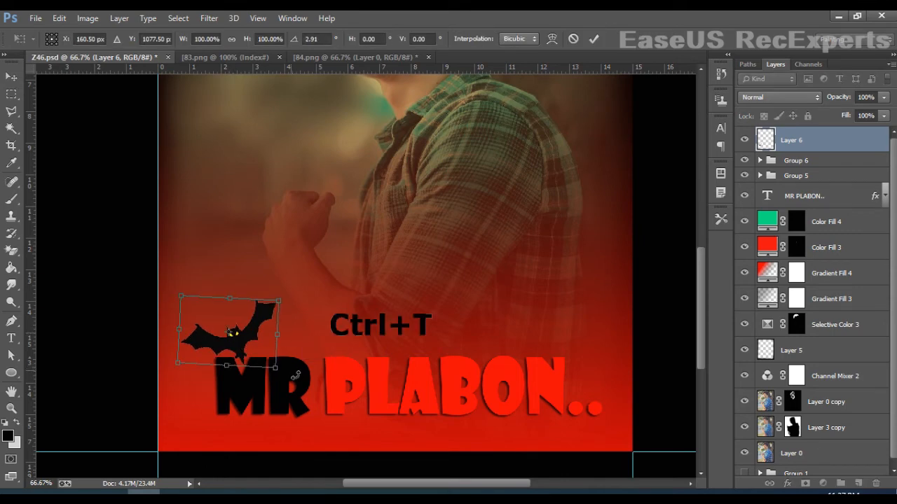
key(Return)
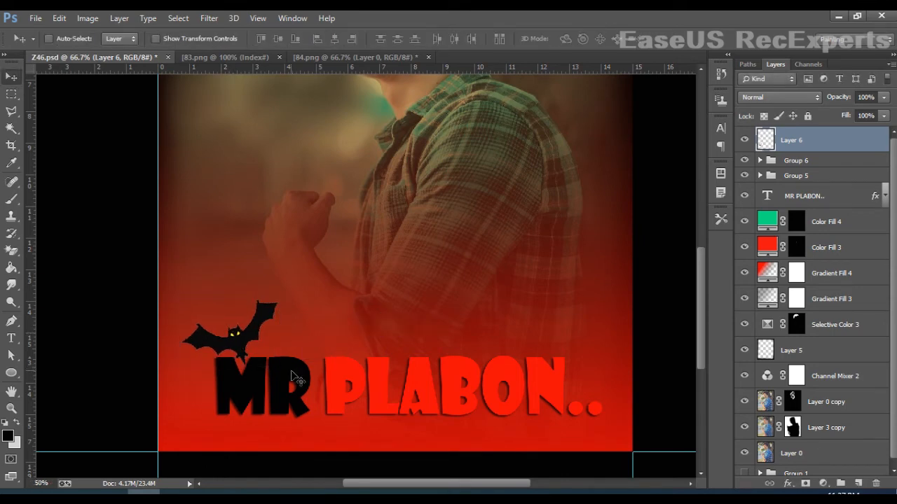
Add a default black drop shadow to the bat layer and collapse its effects list
key(ctrl+minus)
key(ctrl+minus)
right_click(858, 137)
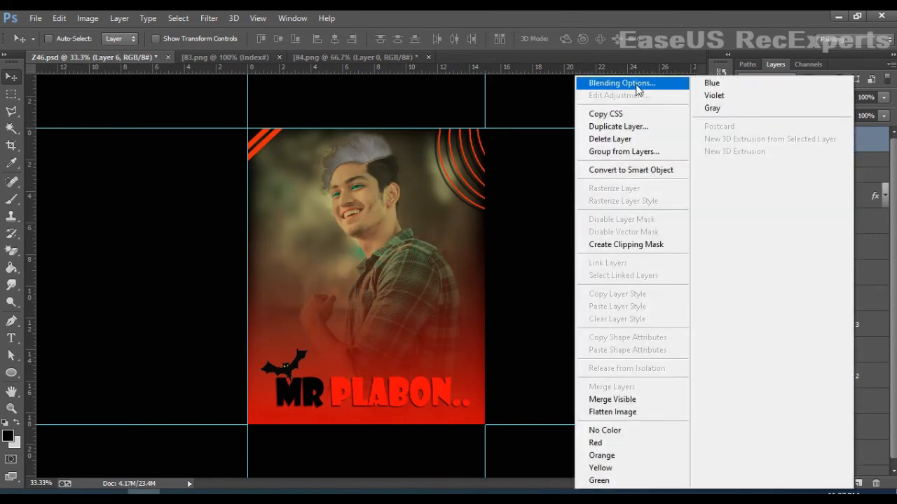
click(635, 80)
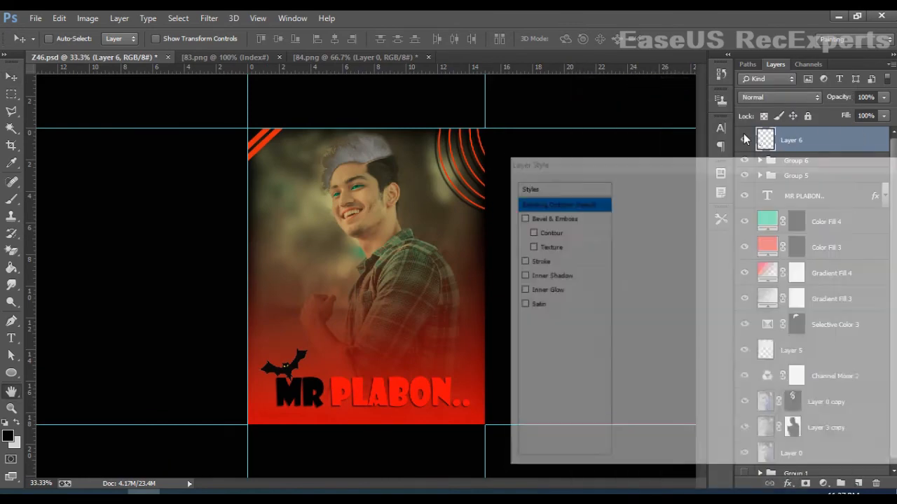
click(542, 379)
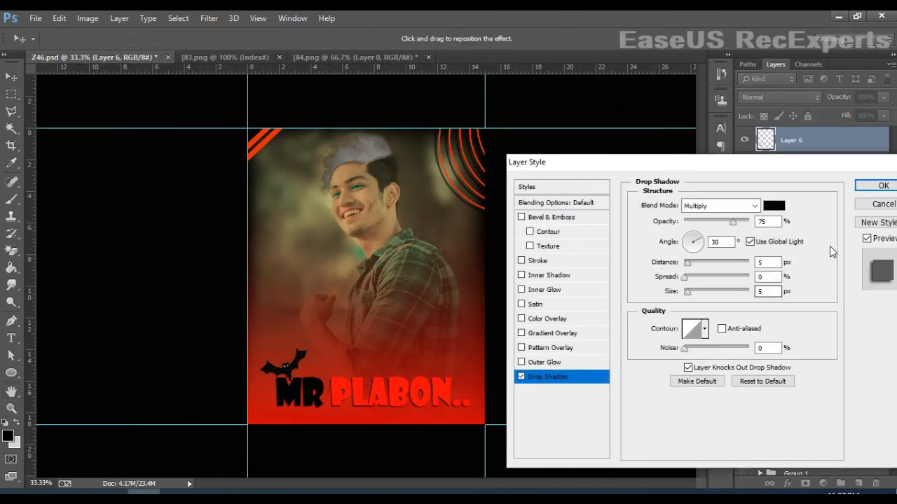
click(870, 187)
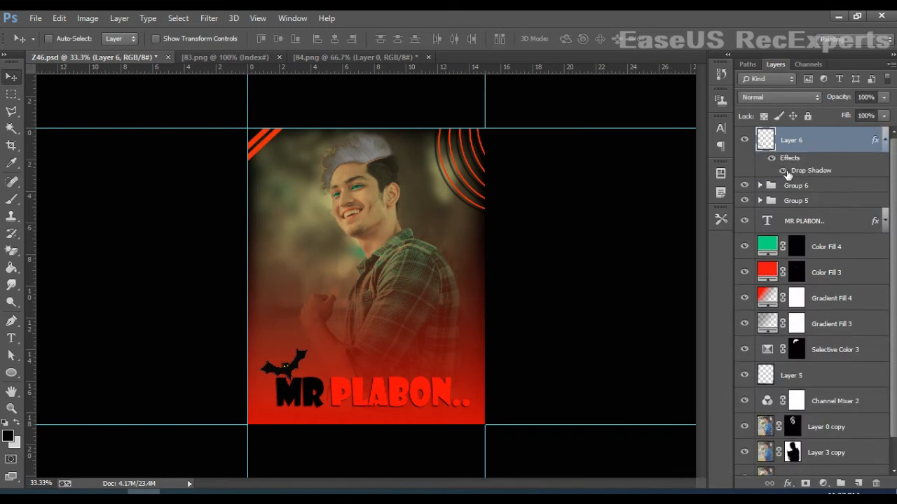
click(885, 142)
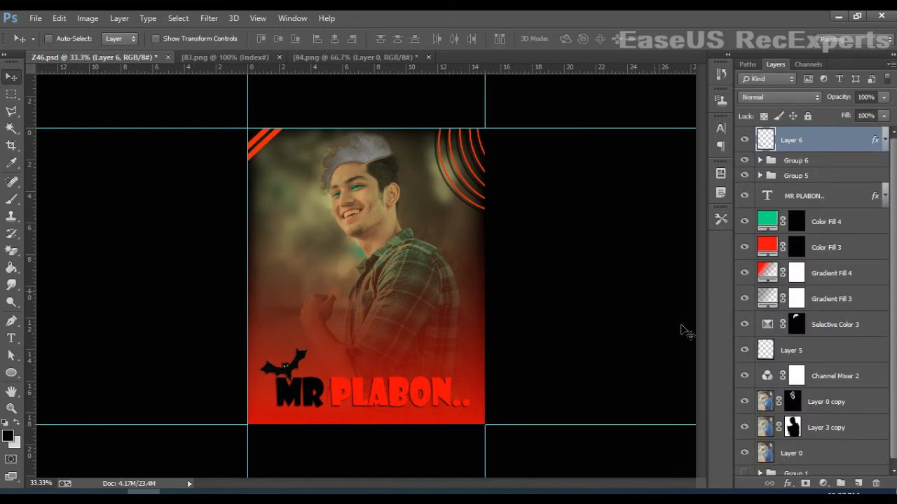
Select the left horn in 84.png with a rectangular marquee and move it into the Z46.psd poster
click(336, 57)
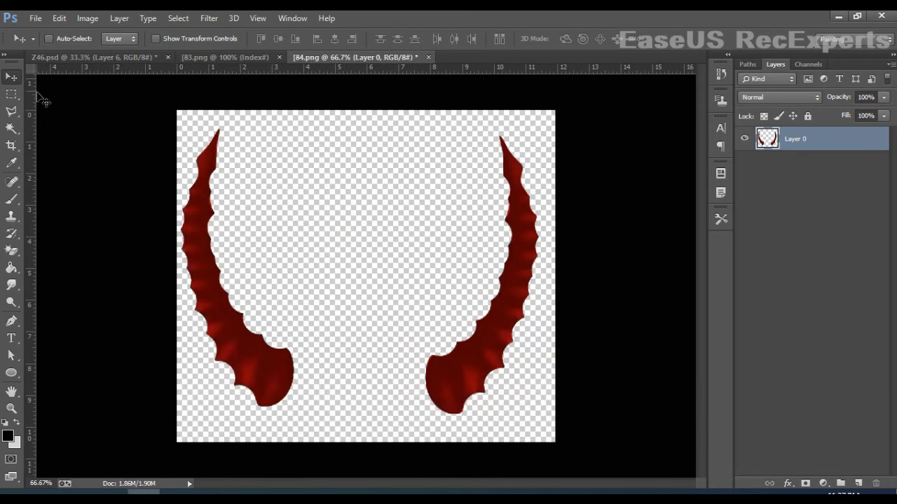
click(12, 94)
drag(170, 110, 304, 443)
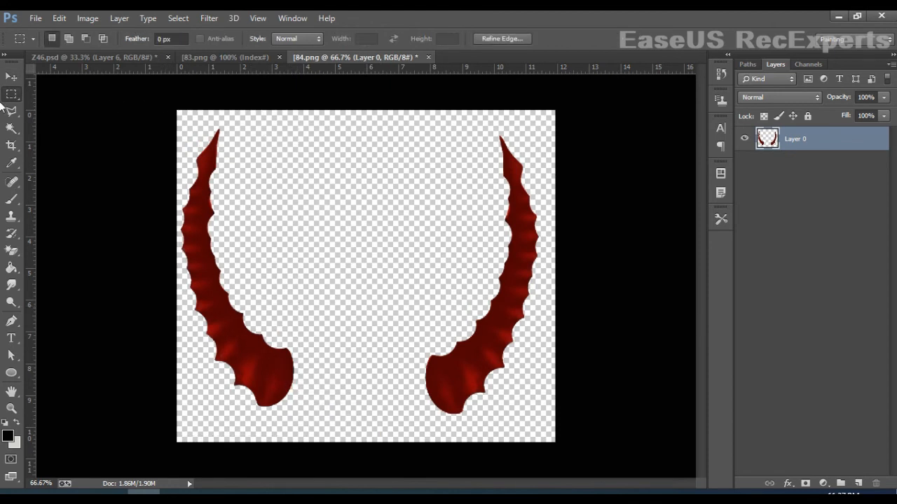
click(11, 76)
drag(220, 302, 324, 240)
Scale the horn to about 47% with Free Transform and flip its orientation over the face
key(ctrl+t)
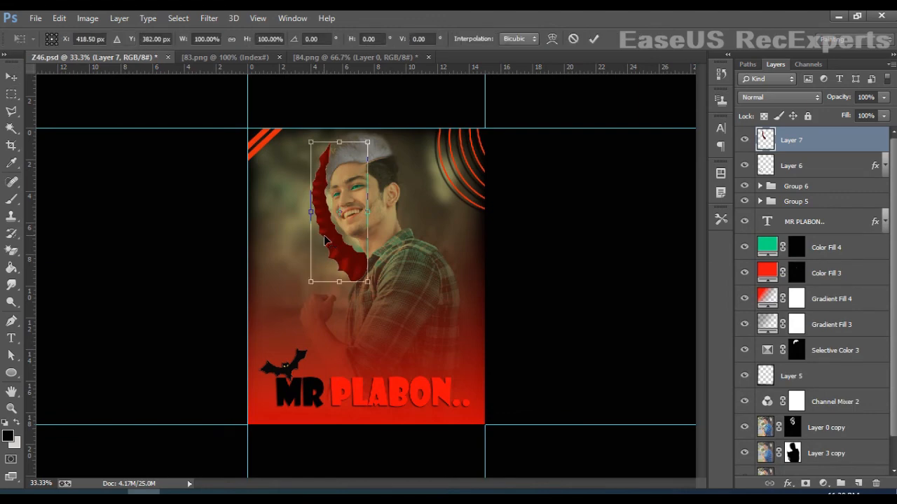
drag(369, 283, 339, 208)
right_click(325, 187)
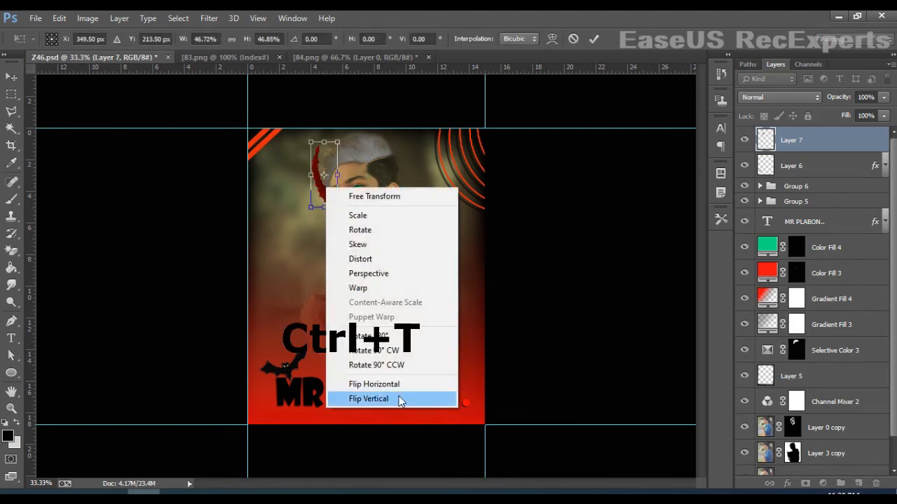
click(400, 401)
right_click(330, 194)
click(384, 408)
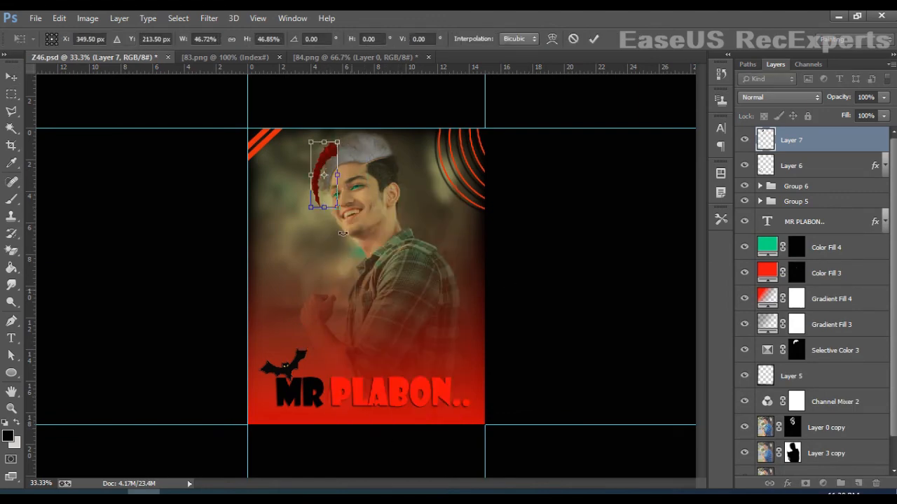
right_click(326, 193)
click(382, 389)
Shrink the horn to about 24%, adjust its angle and flip it upright on the left side of the hair
drag(342, 223, 338, 168)
drag(317, 111, 320, 149)
key(ctrl+plus)
drag(409, 160, 428, 239)
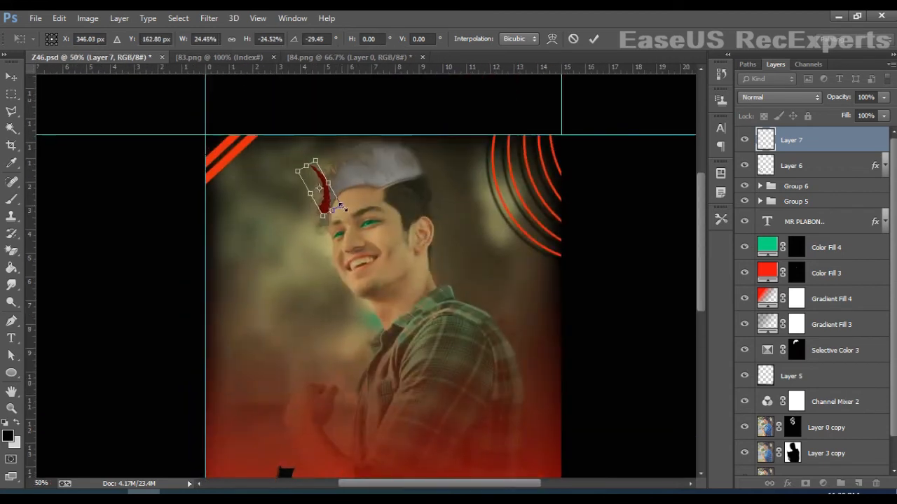
right_click(340, 207)
click(371, 414)
Duplicate the horn to the right side of the hair, flip the copy horizontally and seat it on the hairline
drag(344, 222, 385, 189)
key(Return)
key(ctrl+t)
right_click(384, 187)
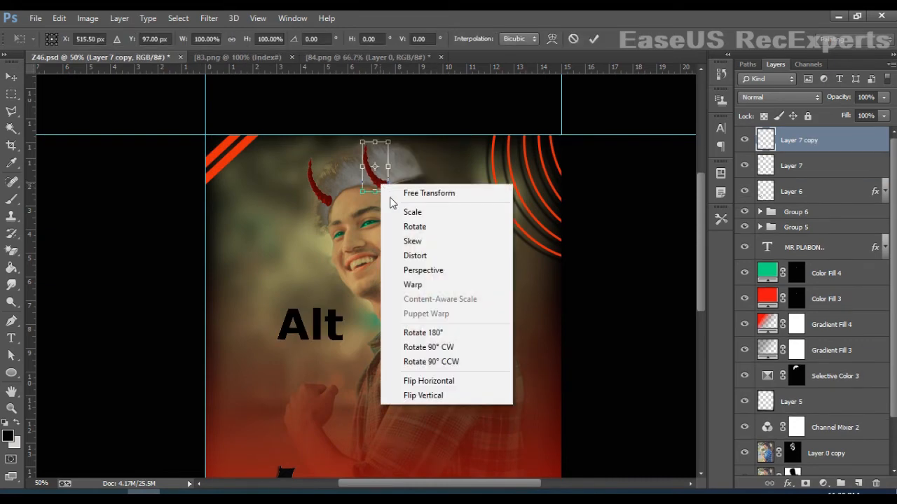
click(438, 379)
drag(412, 205, 397, 174)
key(Return)
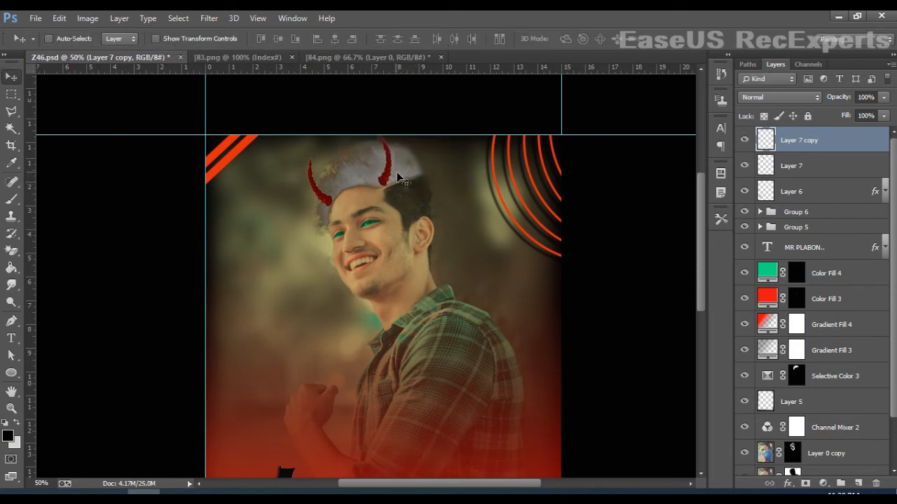
Skew the left horn's lower end slightly inward and upward so its base sits closer to the hairline
key(ctrl+plus)
key(ctrl+plus)
scroll(449, 168, up, 3)
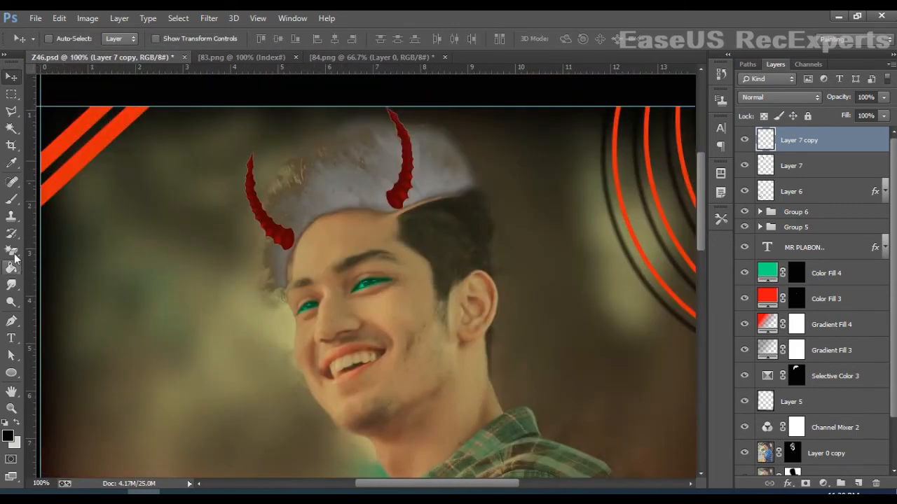
click(11, 250)
click(49, 246)
key(v)
key(alt+bracketleft)
key(ctrl+t)
right_click(287, 228)
click(293, 283)
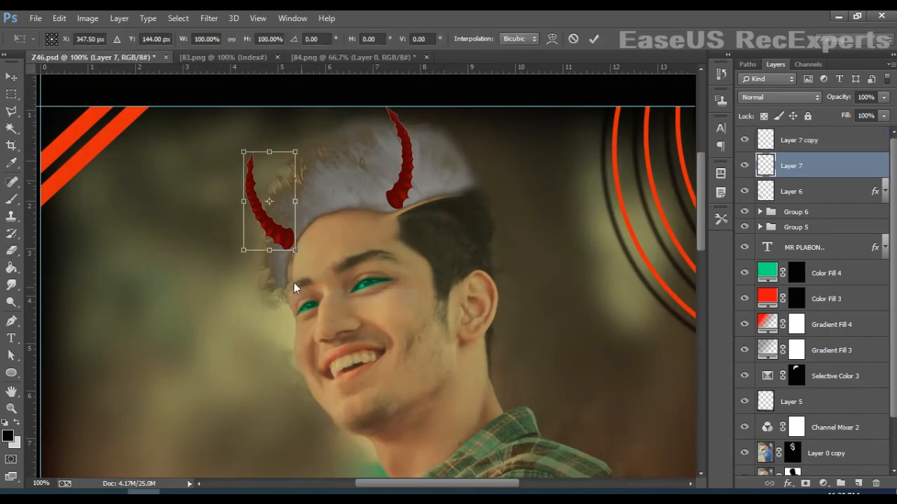
drag(243, 256, 295, 240)
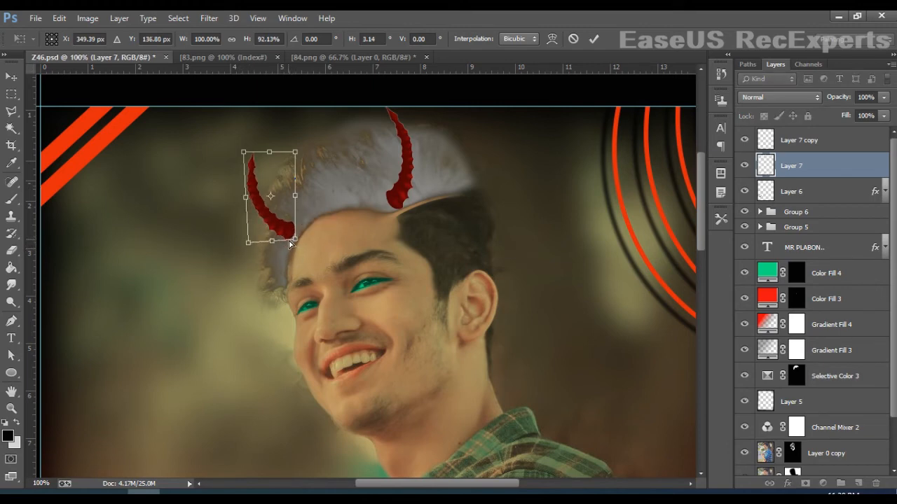
click(594, 39)
Give the left horn a default drop shadow and copy the effect to the right horn's layer
right_click(821, 166)
click(613, 78)
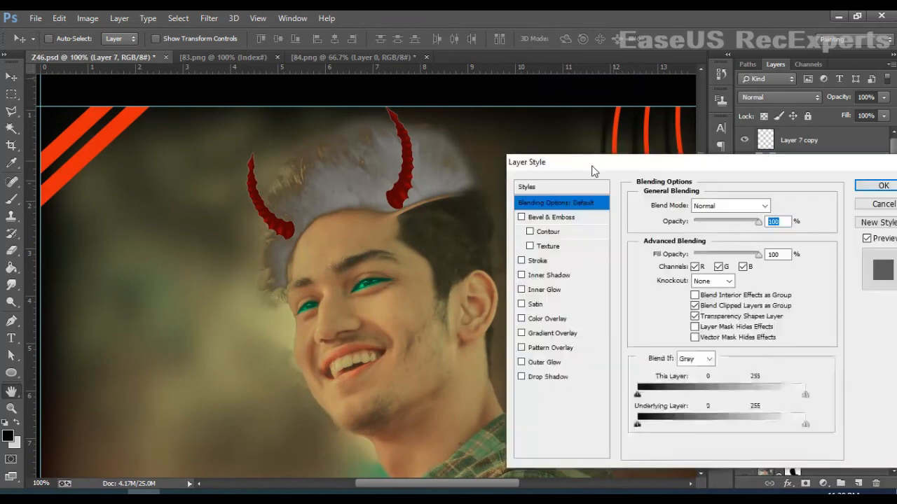
click(553, 377)
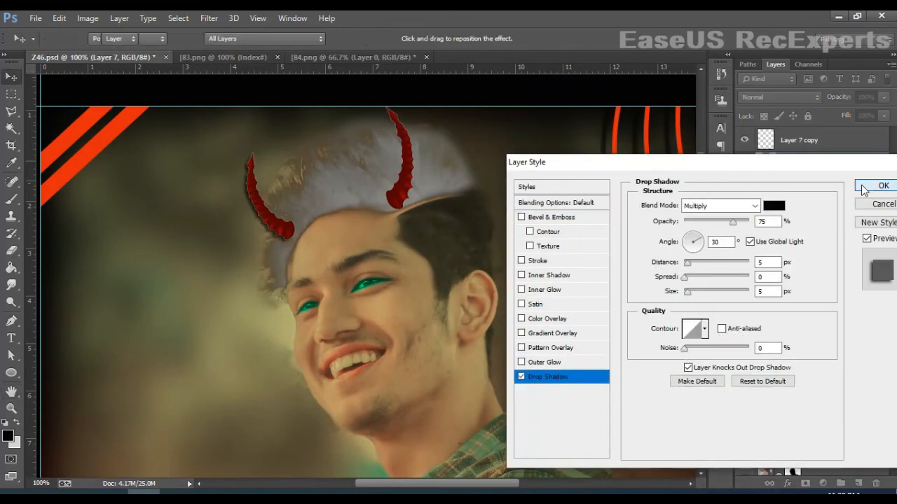
click(876, 185)
drag(819, 147, 819, 147)
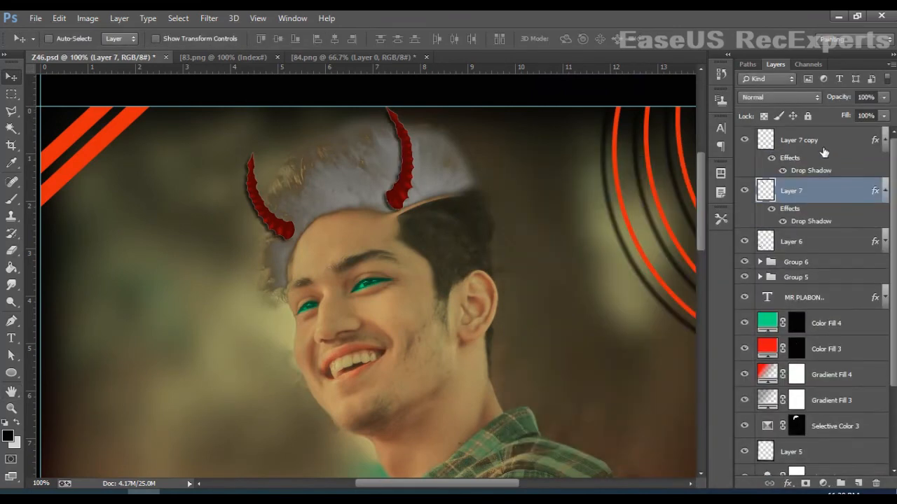
Blend the bases of both horns into the hair using a soft 59 px Eraser with 0% hardness
click(824, 150)
key(e)
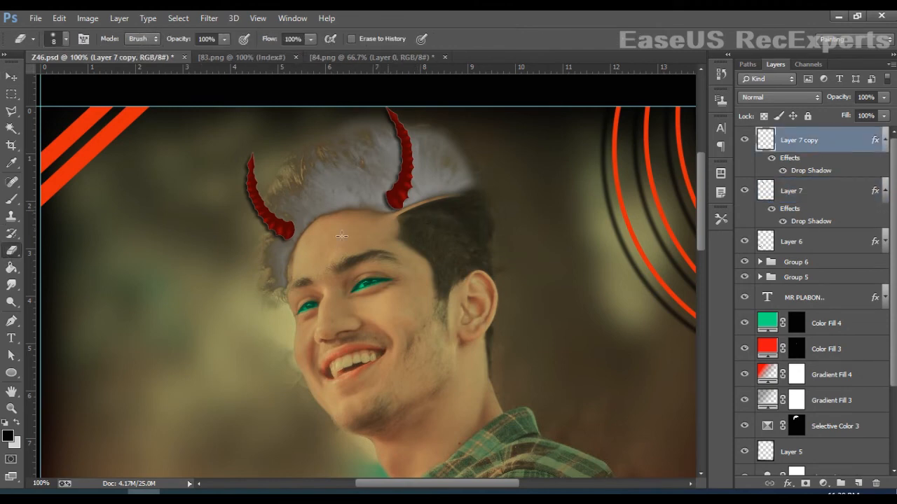
right_click(389, 223)
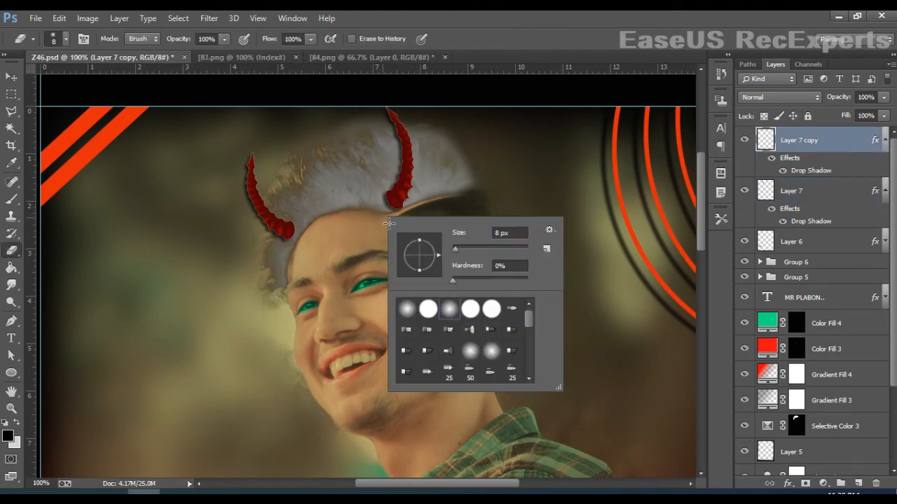
click(474, 246)
key(Return)
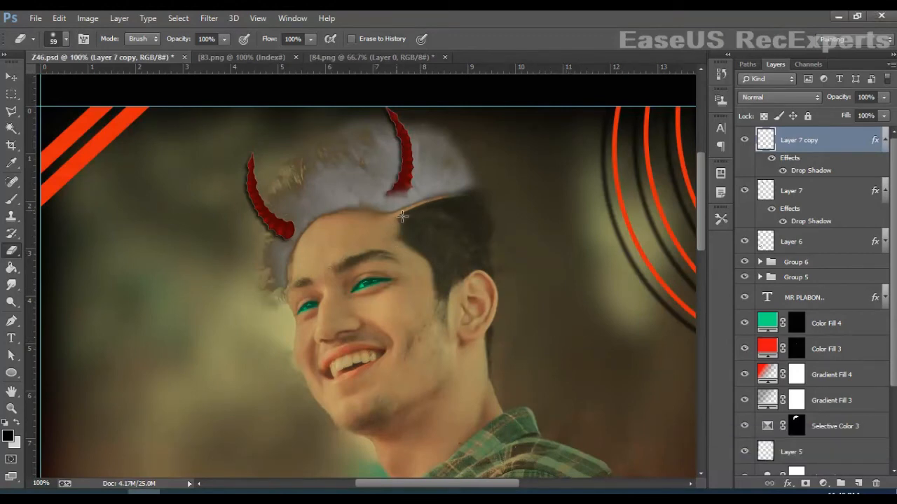
click(821, 194)
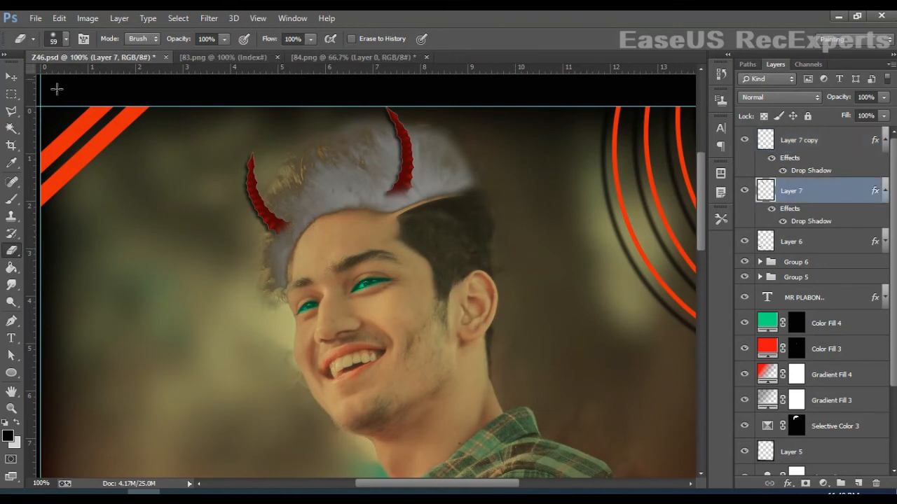
Collapse the horn effects and group the bat layer together with both horn layers
click(13, 79)
click(886, 141)
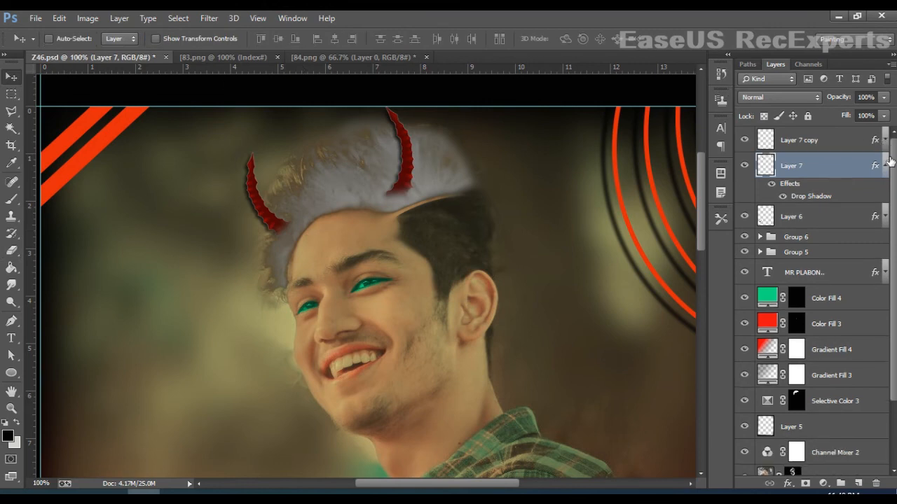
click(886, 166)
click(850, 201)
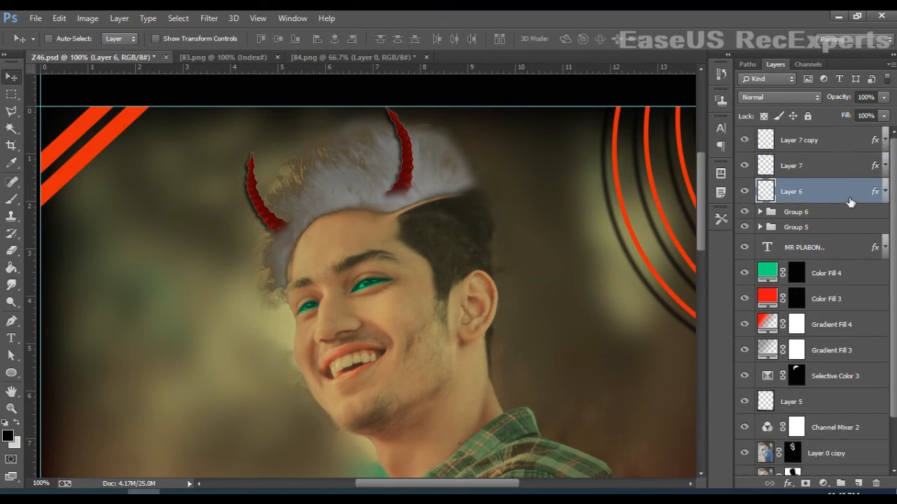
shift+click(844, 166)
shift+click(844, 142)
drag(844, 142, 841, 484)
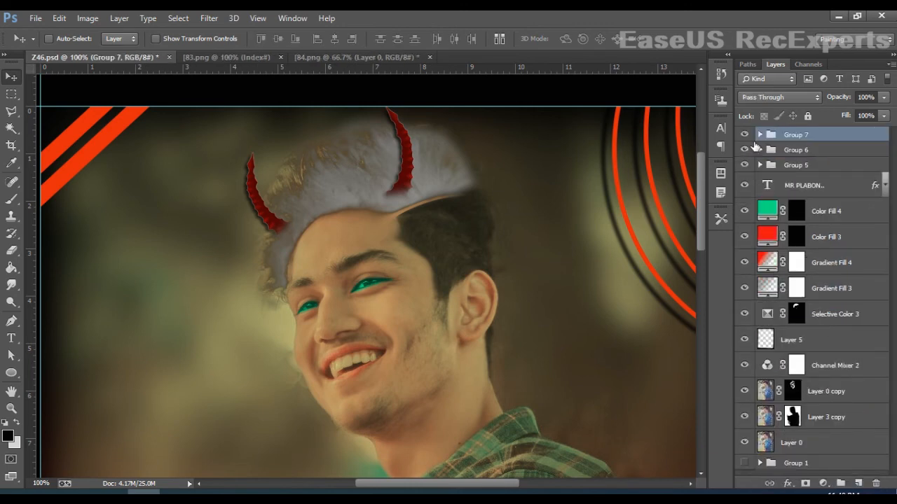
Compare the poster with and without the bat and horn group, and inspect the horn layer inside it
click(745, 135)
key(ctrl+minus)
key(ctrl+minus)
key(ctrl+minus)
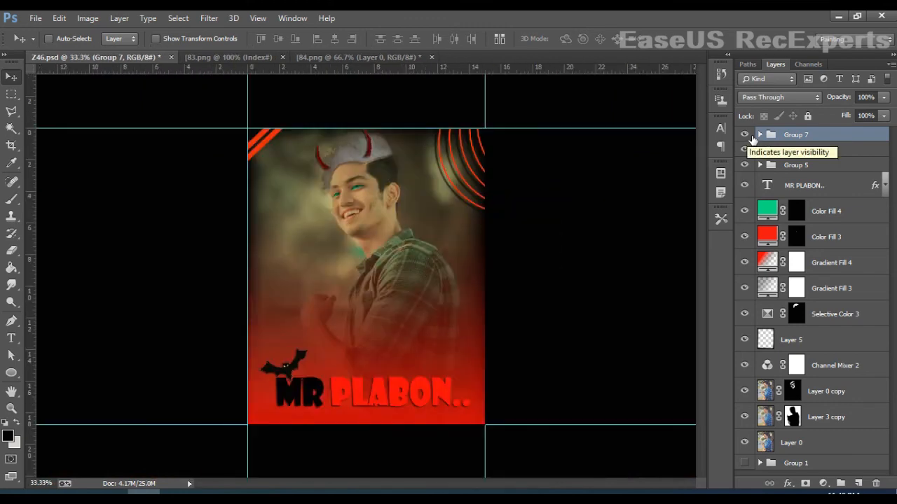
click(745, 135)
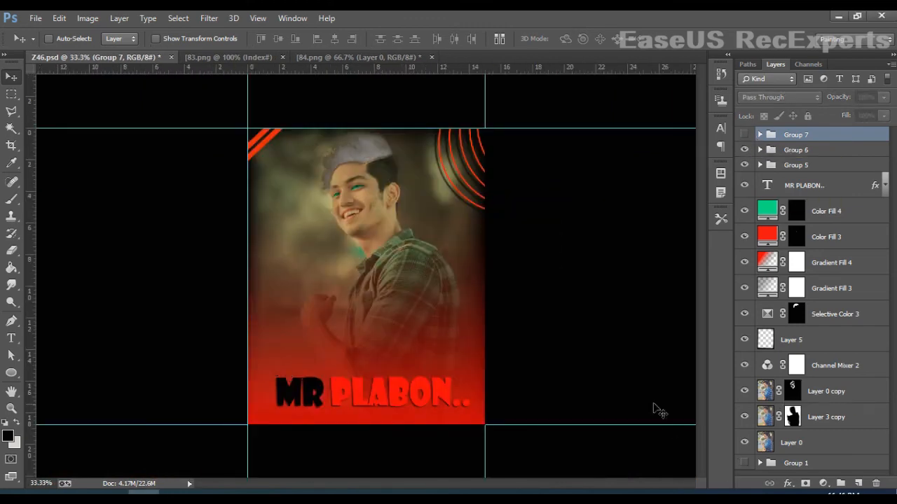
click(746, 136)
click(746, 136)
click(746, 136)
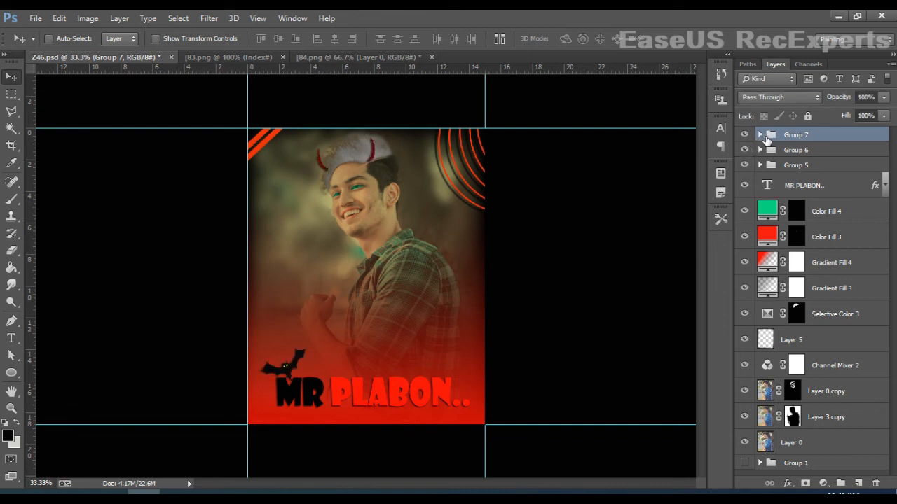
click(760, 135)
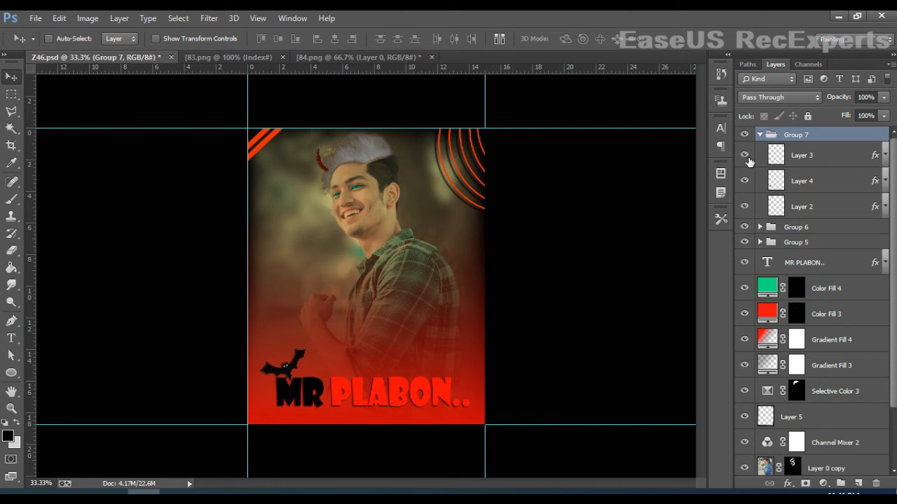
click(809, 159)
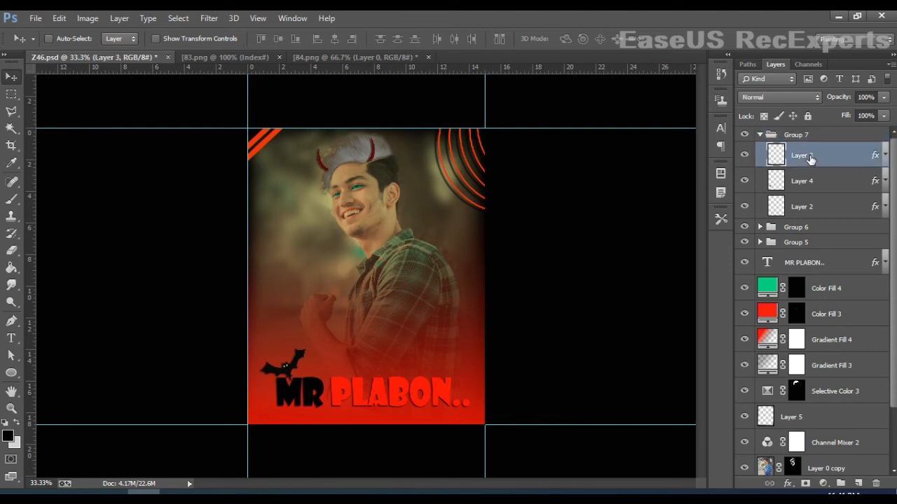
key(ctrl+t)
key(Return)
click(762, 135)
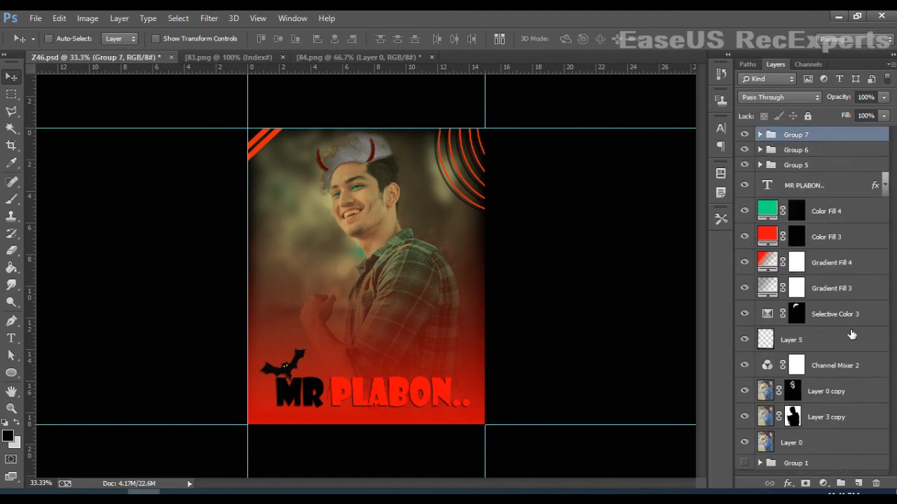
Group all layers above the original photo, from Layer 3 copy up through Group 7, into a single group
click(805, 444)
shift+click(828, 418)
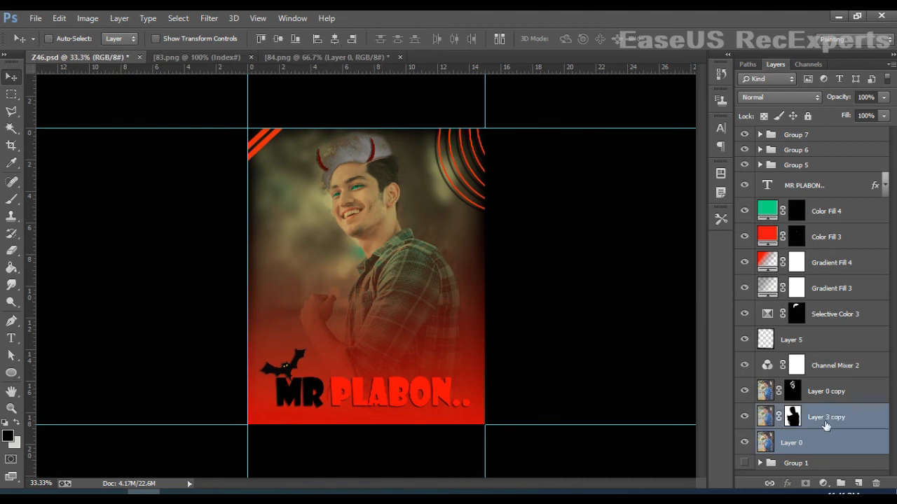
click(826, 425)
shift+click(828, 399)
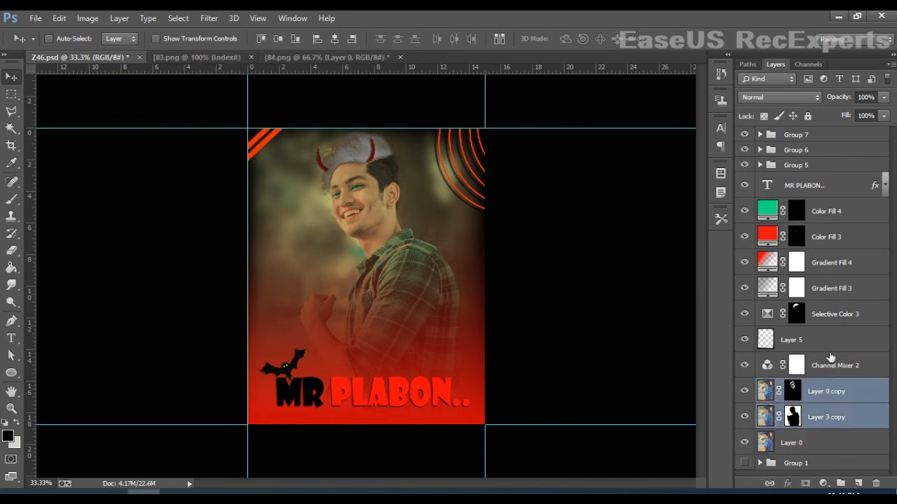
shift+click(830, 361)
shift+click(832, 345)
shift+click(835, 313)
shift+click(837, 290)
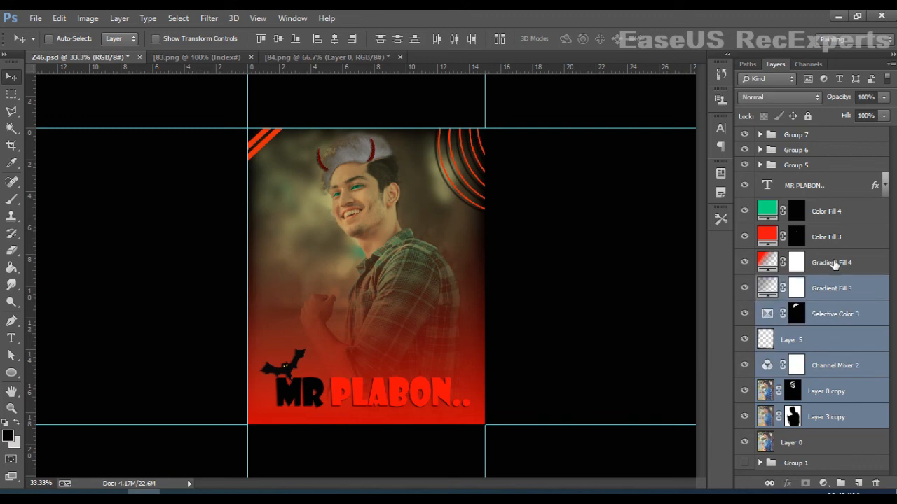
shift+click(828, 253)
shift+click(825, 237)
shift+click(817, 213)
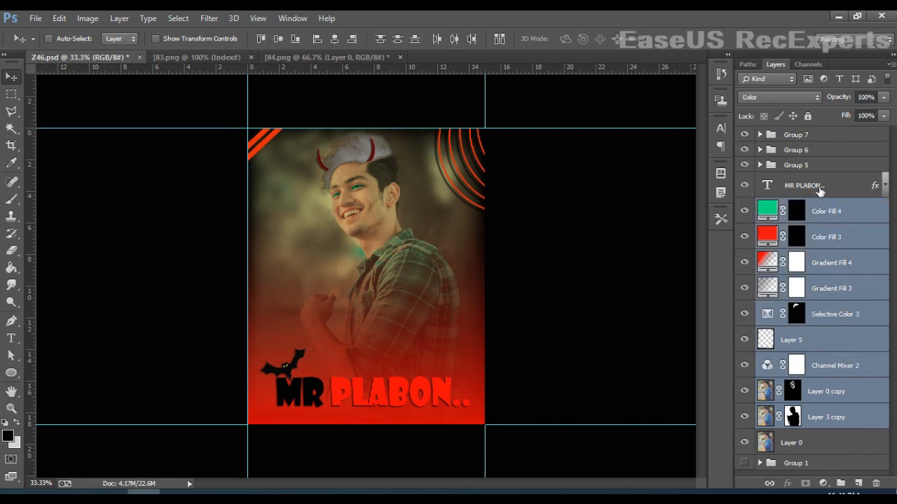
shift+click(820, 185)
shift+click(819, 166)
shift+click(817, 150)
shift+click(815, 137)
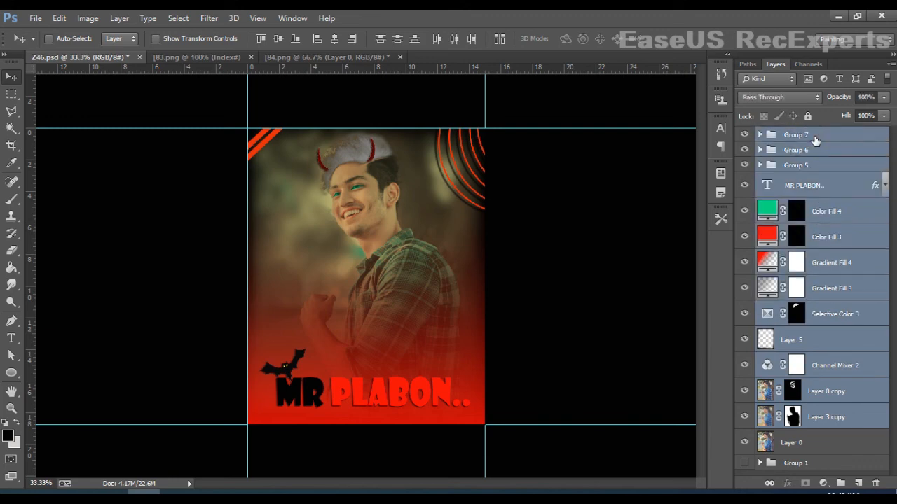
drag(826, 191, 844, 483)
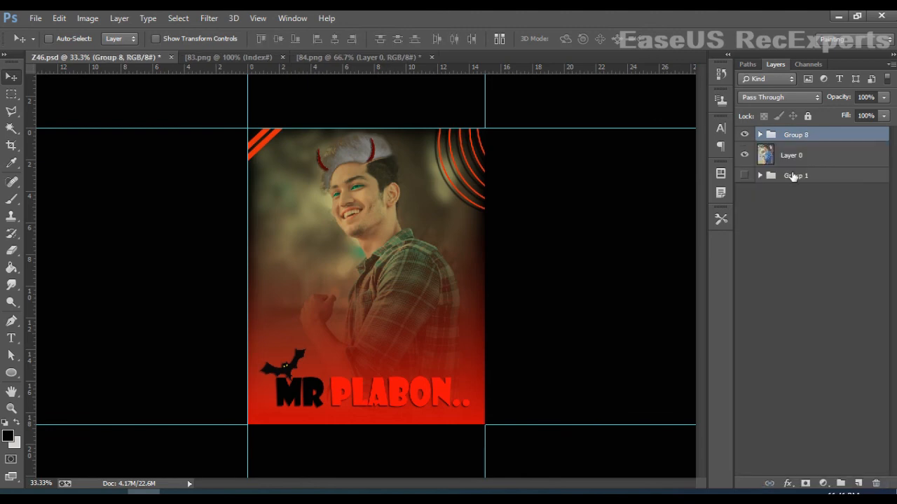
Compare the original photo with the finished poster by toggling the new group's visibility
click(744, 135)
click(745, 135)
click(745, 135)
click(744, 136)
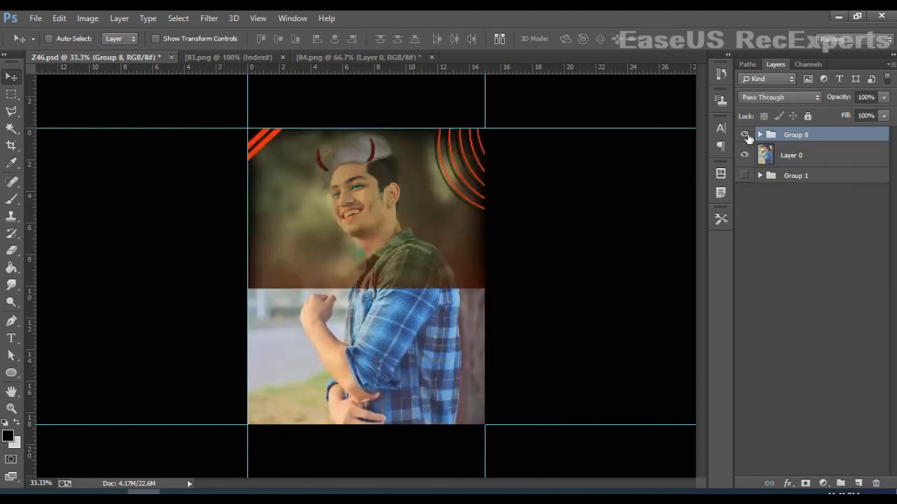
Add a layer mask to the new group and invert it to black, hiding the whole poster design
click(805, 483)
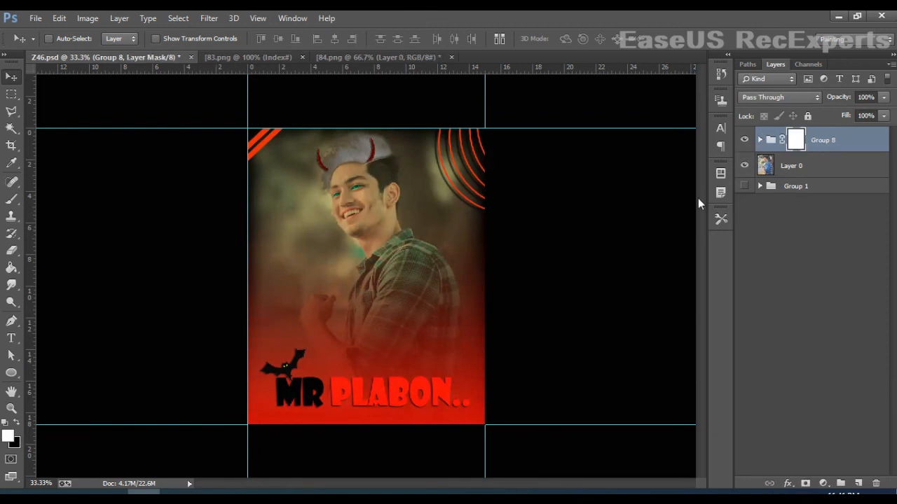
key(ctrl+i)
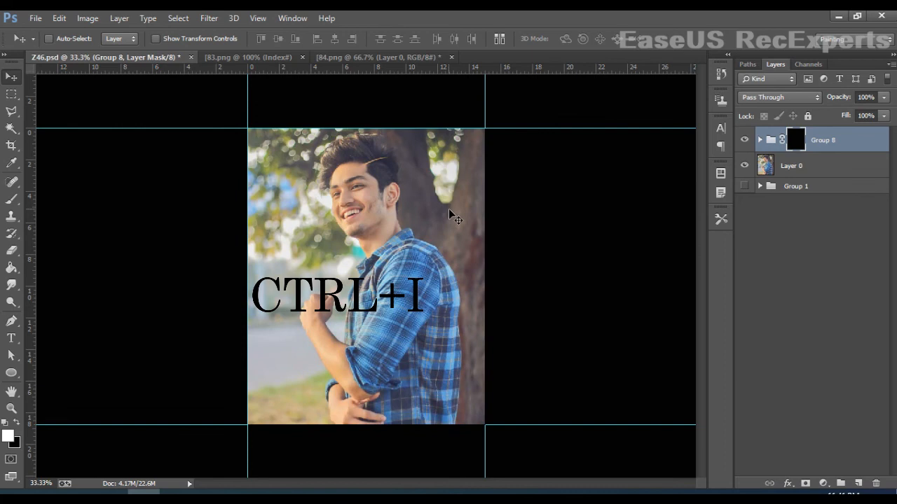
Paint white on the group mask with a 191 px brush to reveal the corner strips, the background beside them and the face
click(11, 199)
right_click(280, 178)
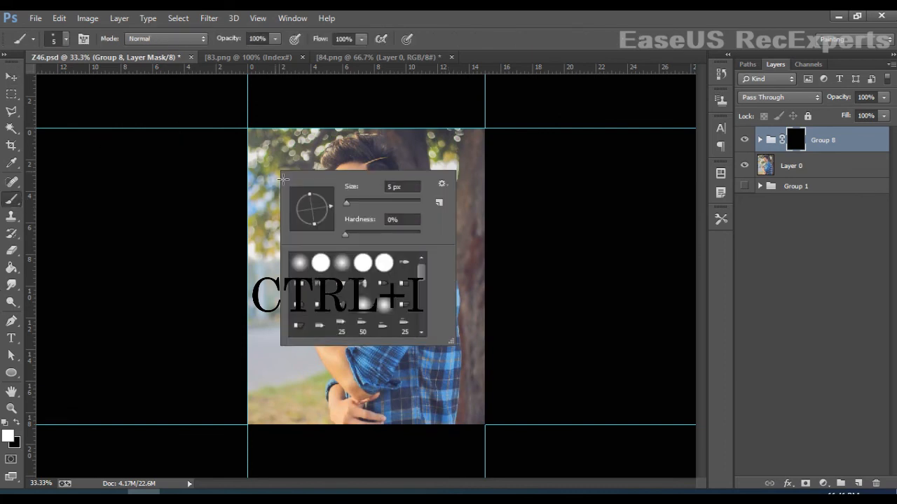
drag(381, 201, 375, 199)
key(Return)
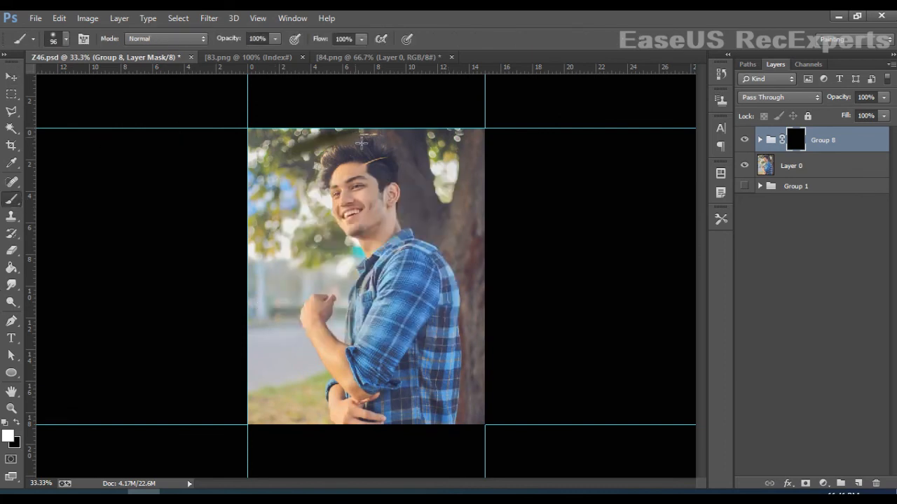
key(ctrl+z)
right_click(354, 152)
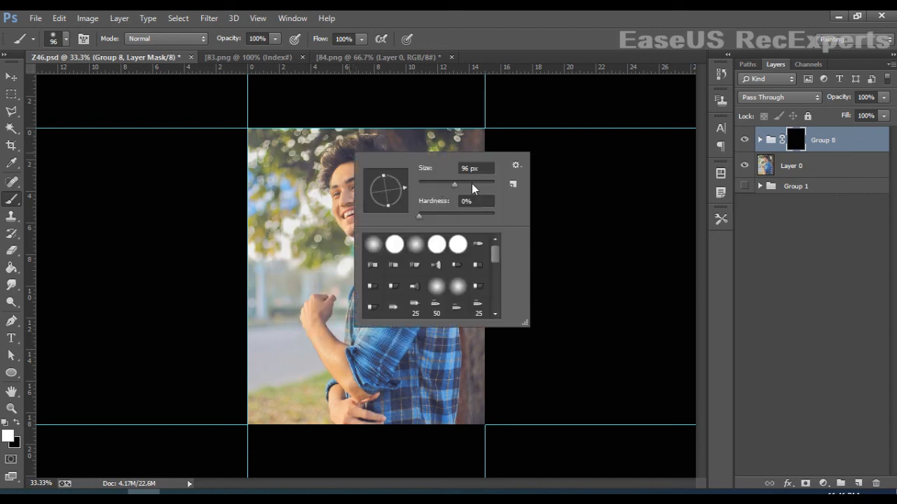
drag(419, 216, 449, 217)
click(262, 176)
mouse_move(262, 169)
mouse_down()
mouse_move(277, 250)
mouse_move(265, 165)
mouse_move(290, 137)
mouse_move(282, 186)
mouse_up()
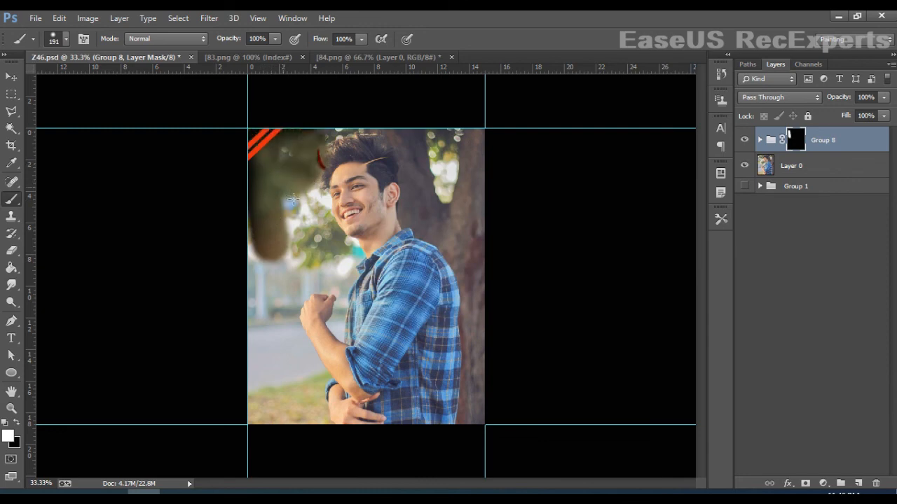
mouse_move(347, 154)
mouse_down()
mouse_move(356, 235)
mouse_move(409, 209)
mouse_up()
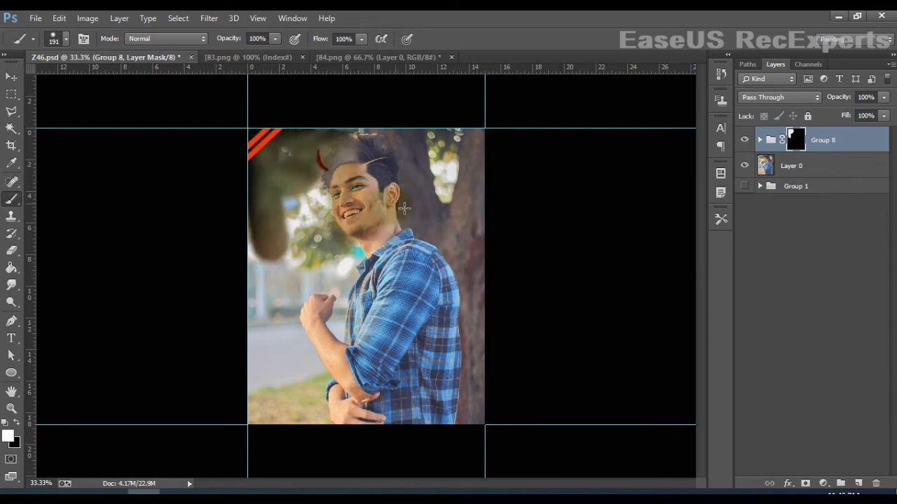
Extend the white painting on the group mask along the left edge, across the name title and up to the rings and horns
drag(274, 196, 267, 270)
drag(271, 337, 260, 462)
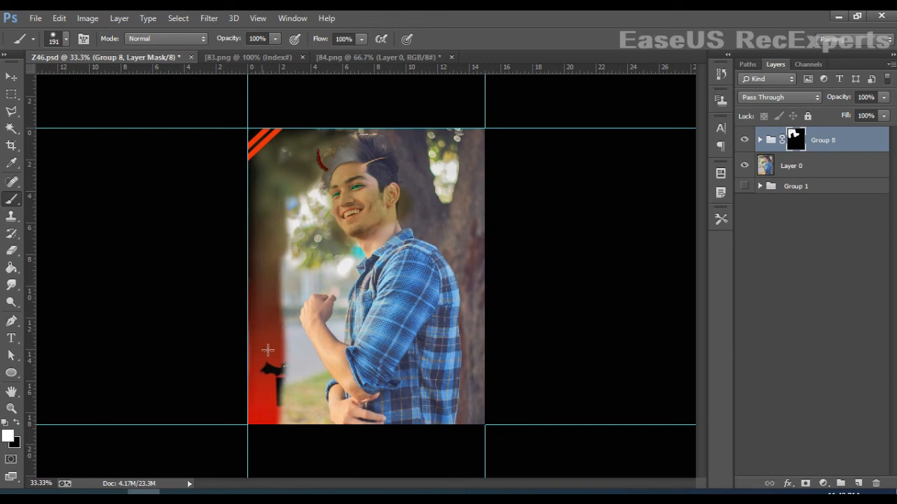
mouse_move(266, 351)
mouse_down()
mouse_move(278, 425)
mouse_move(515, 414)
mouse_up()
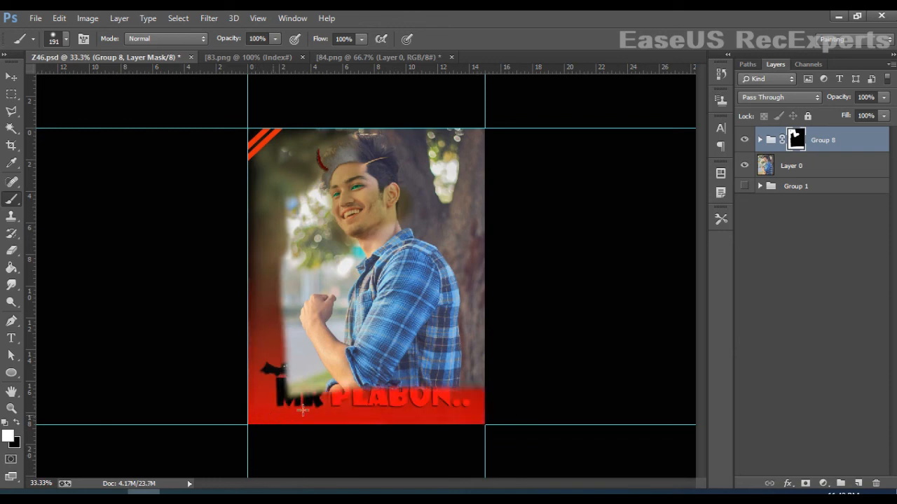
mouse_move(303, 411)
mouse_down()
mouse_move(520, 394)
mouse_move(498, 380)
mouse_move(472, 114)
mouse_move(487, 105)
mouse_move(286, 150)
mouse_move(527, 162)
mouse_move(338, 144)
mouse_up()
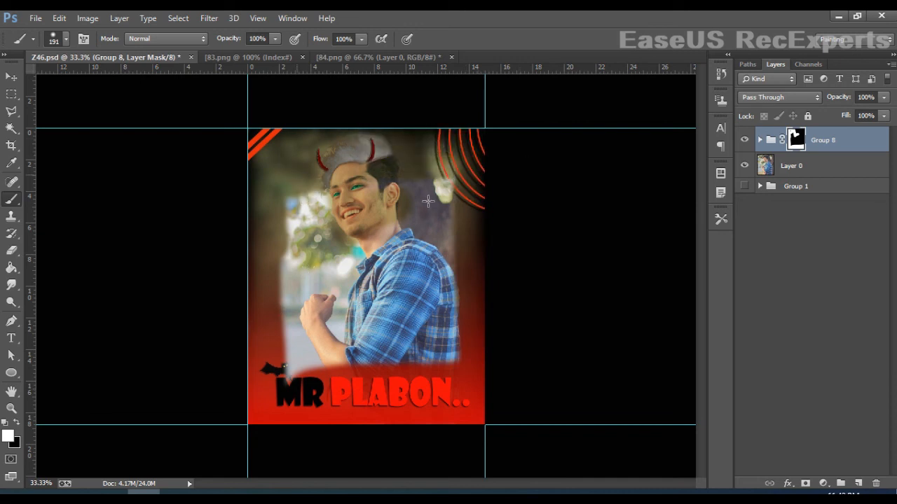
Paint the remaining areas of the group mask white to reveal the graded background, shirt, arm and bat
mouse_move(450, 301)
mouse_down()
mouse_move(482, 376)
mouse_move(405, 307)
mouse_up()
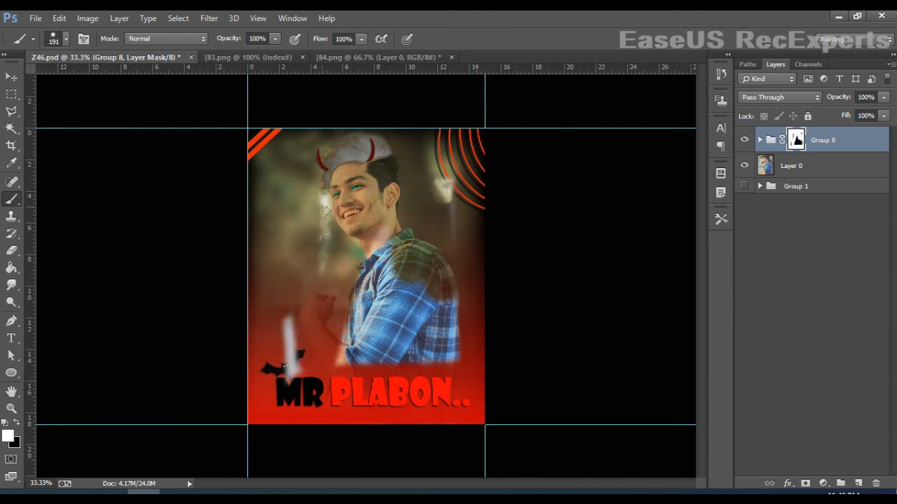
drag(324, 207, 333, 274)
mouse_move(306, 375)
mouse_down()
mouse_move(291, 310)
mouse_move(291, 356)
mouse_move(306, 320)
mouse_move(464, 355)
mouse_up()
mouse_move(344, 357)
mouse_down()
mouse_move(402, 338)
mouse_move(496, 327)
mouse_move(342, 334)
mouse_move(295, 311)
mouse_move(466, 262)
mouse_move(381, 283)
mouse_move(294, 286)
mouse_move(344, 277)
mouse_move(397, 226)
mouse_move(420, 283)
mouse_move(448, 242)
mouse_move(396, 107)
mouse_up()
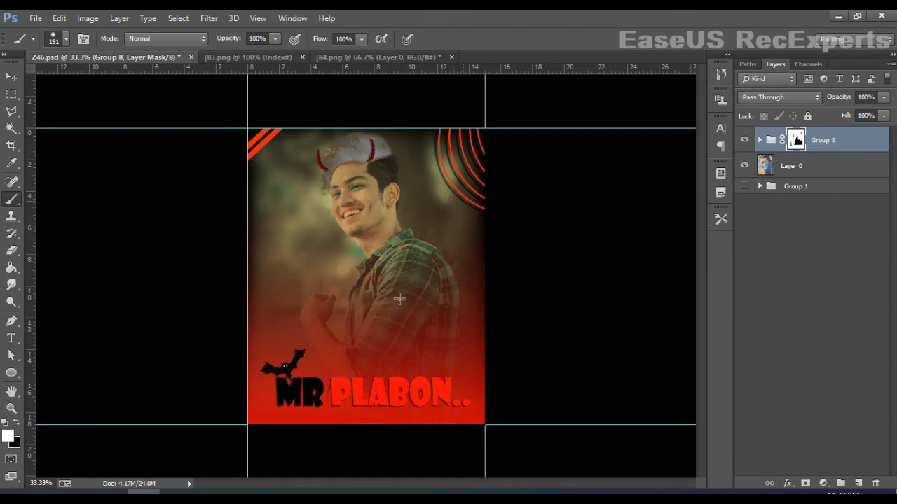
drag(441, 223, 303, 269)
click(15, 79)
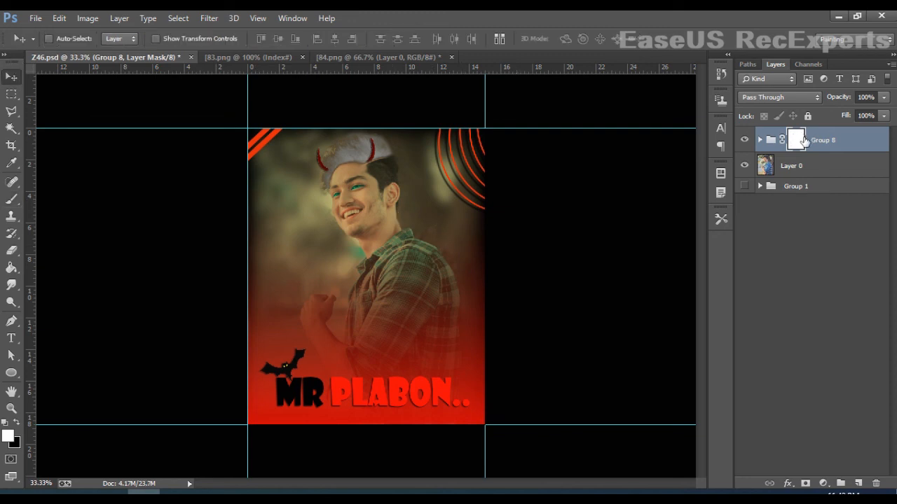
Review the finished poster's overall composition and details at several magnifications
key(ctrl+minus)
key(ctrl+minus)
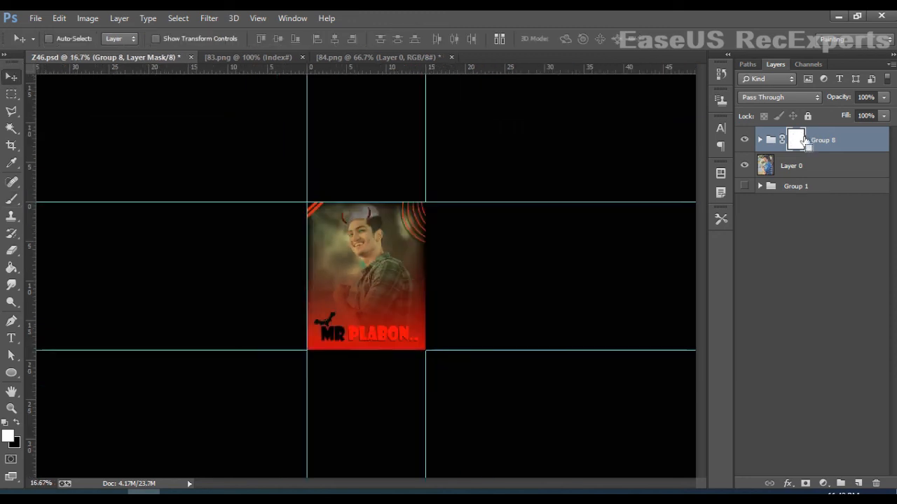
key(ctrl+minus)
key(ctrl+minus)
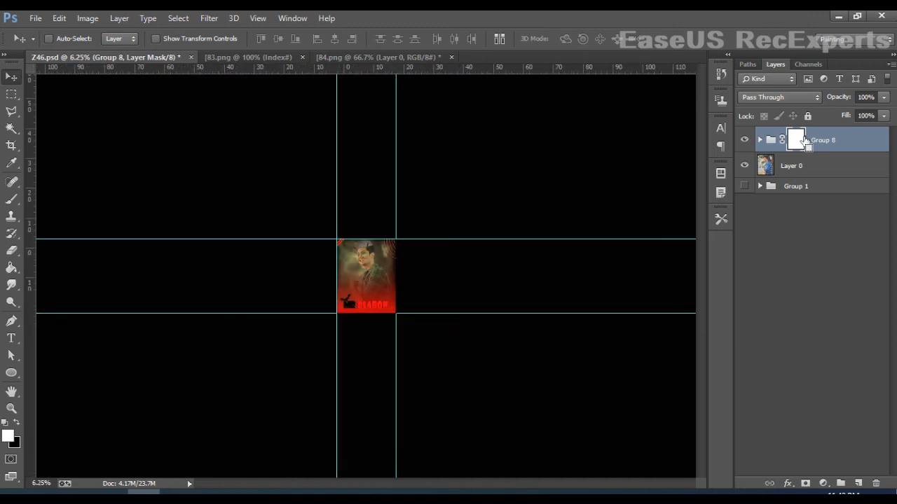
key(ctrl+plus)
key(ctrl+plus)
key(ctrl+plus)
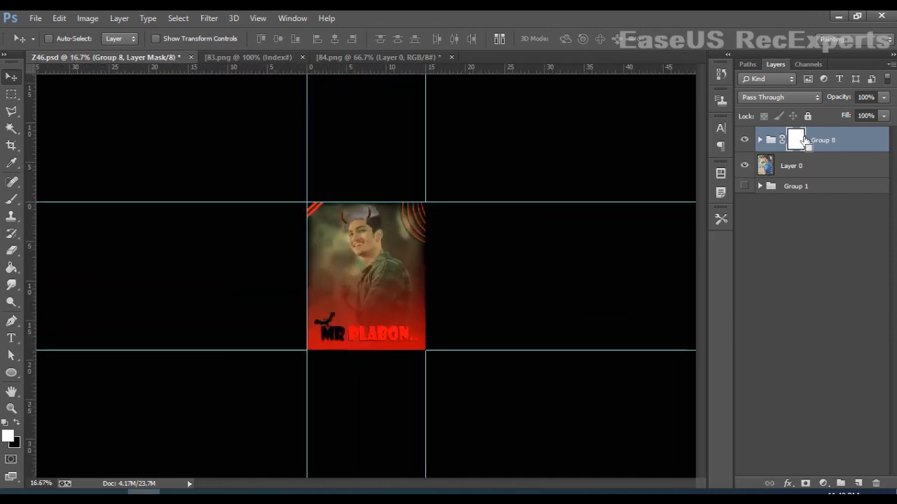
key(ctrl+plus)
key(ctrl+plus)
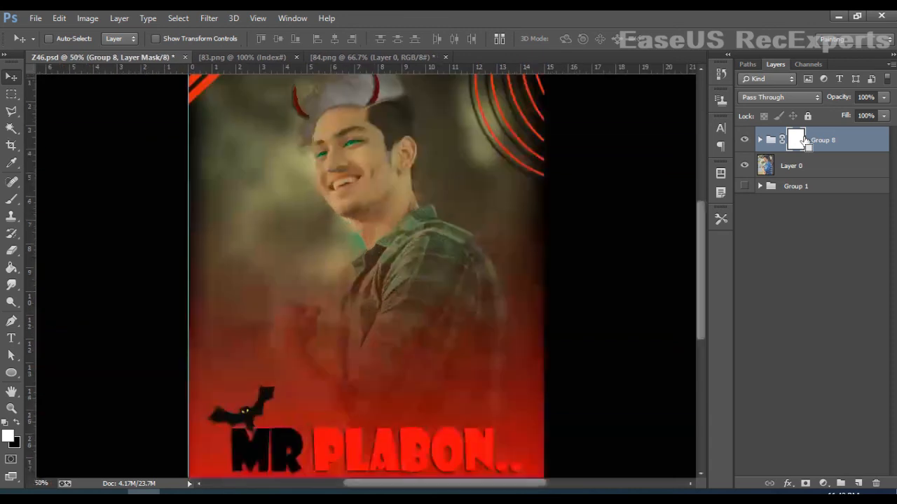
key(ctrl+minus)
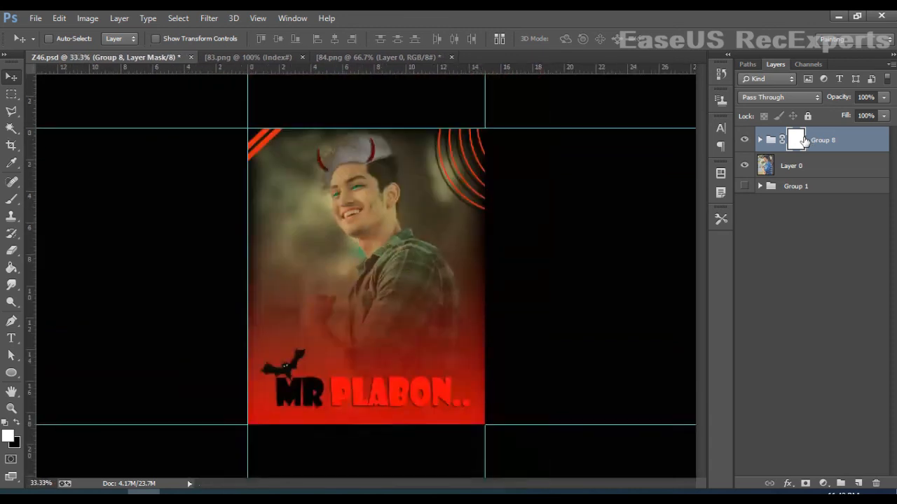